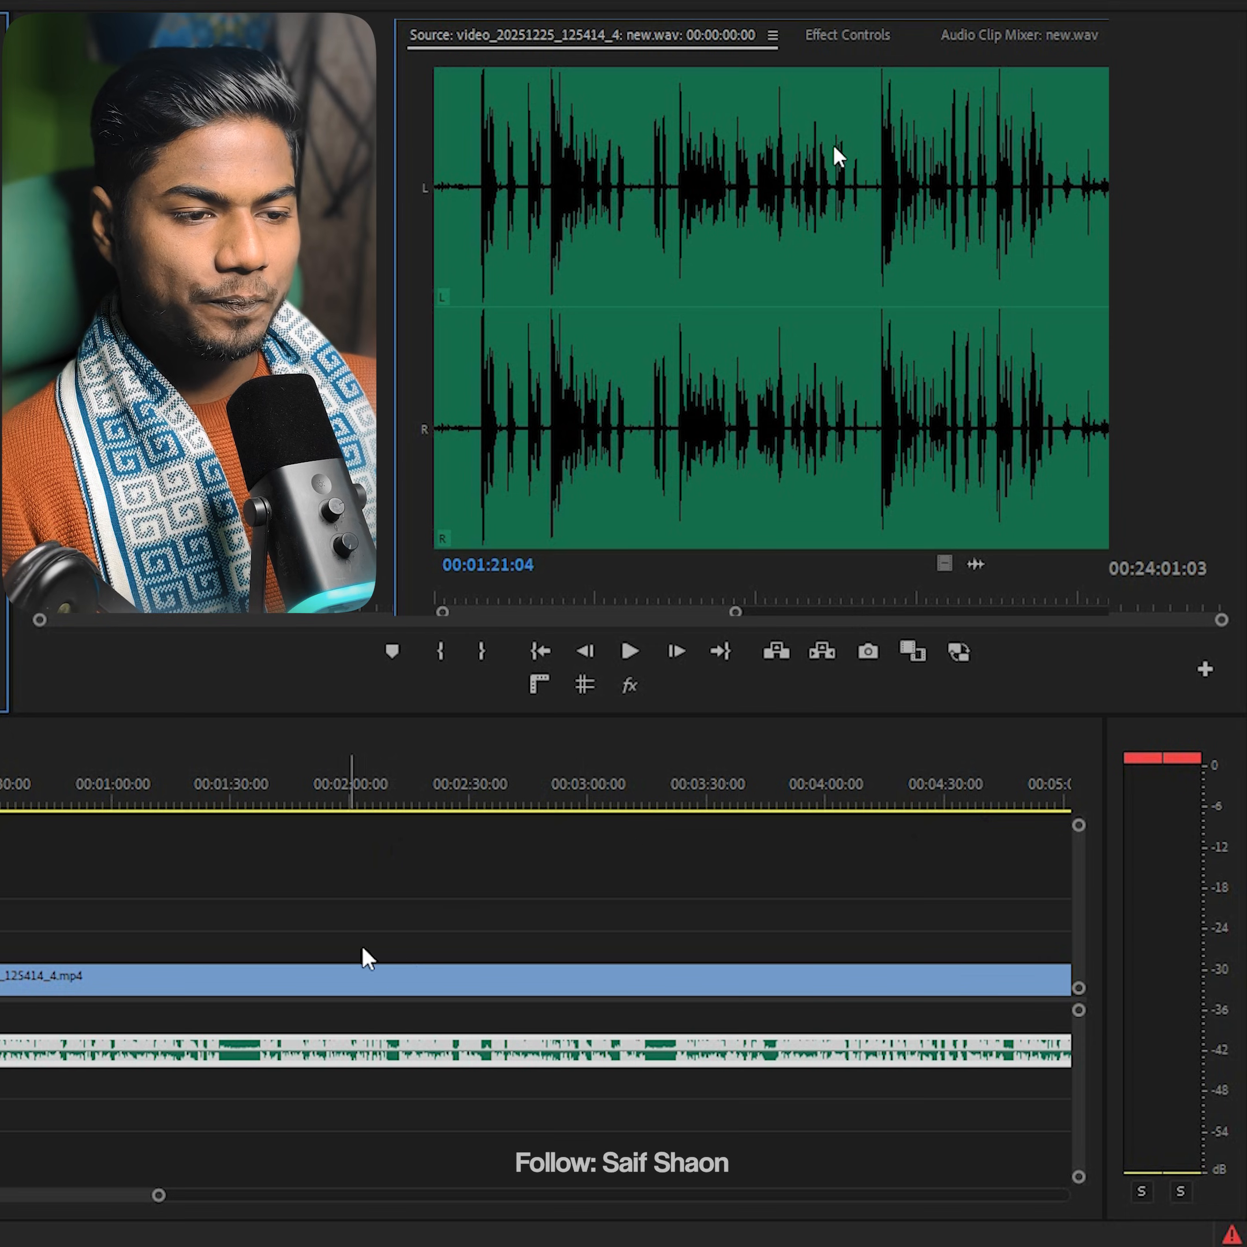
- Find the Parametric Equalizer by searching the effects for "param" and apply it to the audio clip in the timeline
left_click(868, 9)
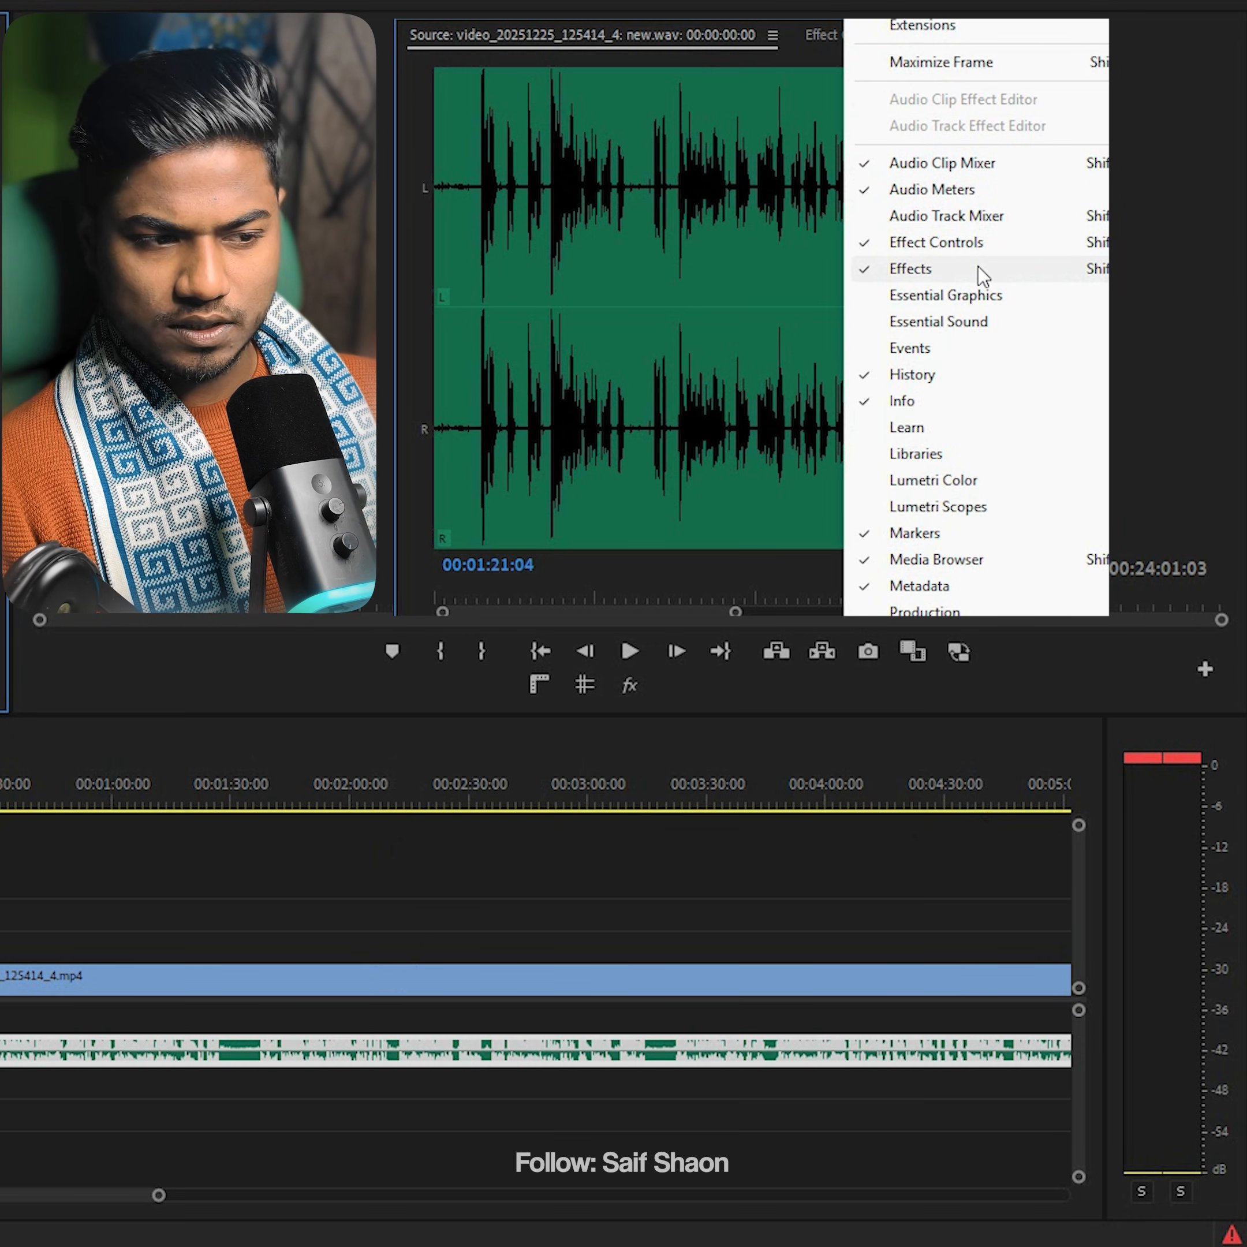
left_click(978, 266)
left_click(570, 67)
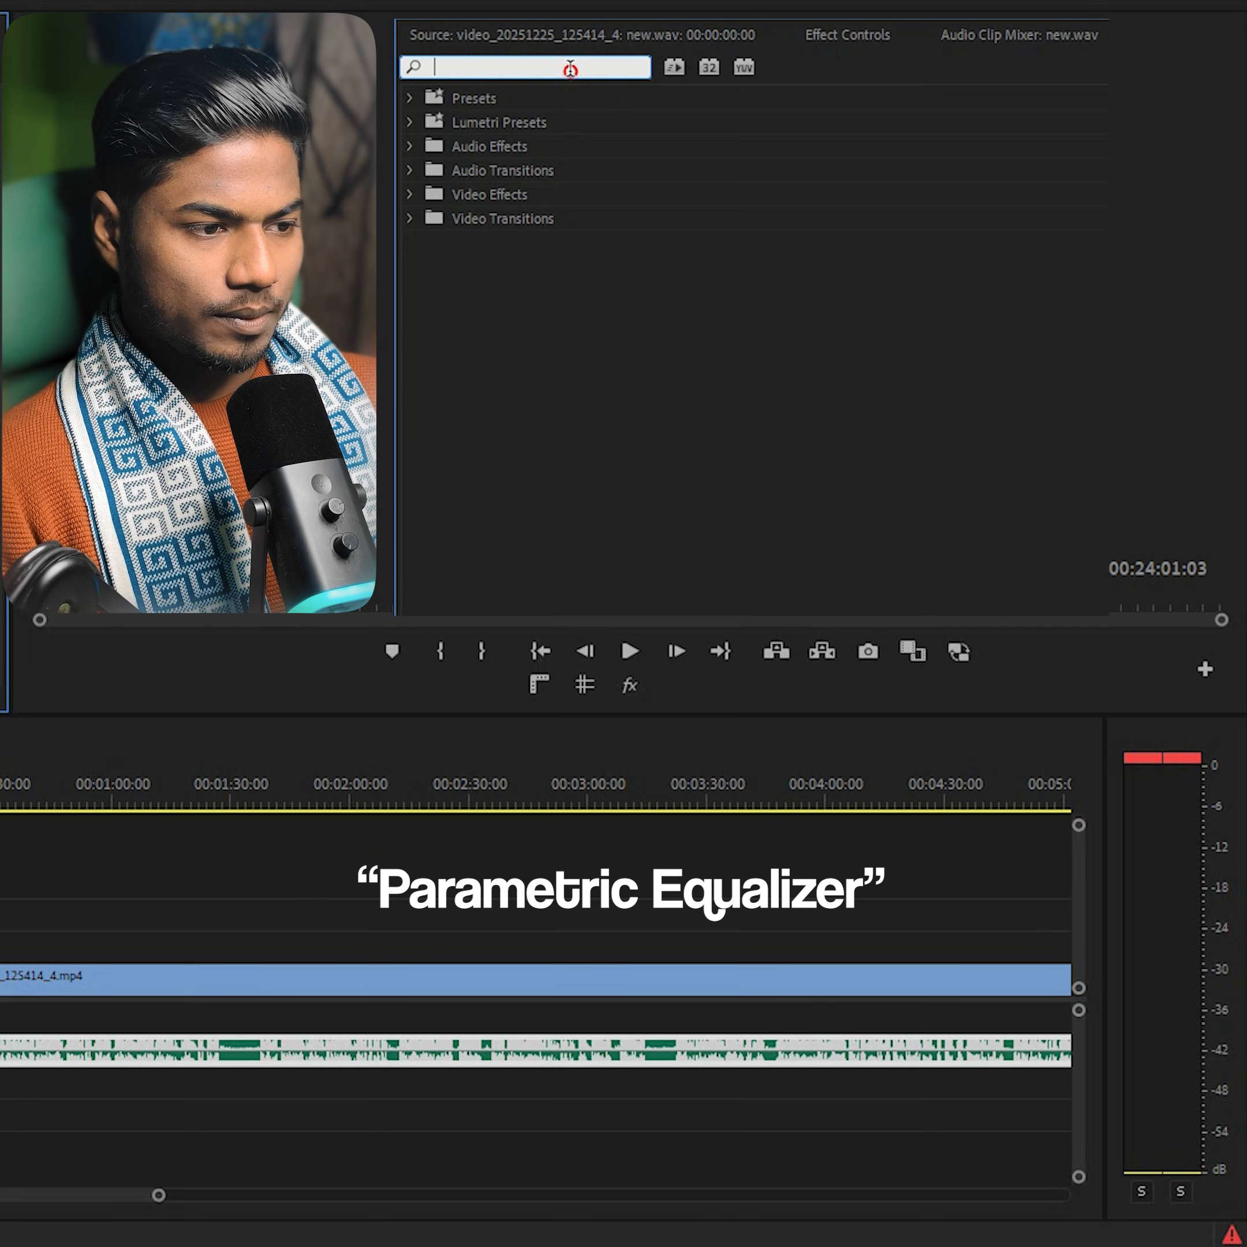
type("param")
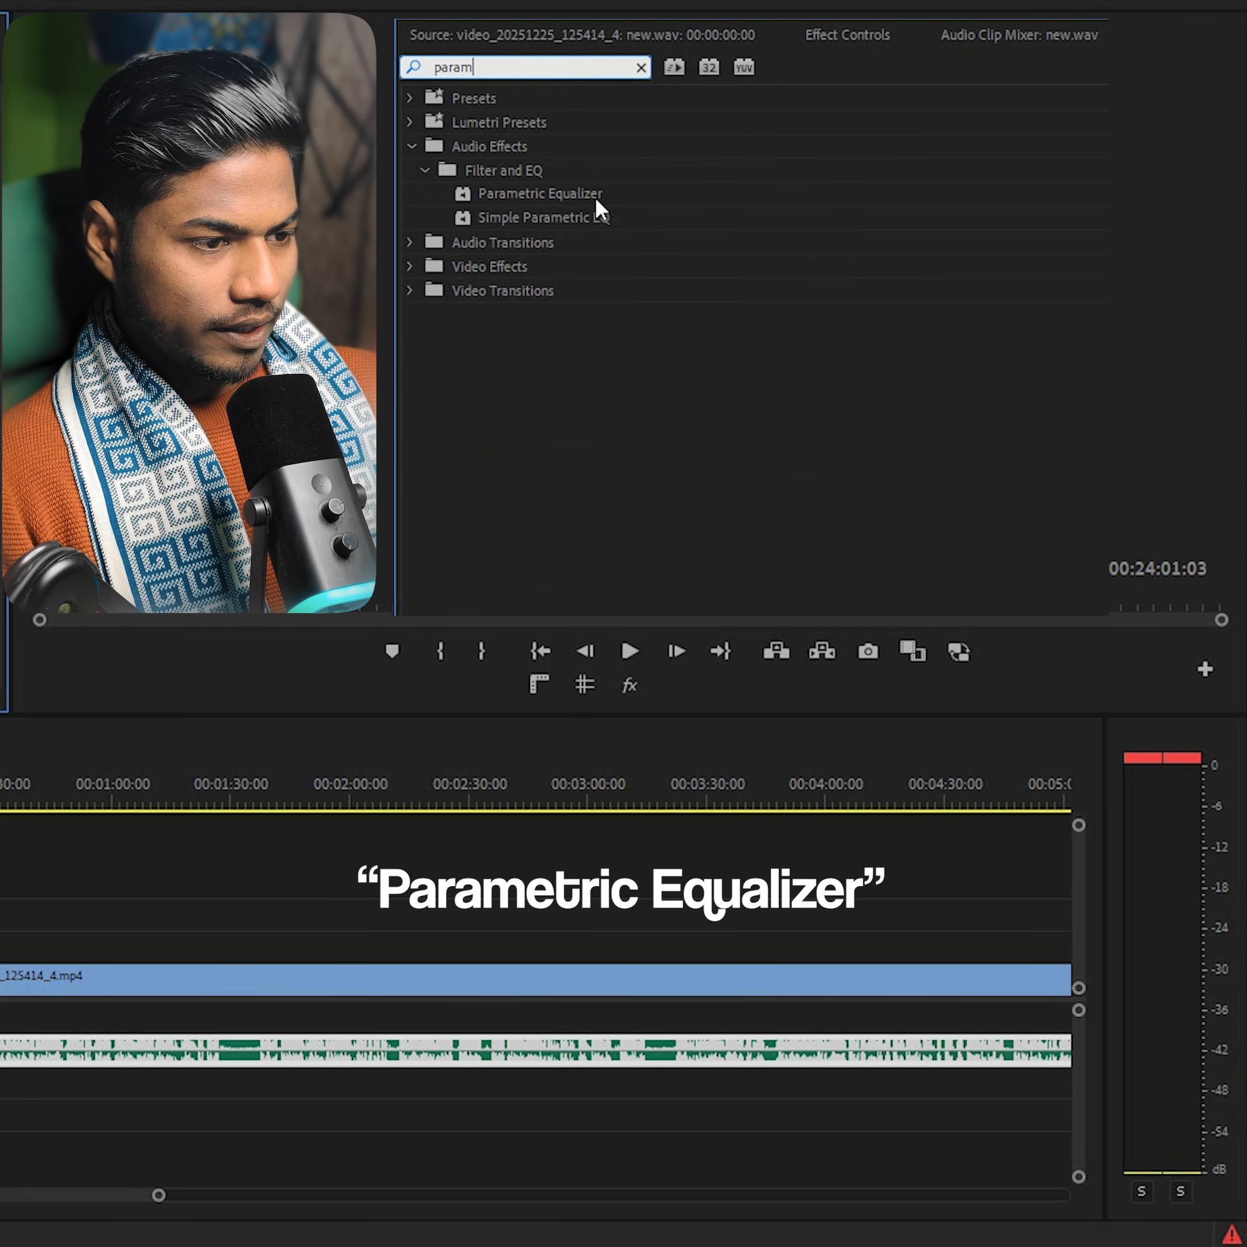
left_click(589, 195)
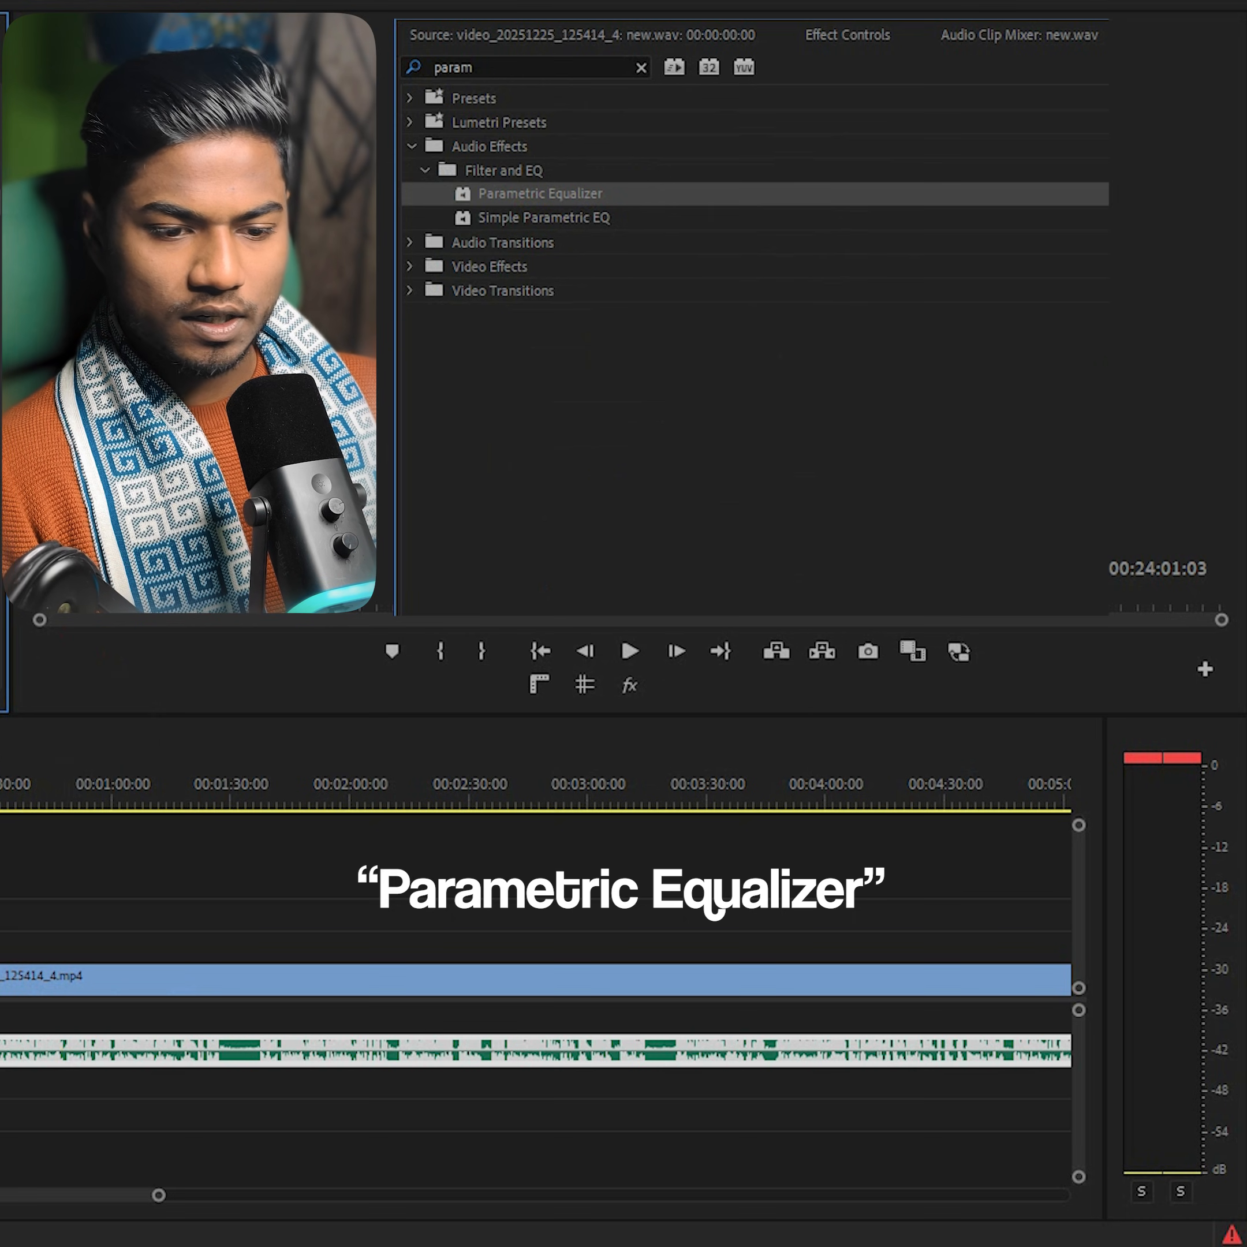
left_click_drag(4, 911, 105, 1062)
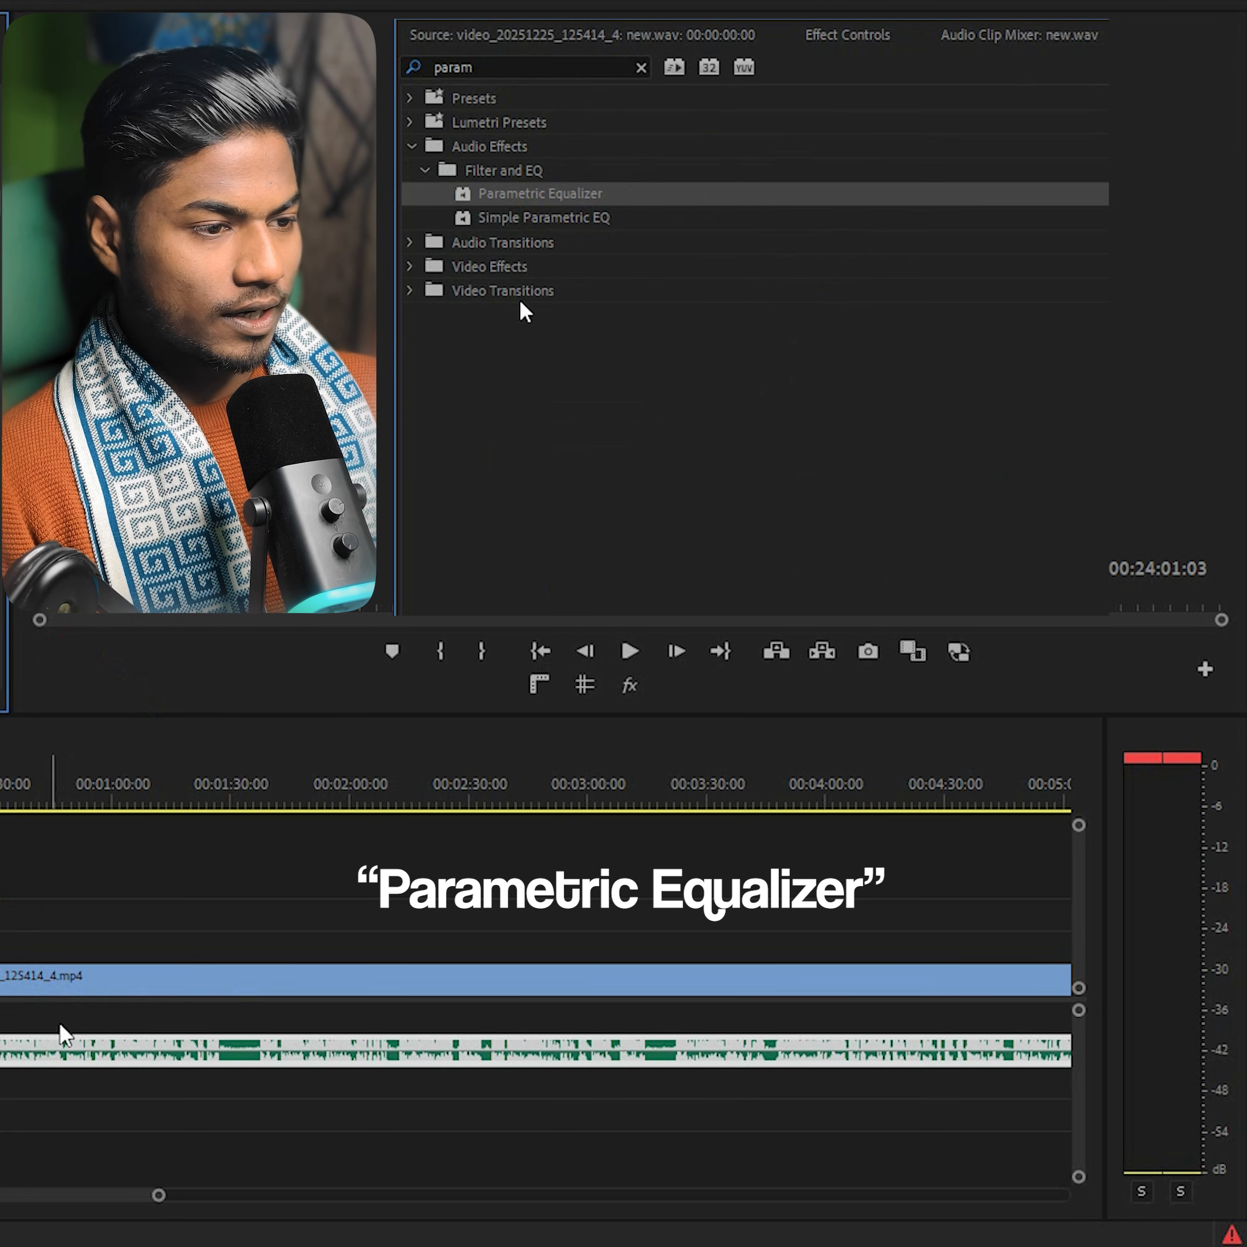
- Search the effects for "multi" and apply the Multiband Compressor to the timeline's audio clip
left_click(627, 58)
type("mu")
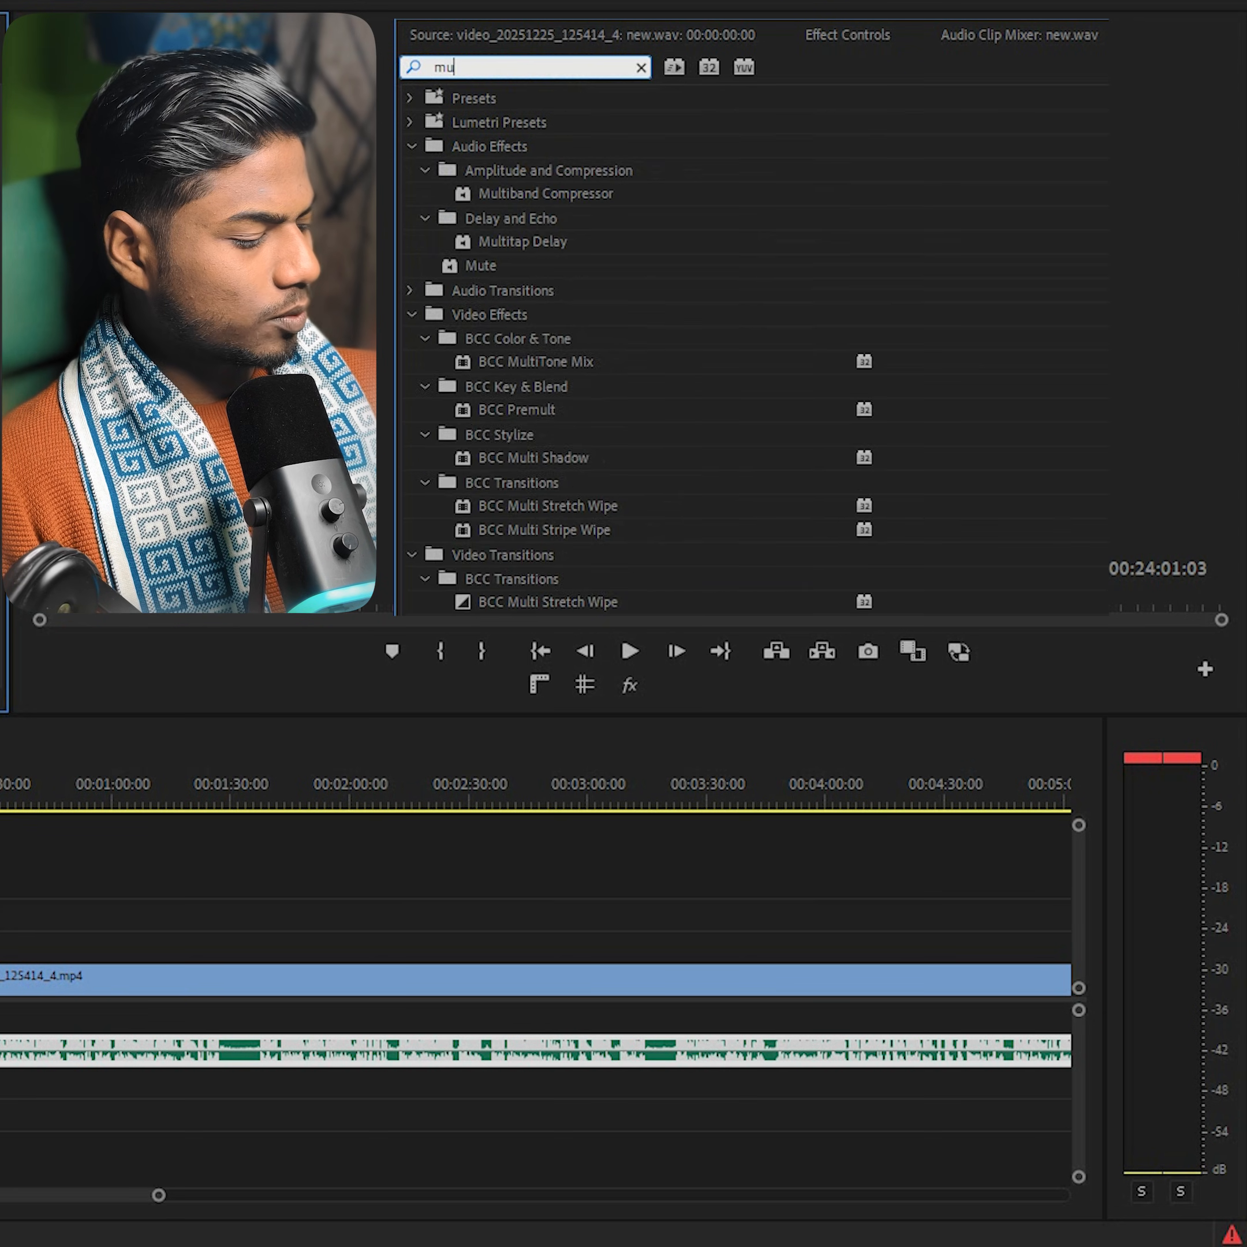
type("lti")
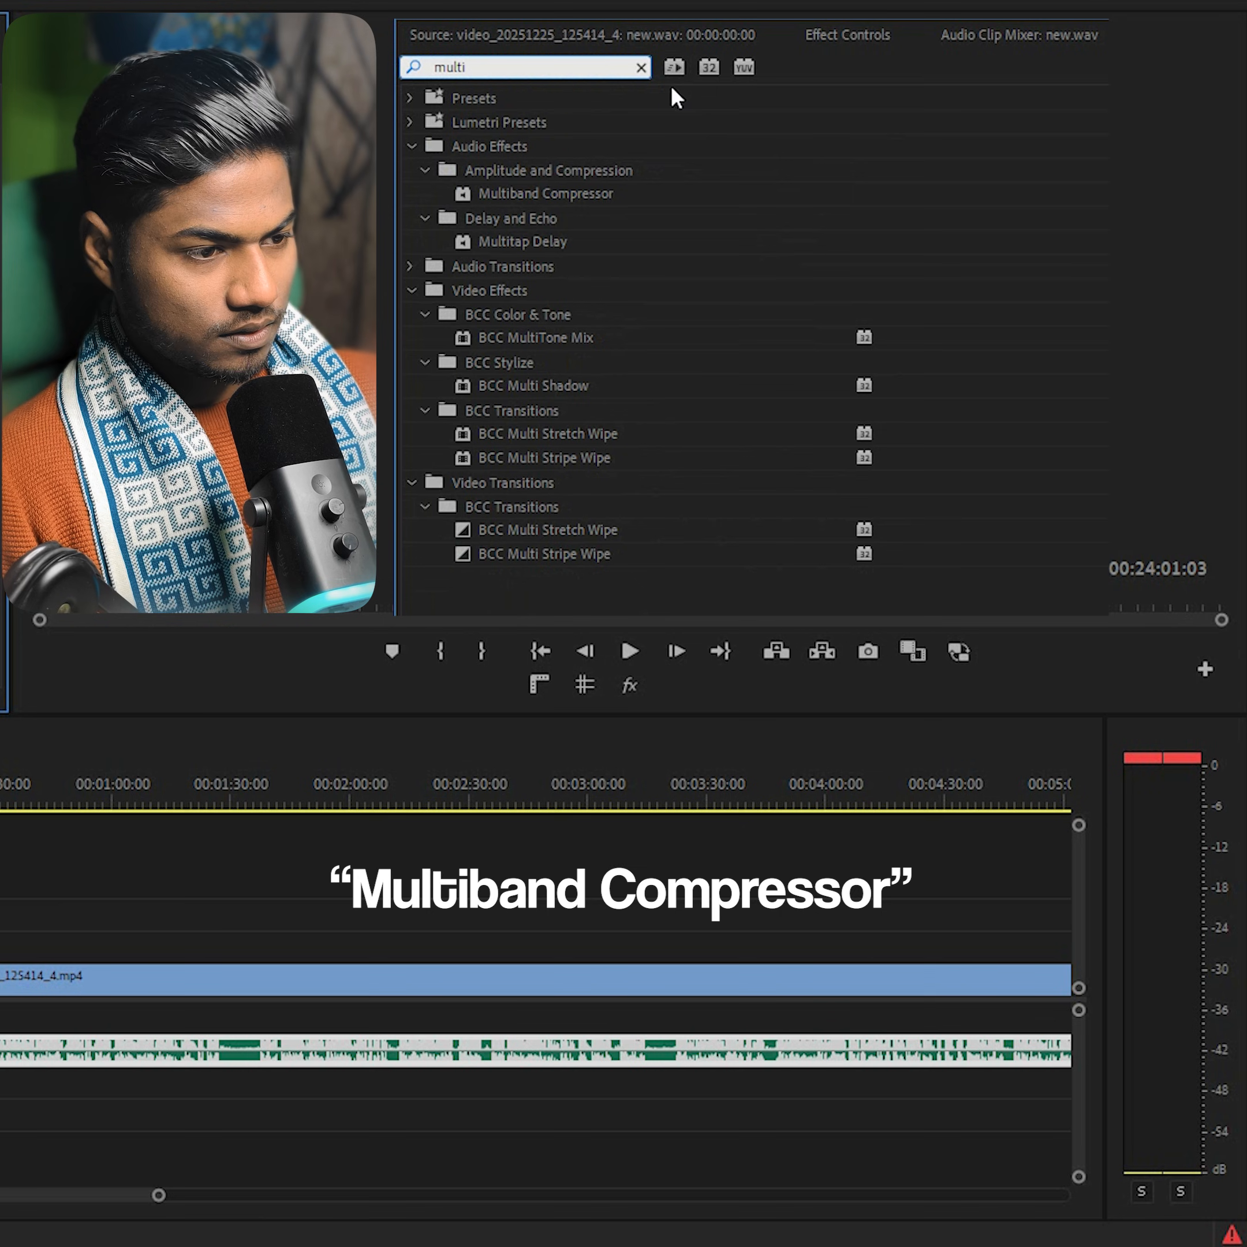
left_click(601, 193)
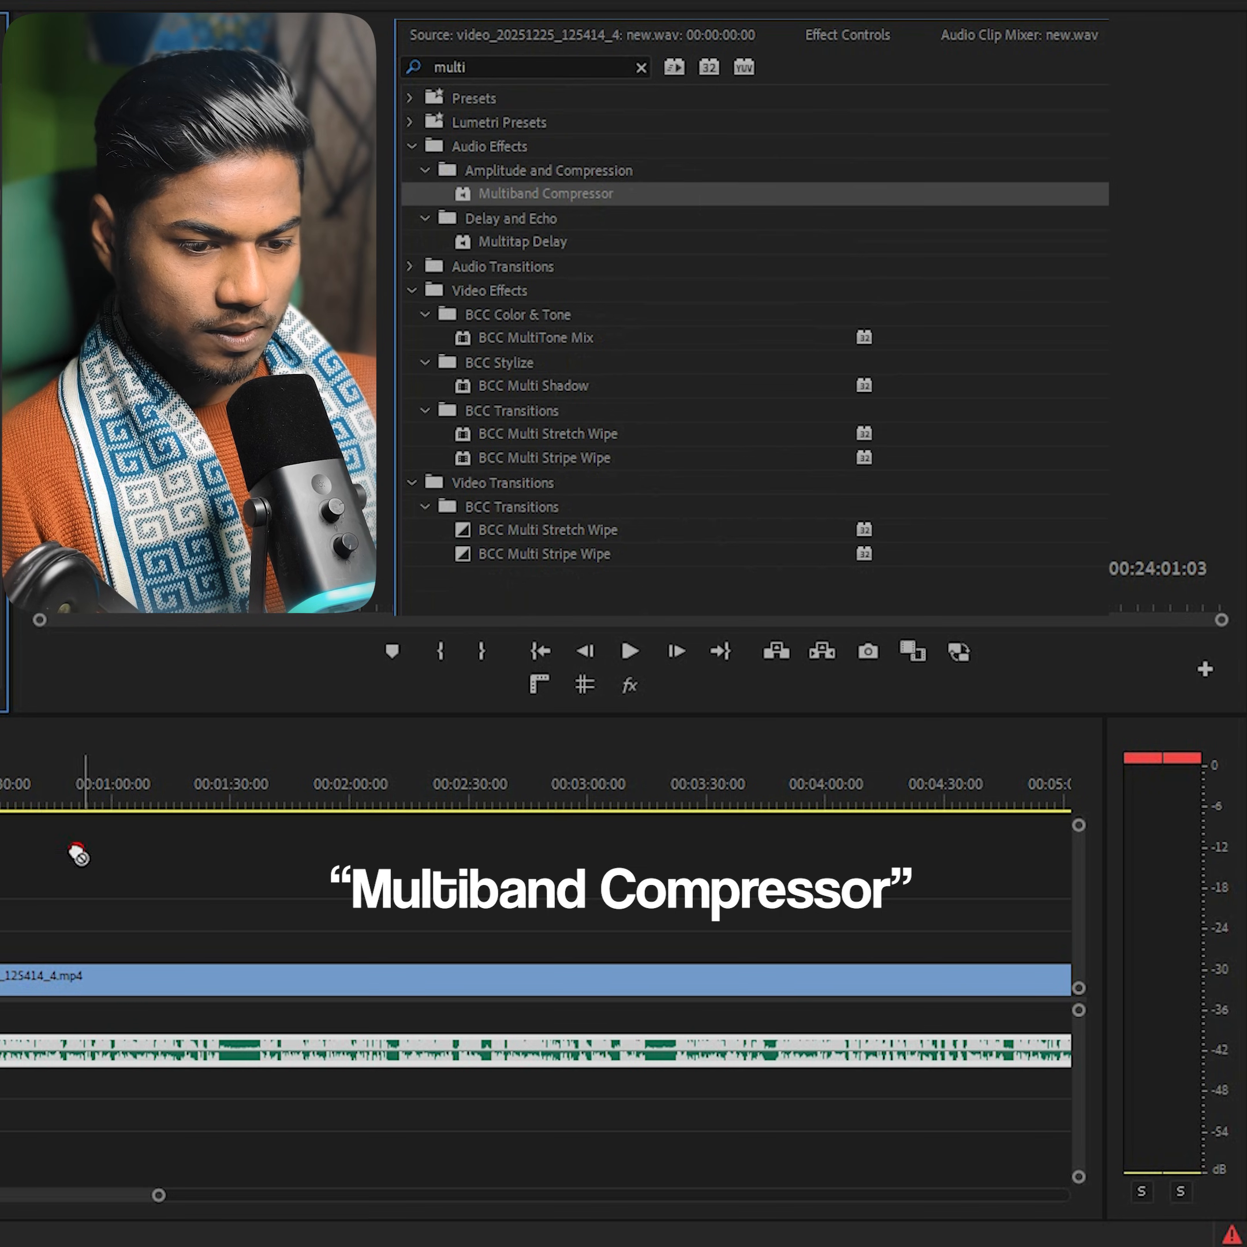
left_click_drag(190, 1035, 200, 1058)
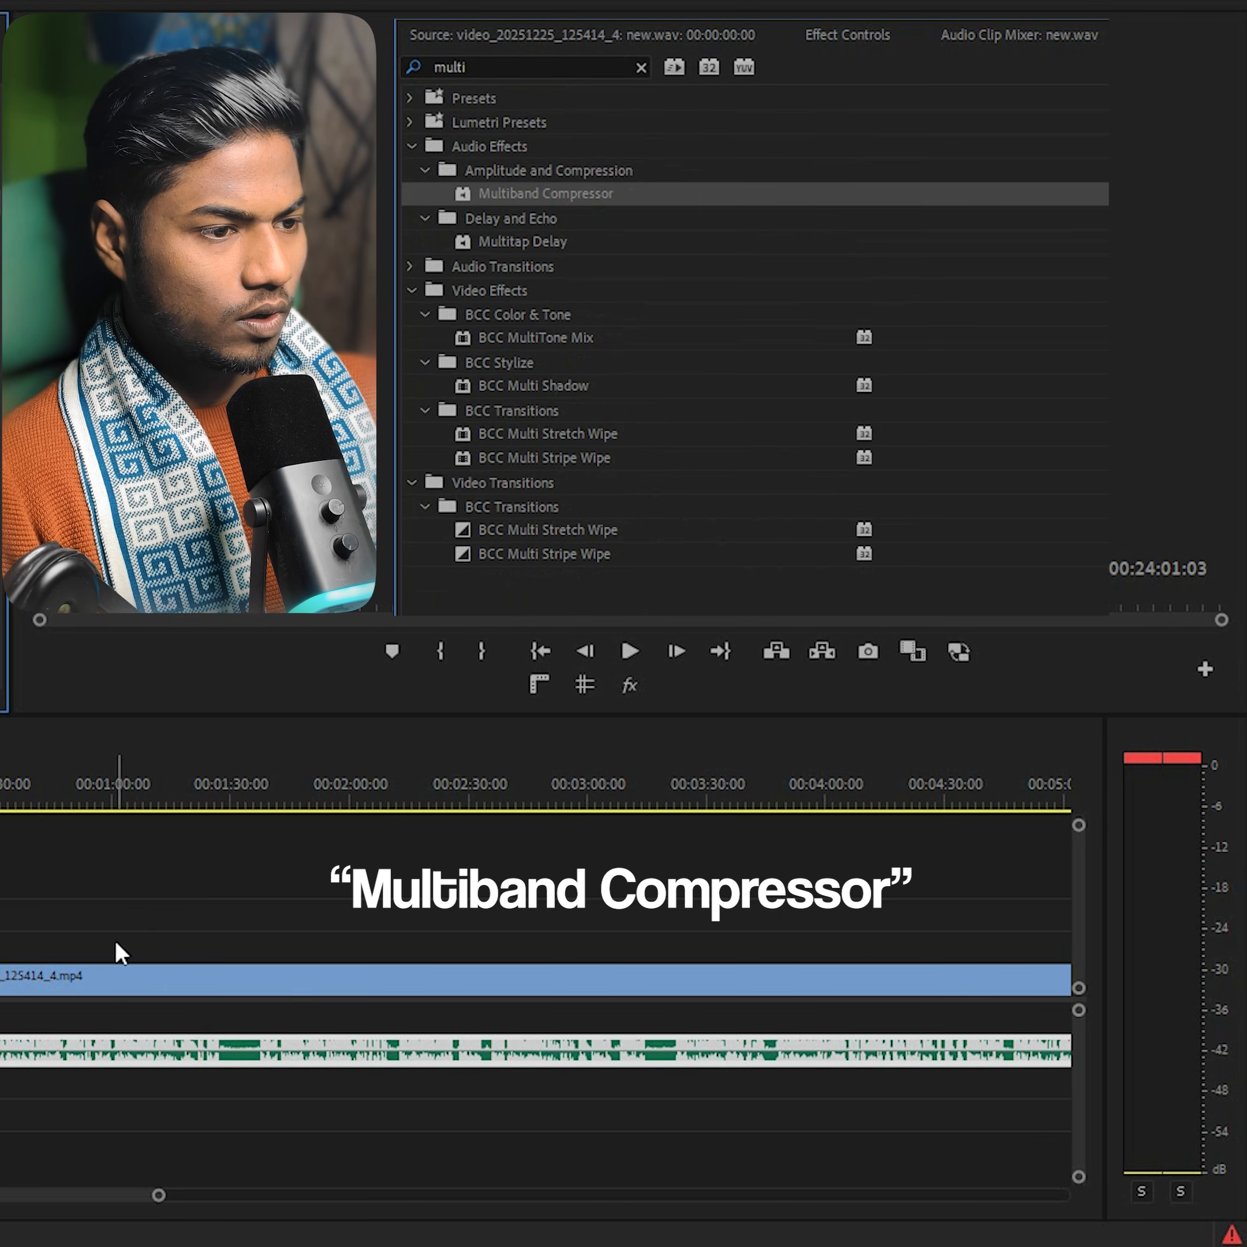
- Search the effects for "limi" and apply the Hard Limiter to the timeline's audio clip
left_click(642, 68)
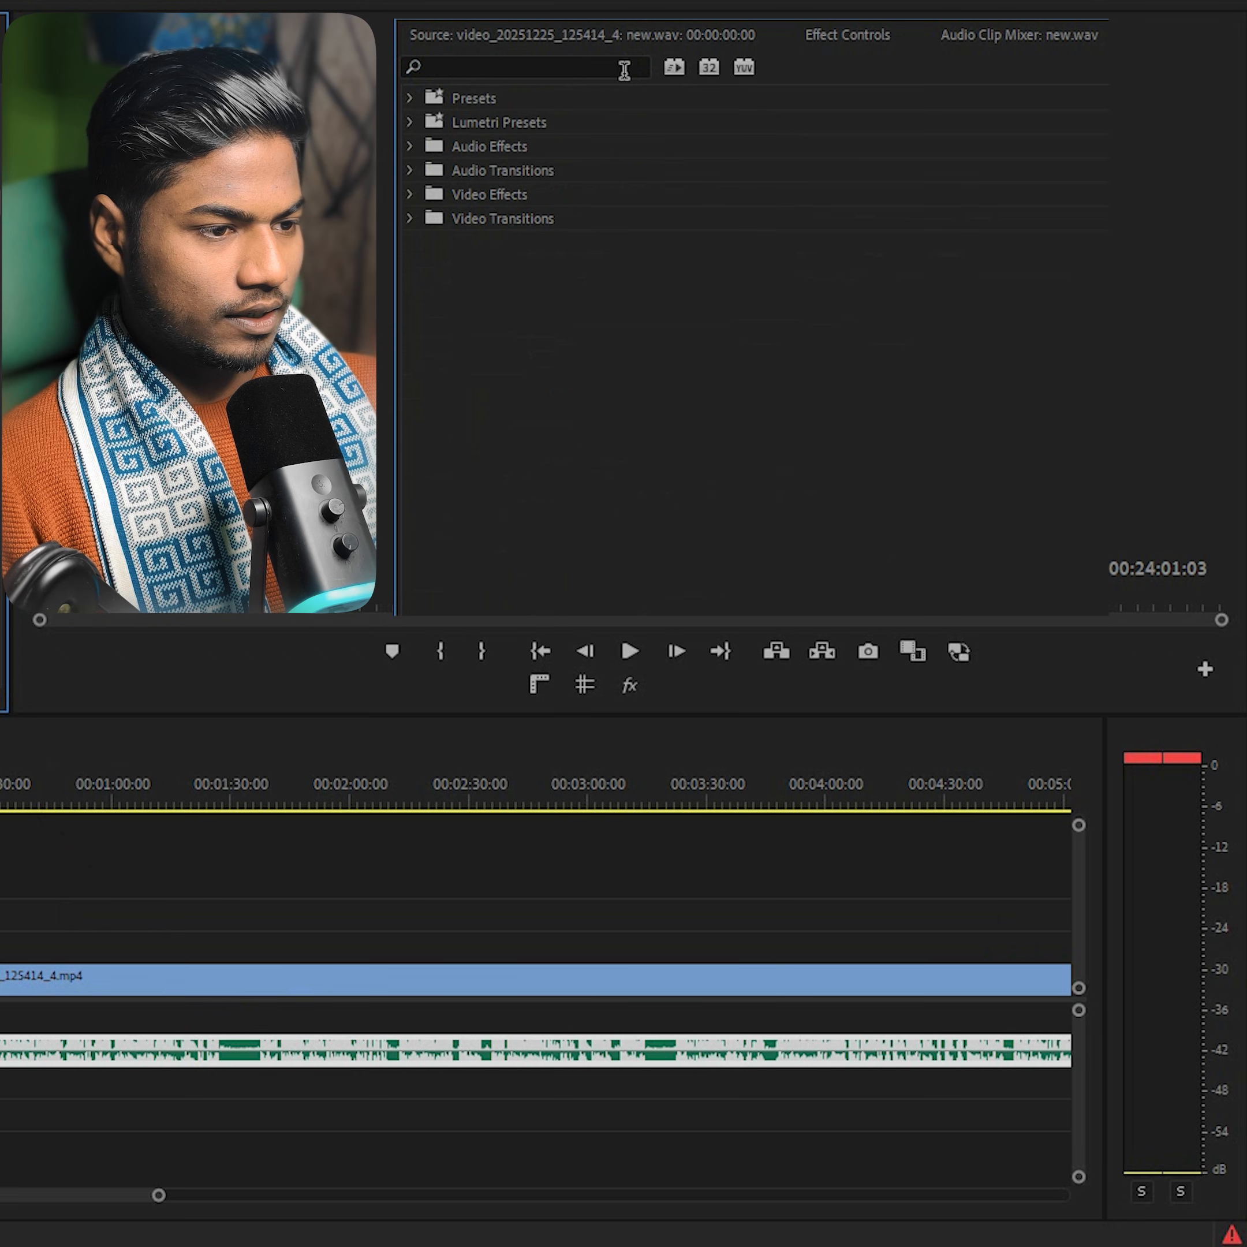
type("limi")
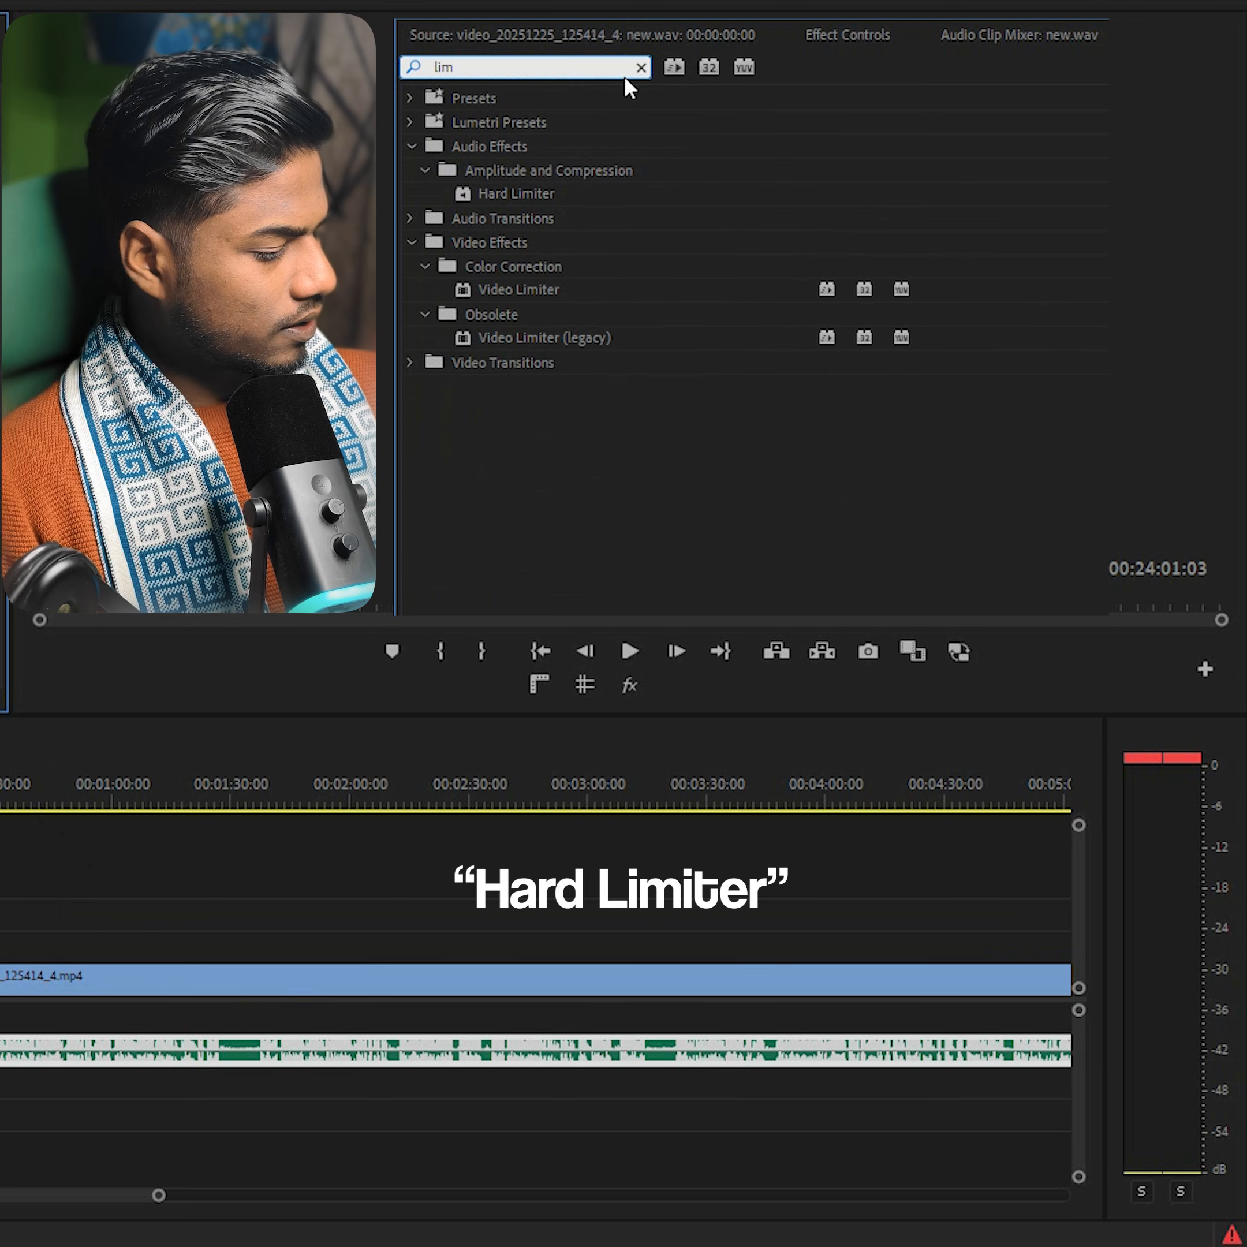
left_click(528, 191)
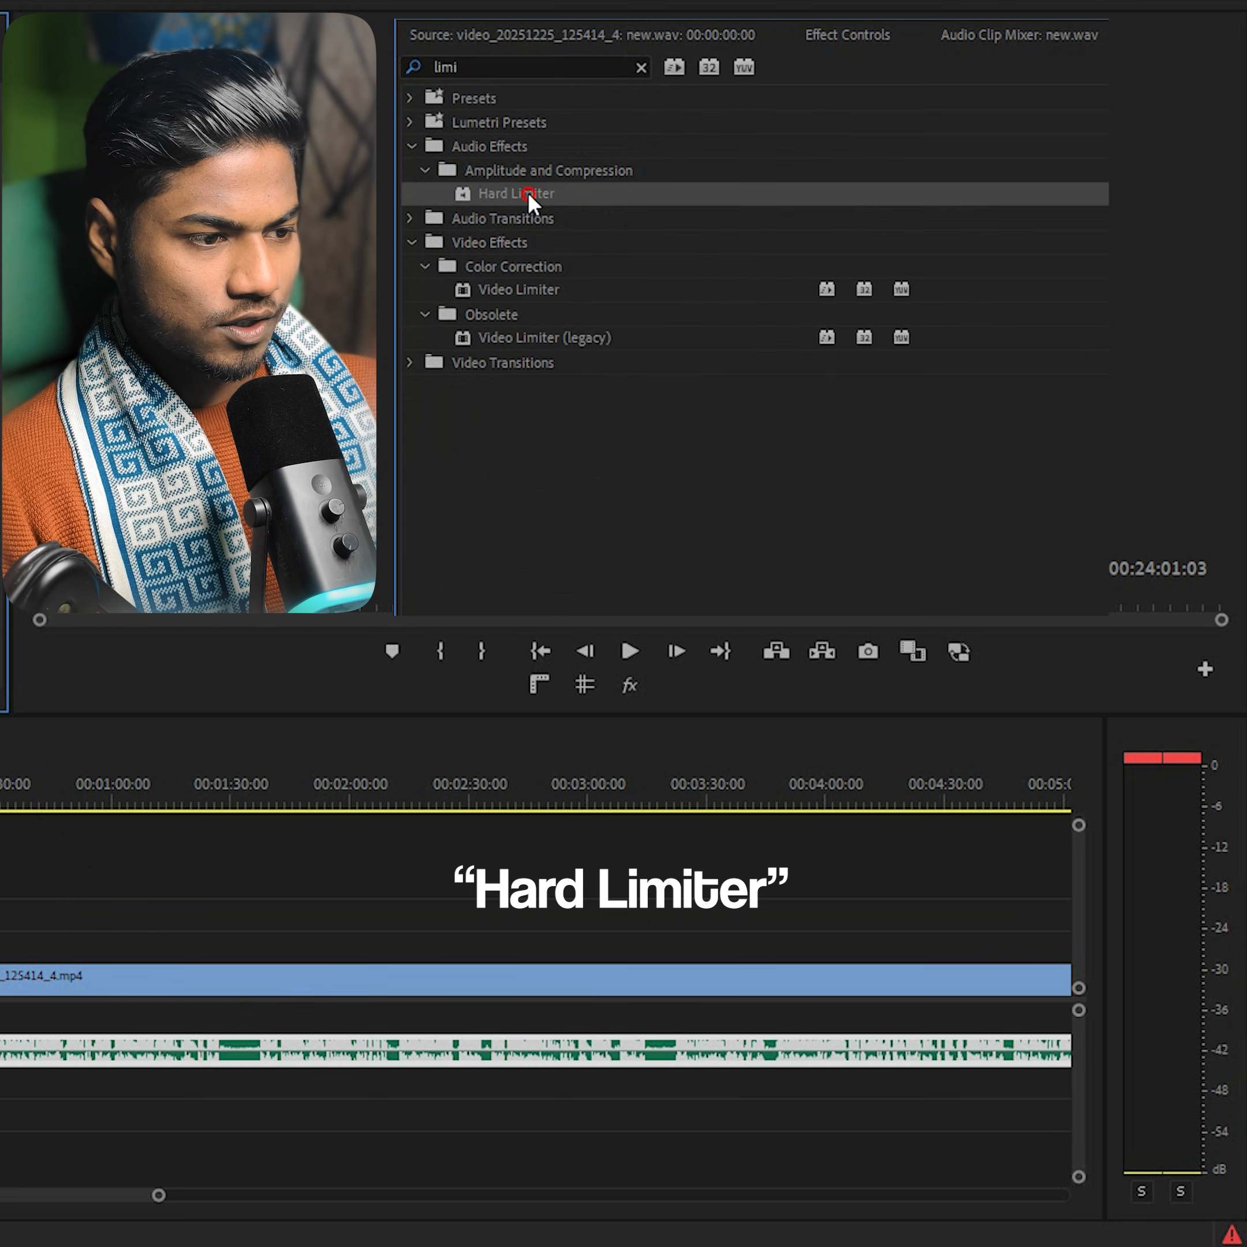
left_click_drag(257, 859, 509, 1056)
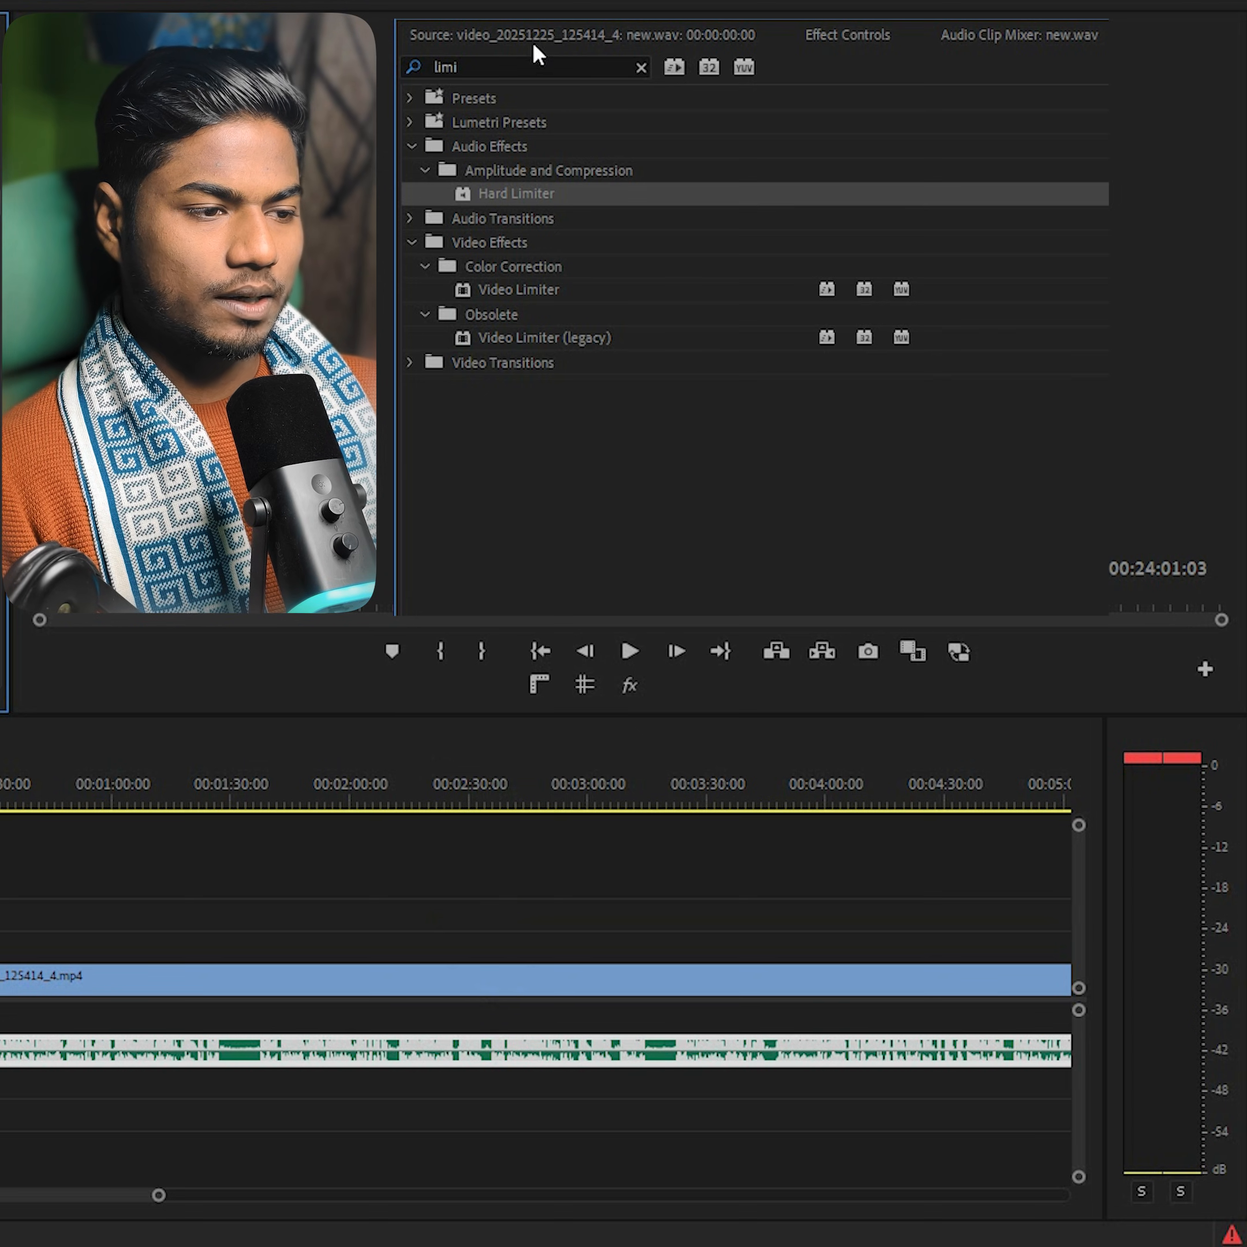
- Search the effects for "denoi" and apply the DeNoise audio effect to the timeline's audio clip
left_click(641, 67)
left_click(608, 65)
type("d")
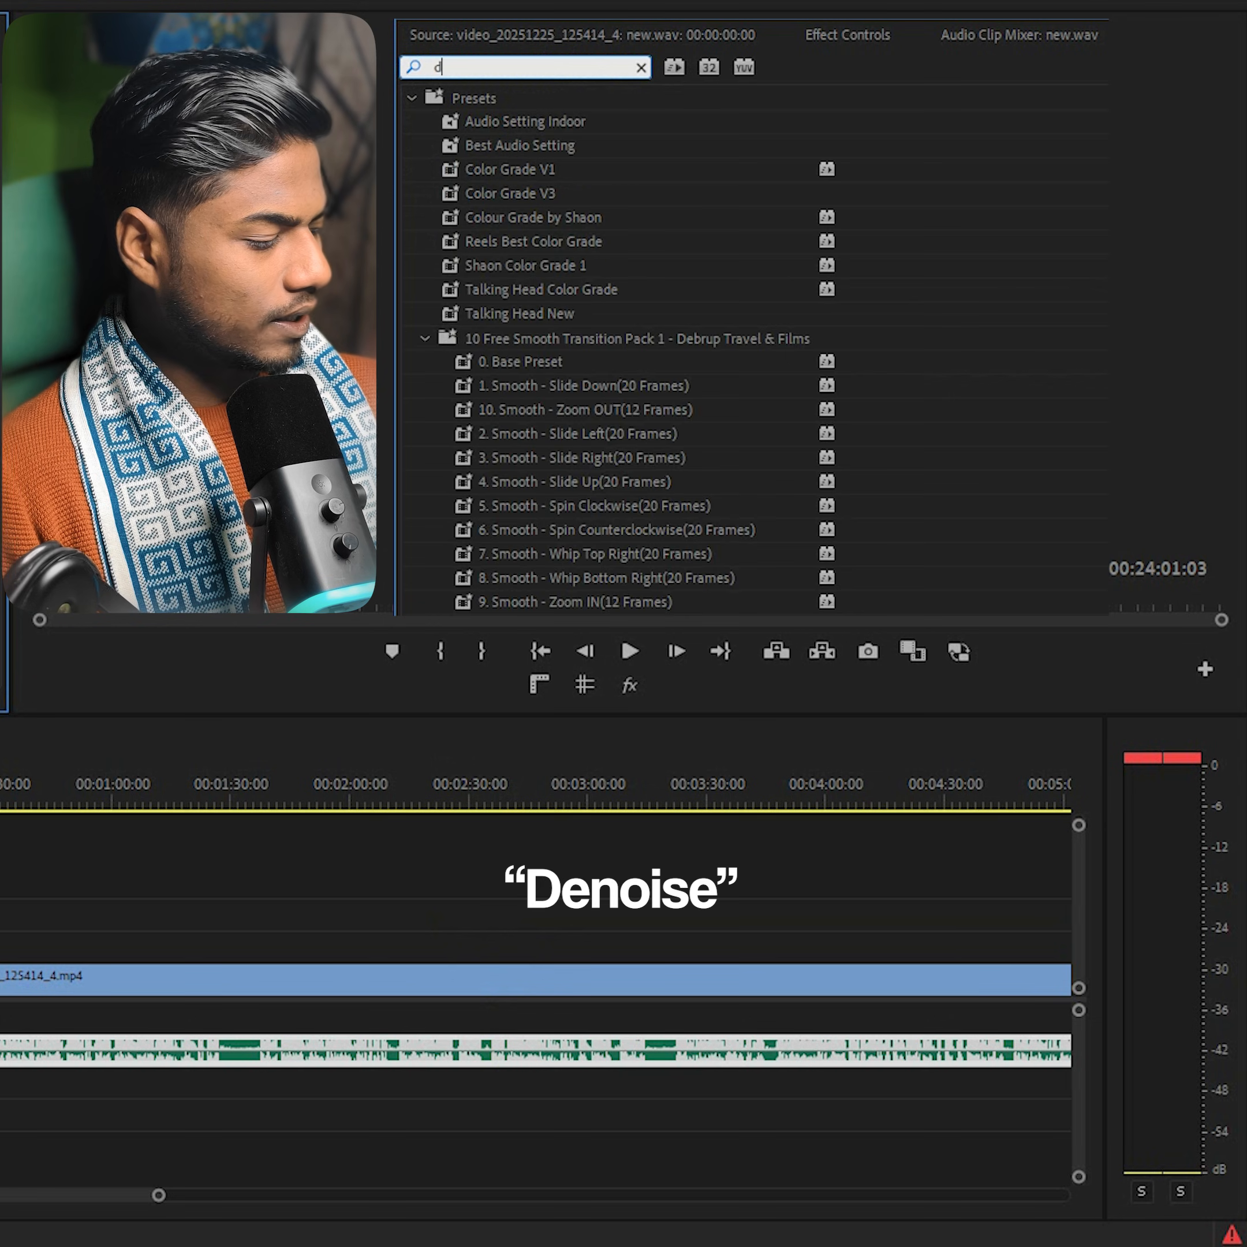
type("enoi")
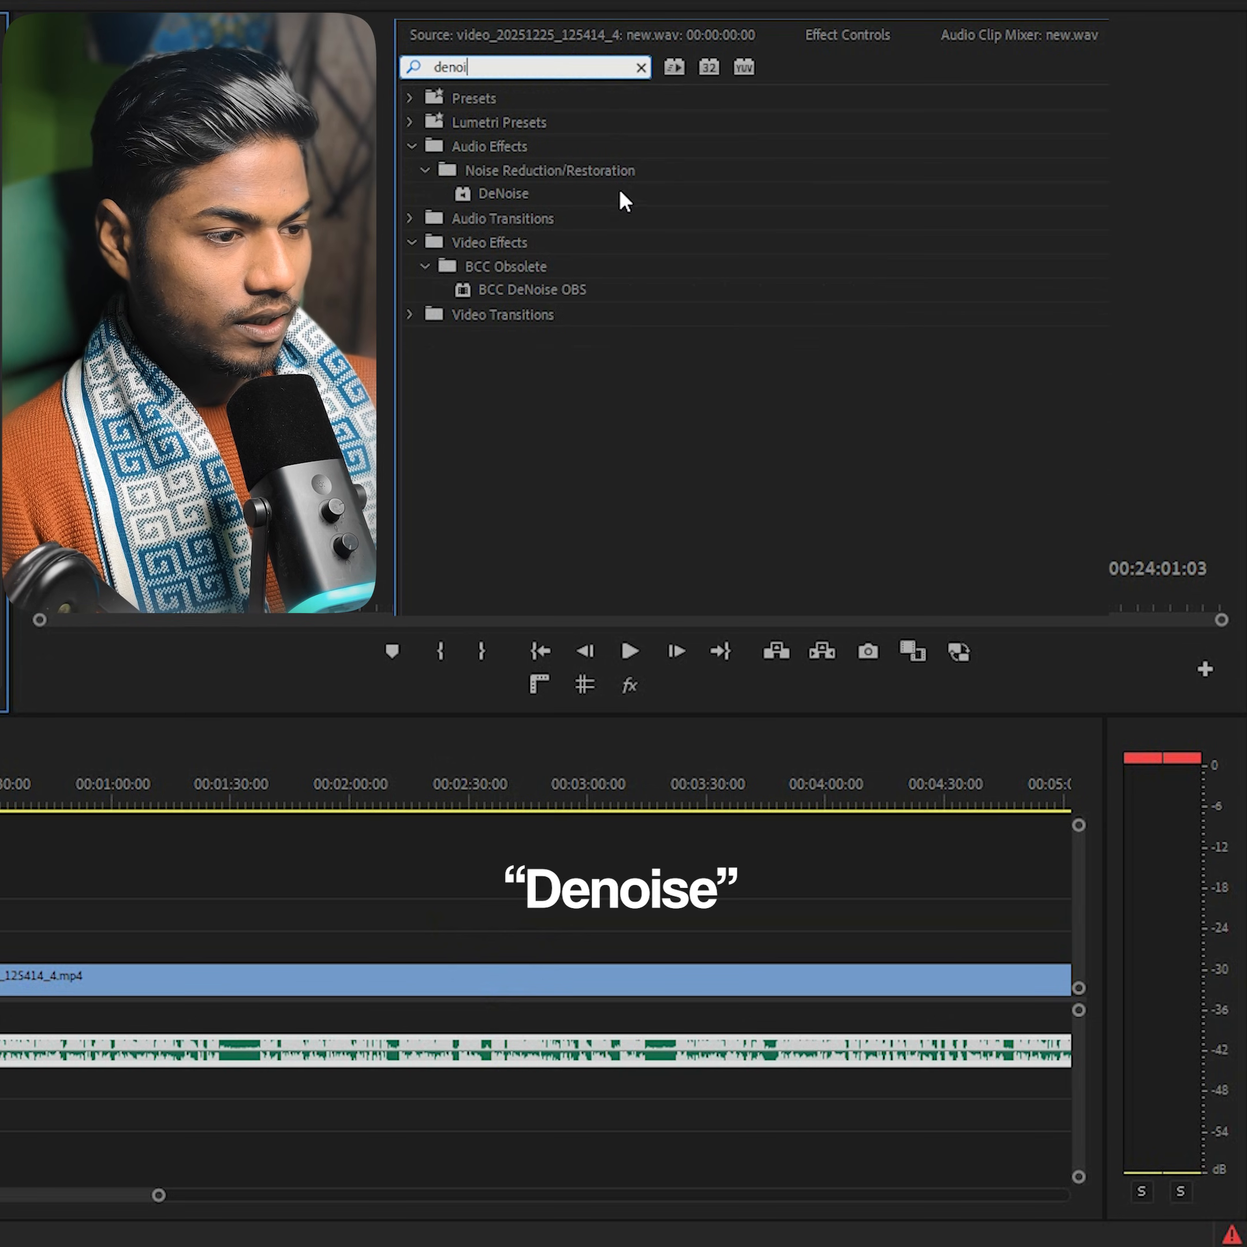
left_click_drag(527, 192, 1014, 356)
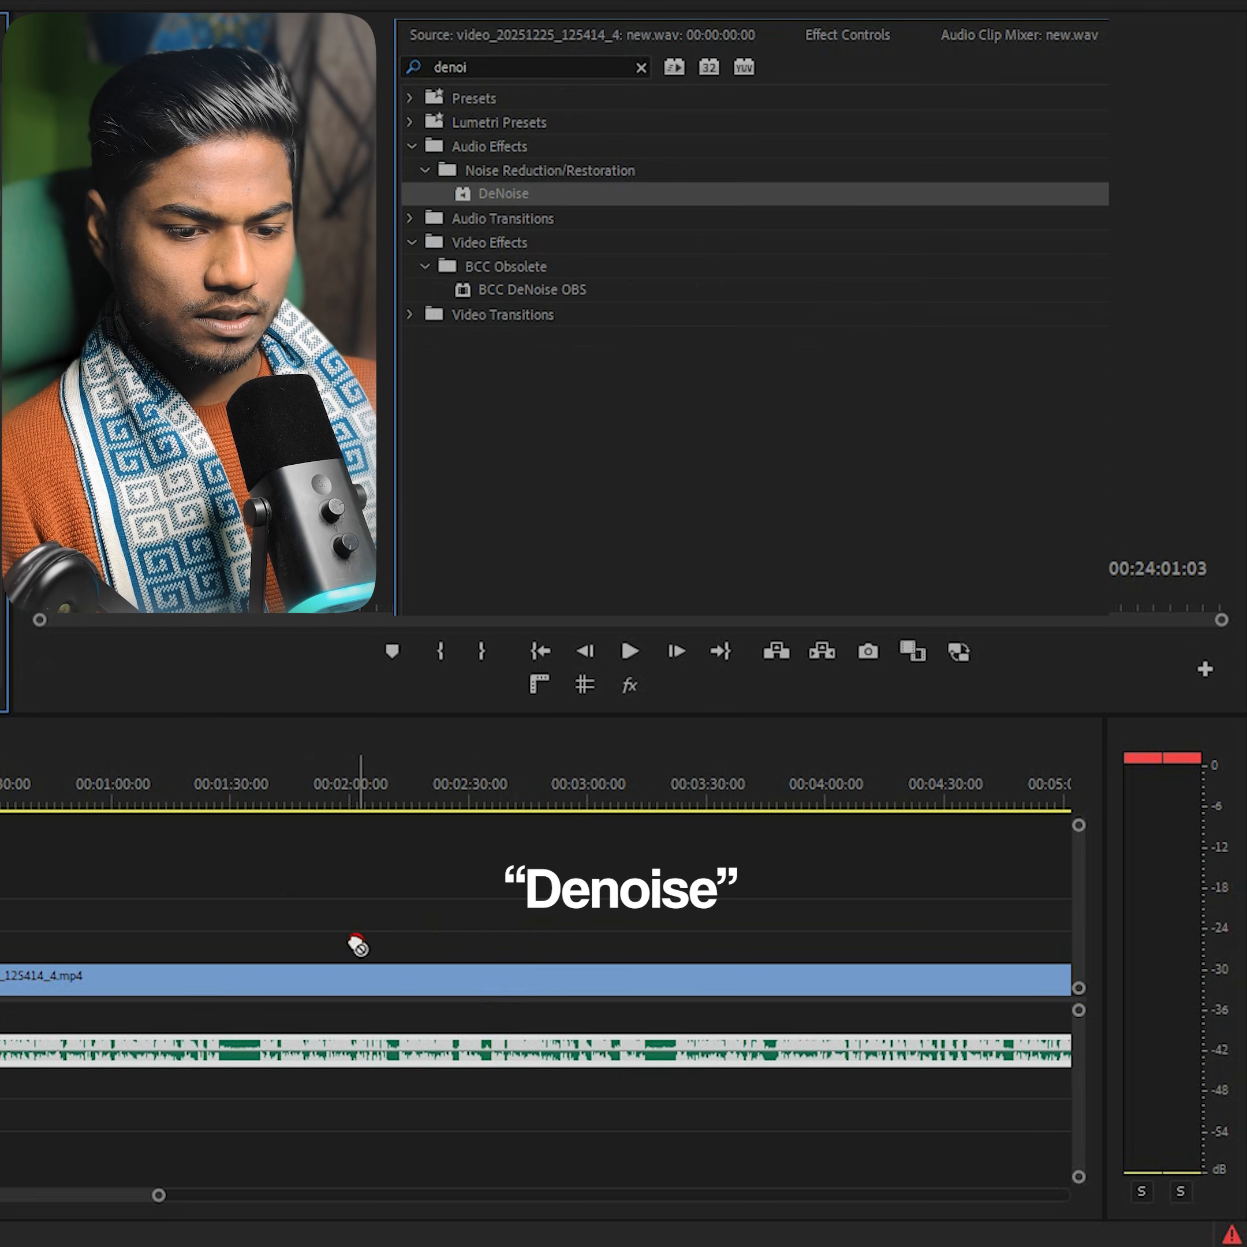
left_click_drag(357, 945, 429, 1054)
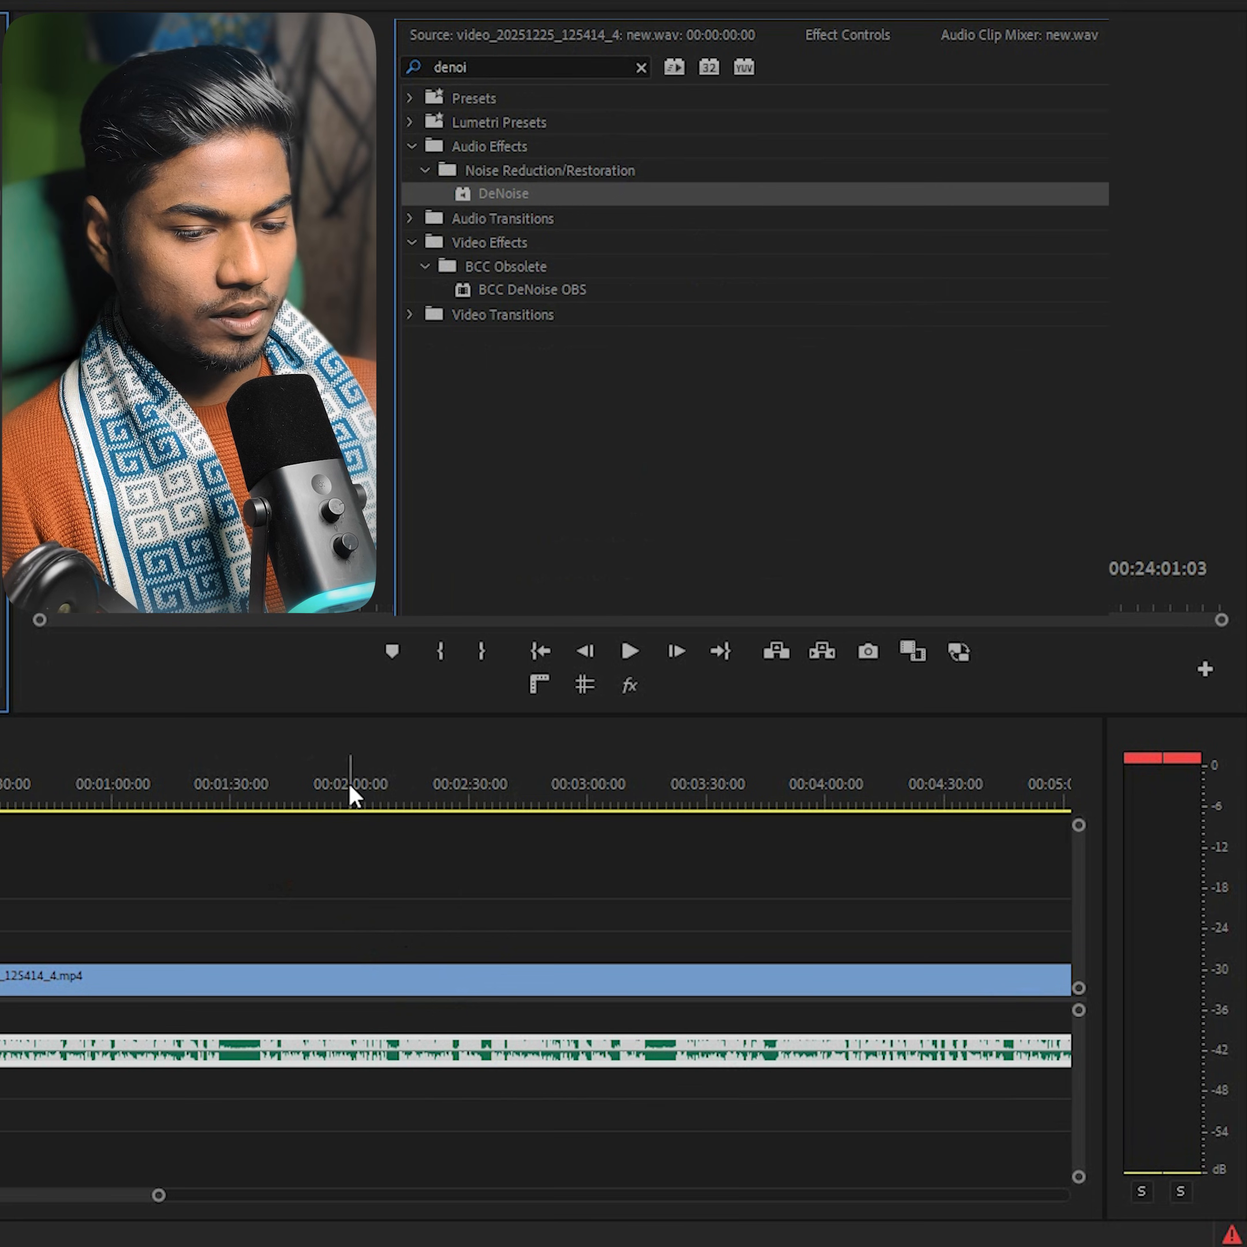
- Move the playhead to about 00:01:40 and load the Loudness Maximizer preset in the clip's first Parametric Equalizer
left_click_drag(330, 783, 275, 788)
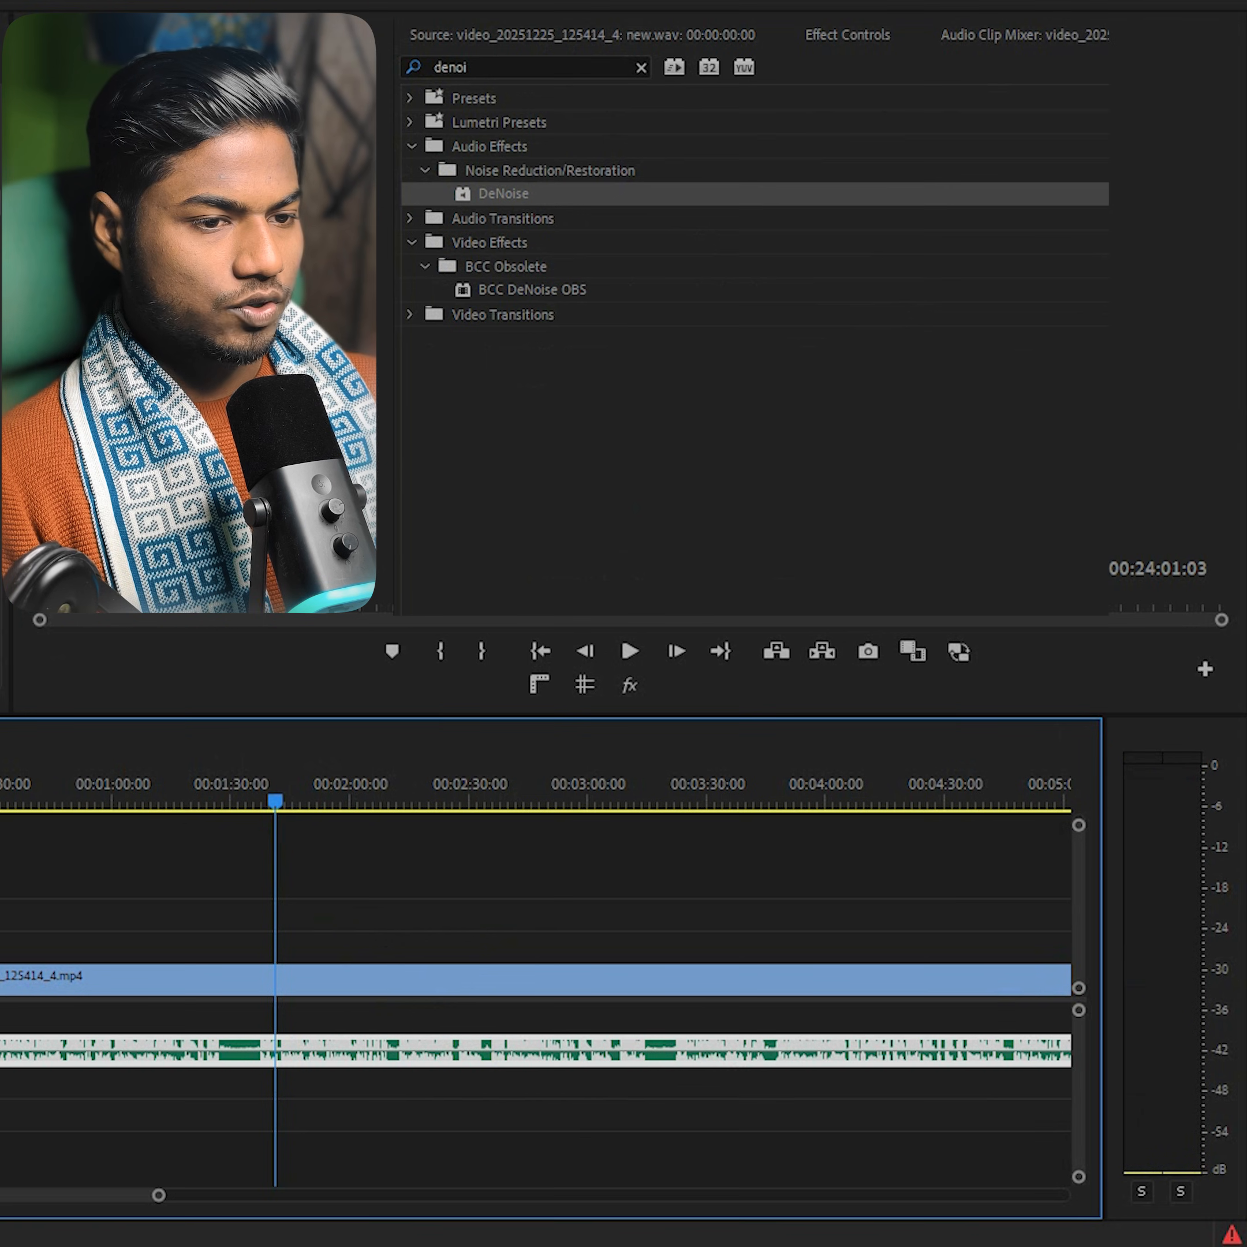
left_click(815, 38)
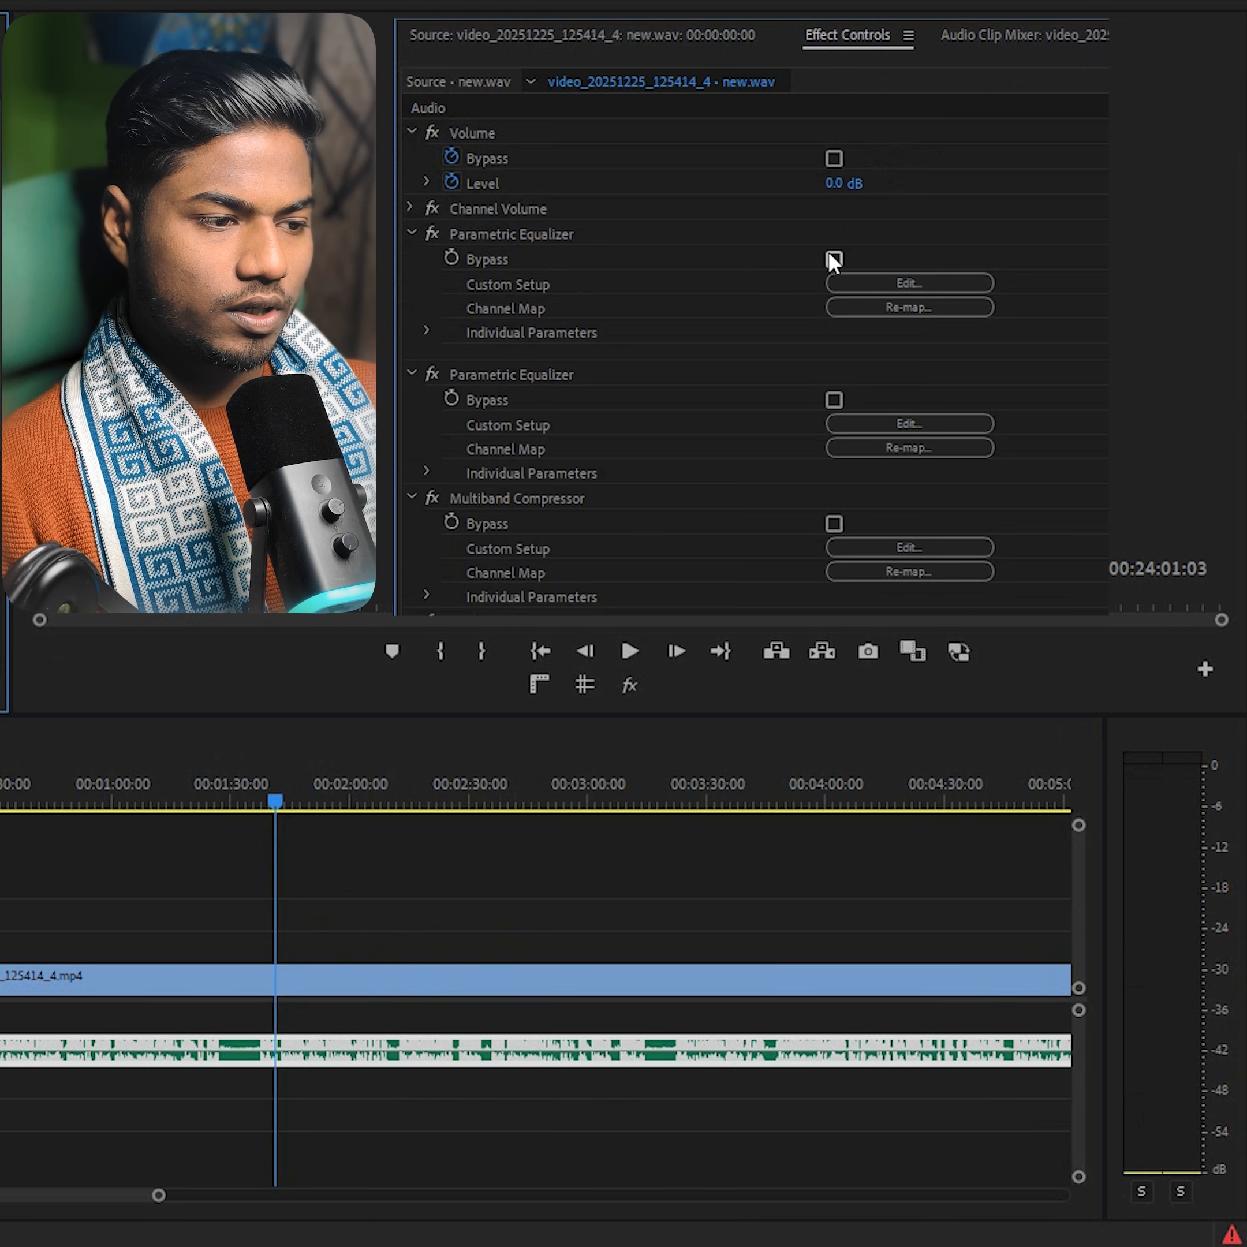
left_click(940, 282)
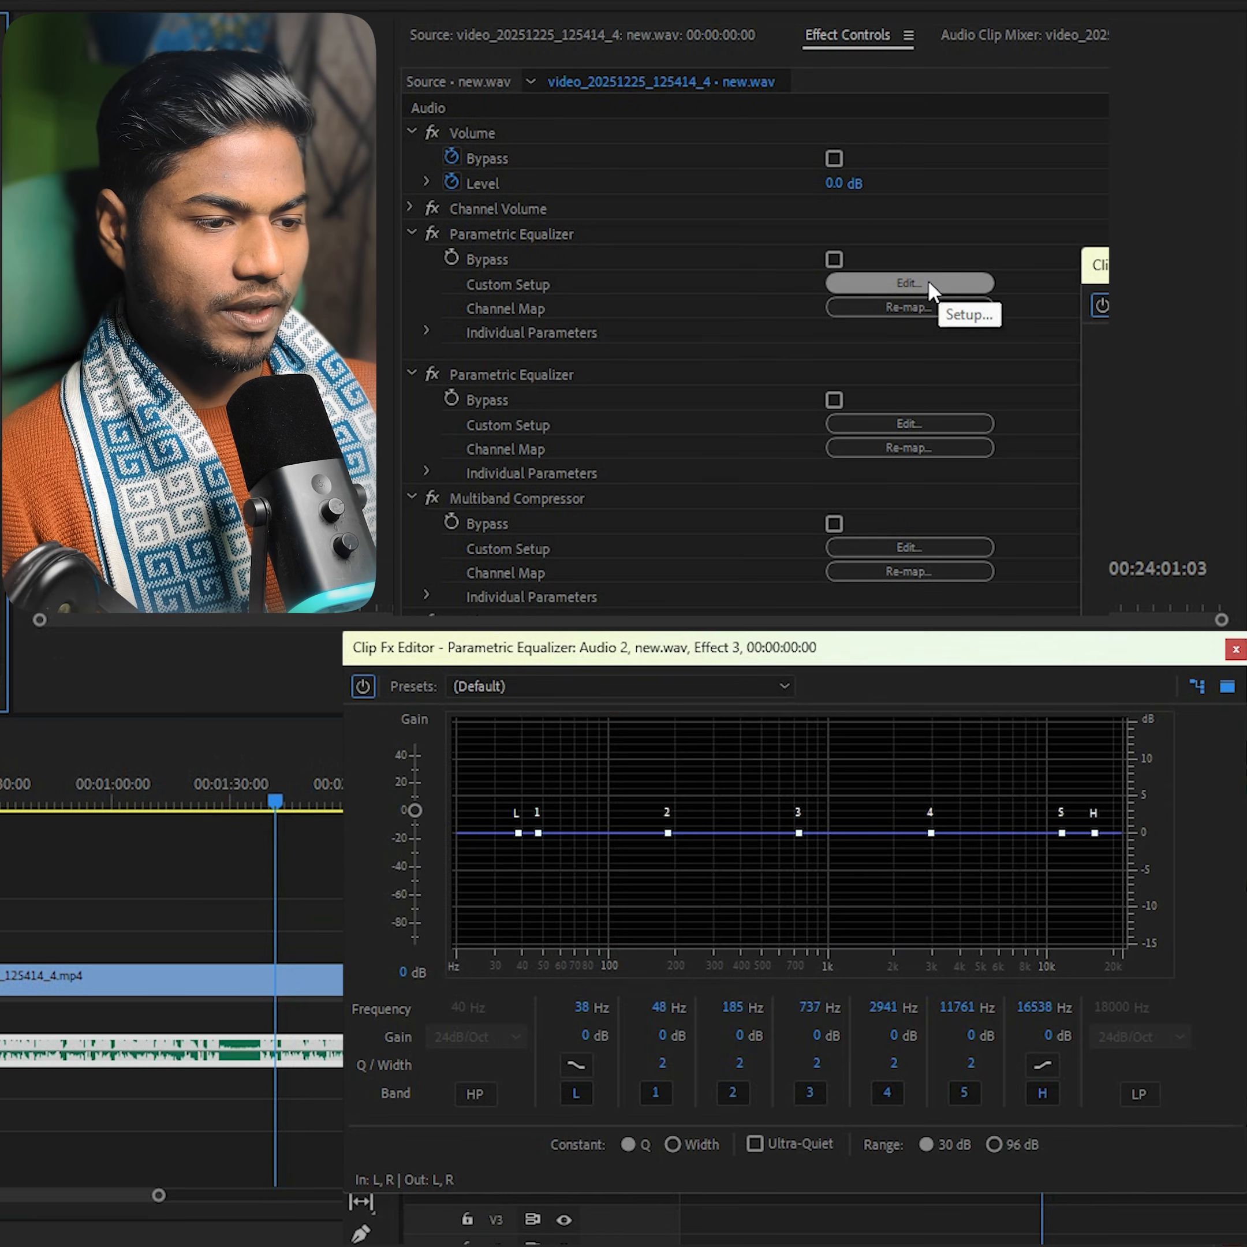
left_click(570, 692)
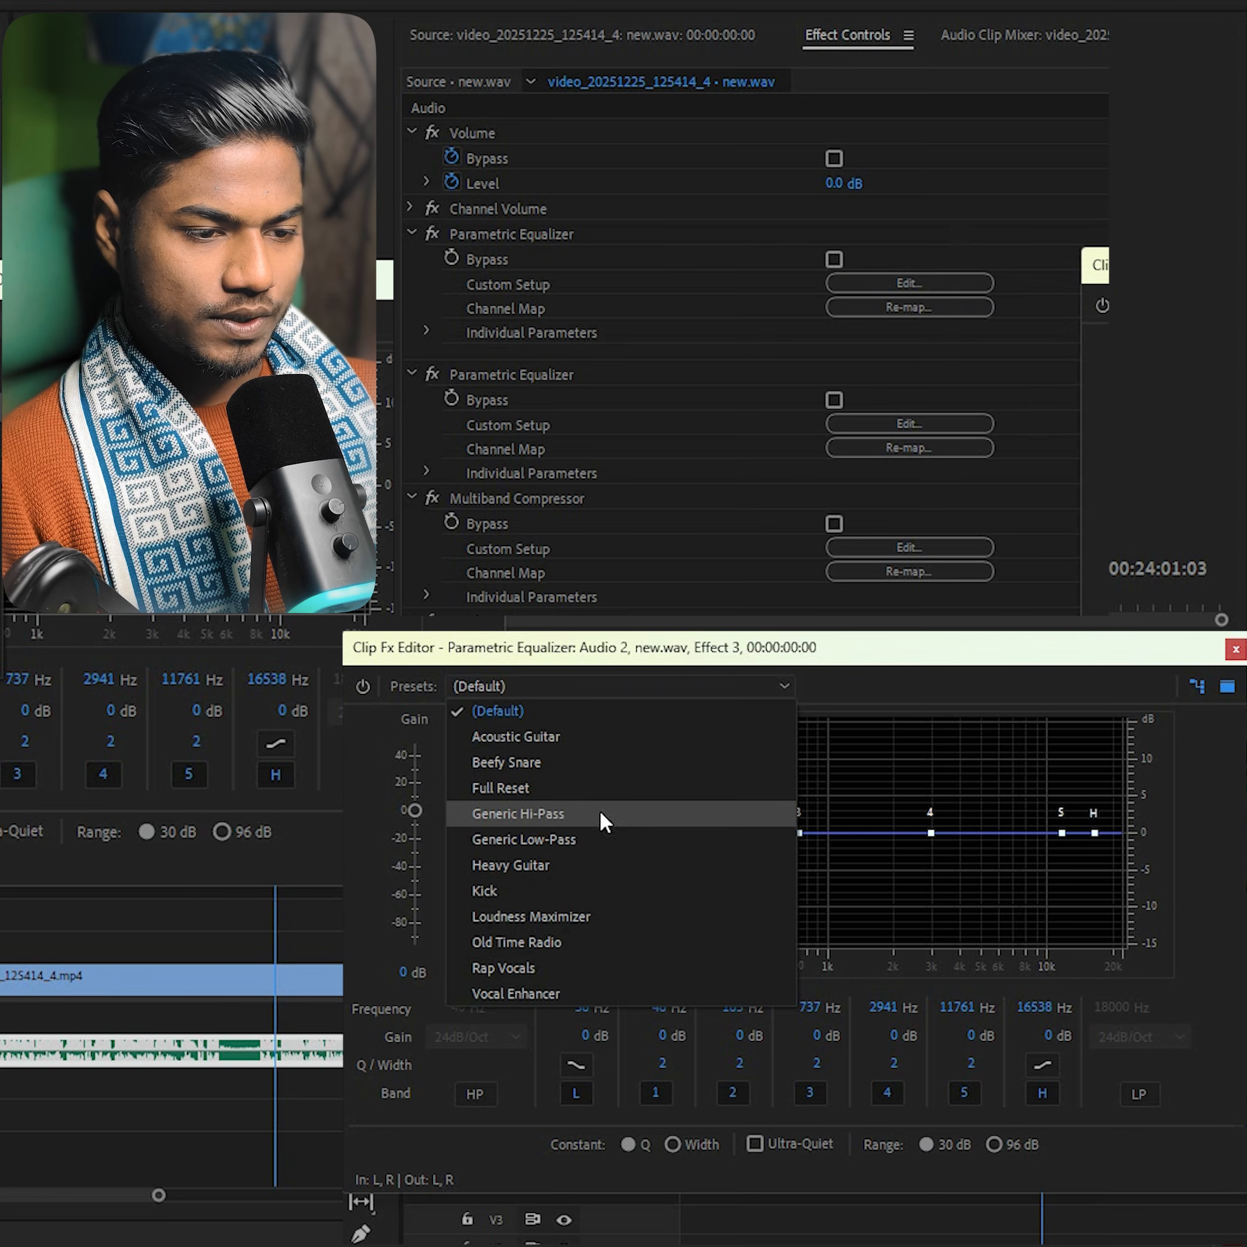
left_click(575, 915)
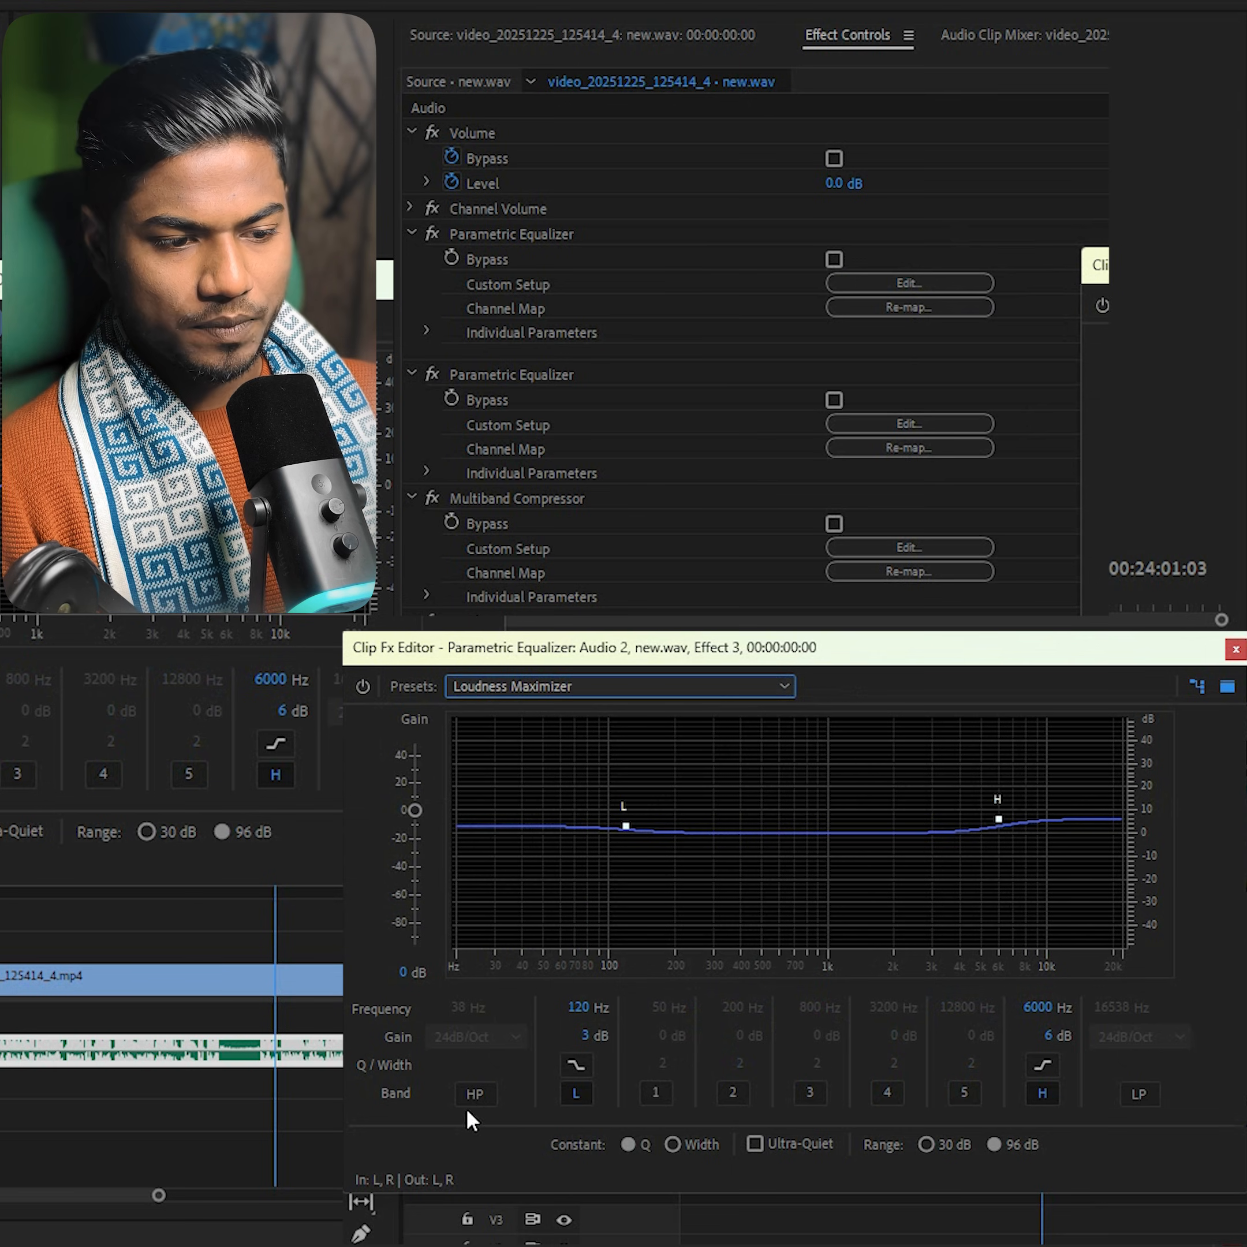
- Enable the equalizer's high-pass and low-pass bands and set both slopes to 48dB/Oct
left_click(471, 1092)
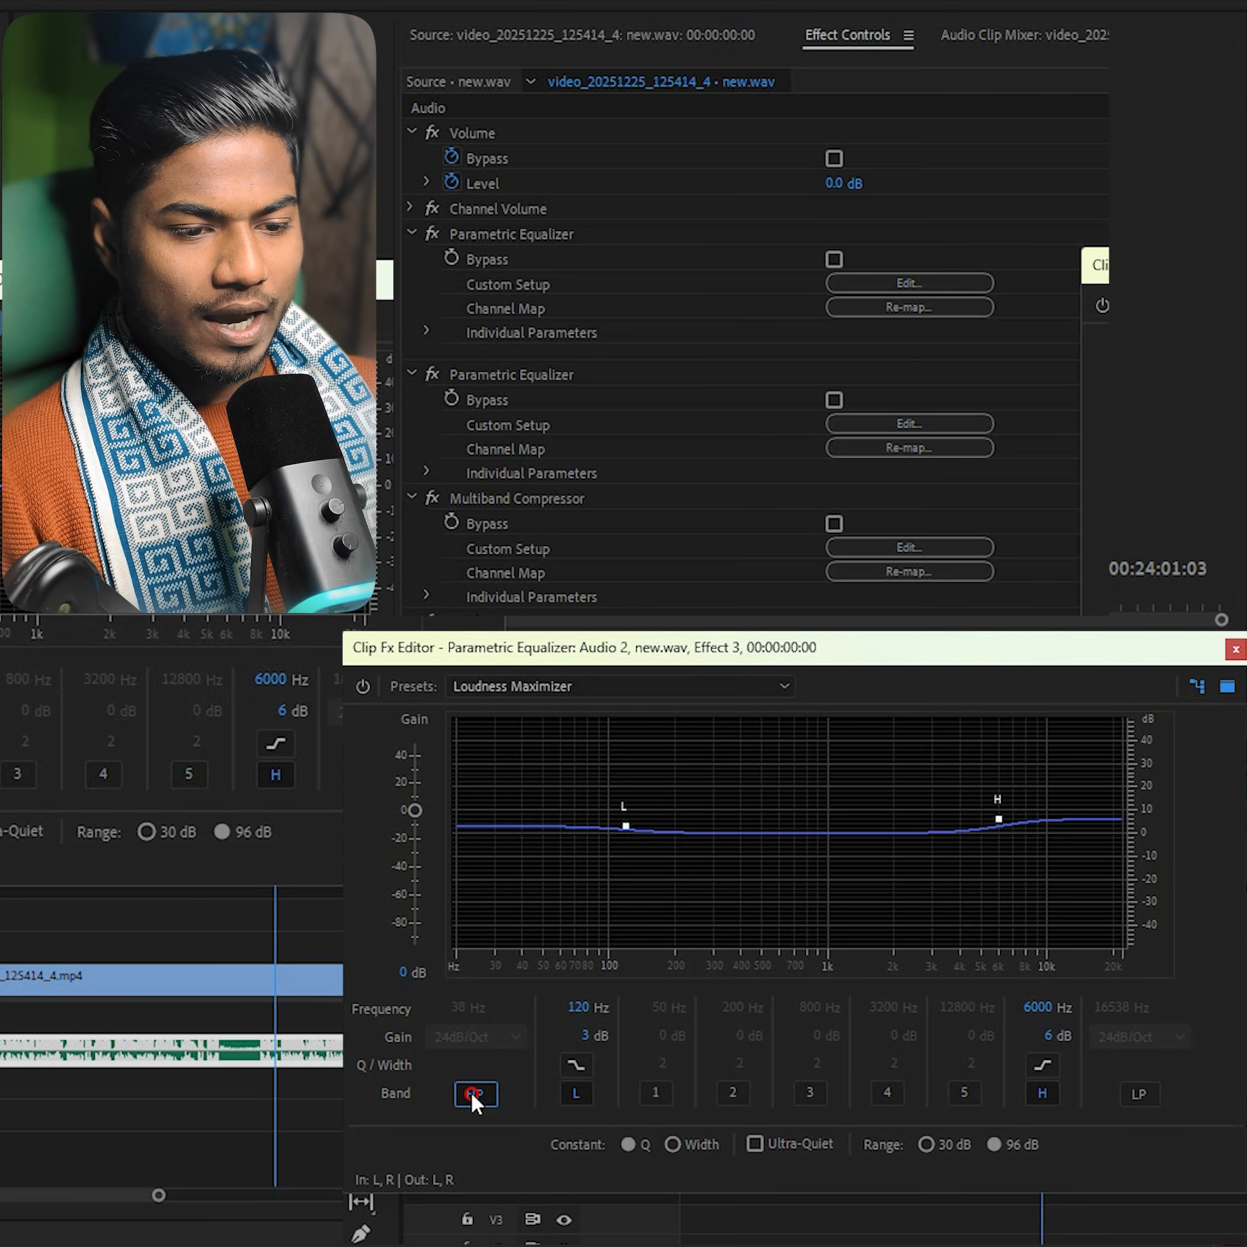
left_click(1141, 1100)
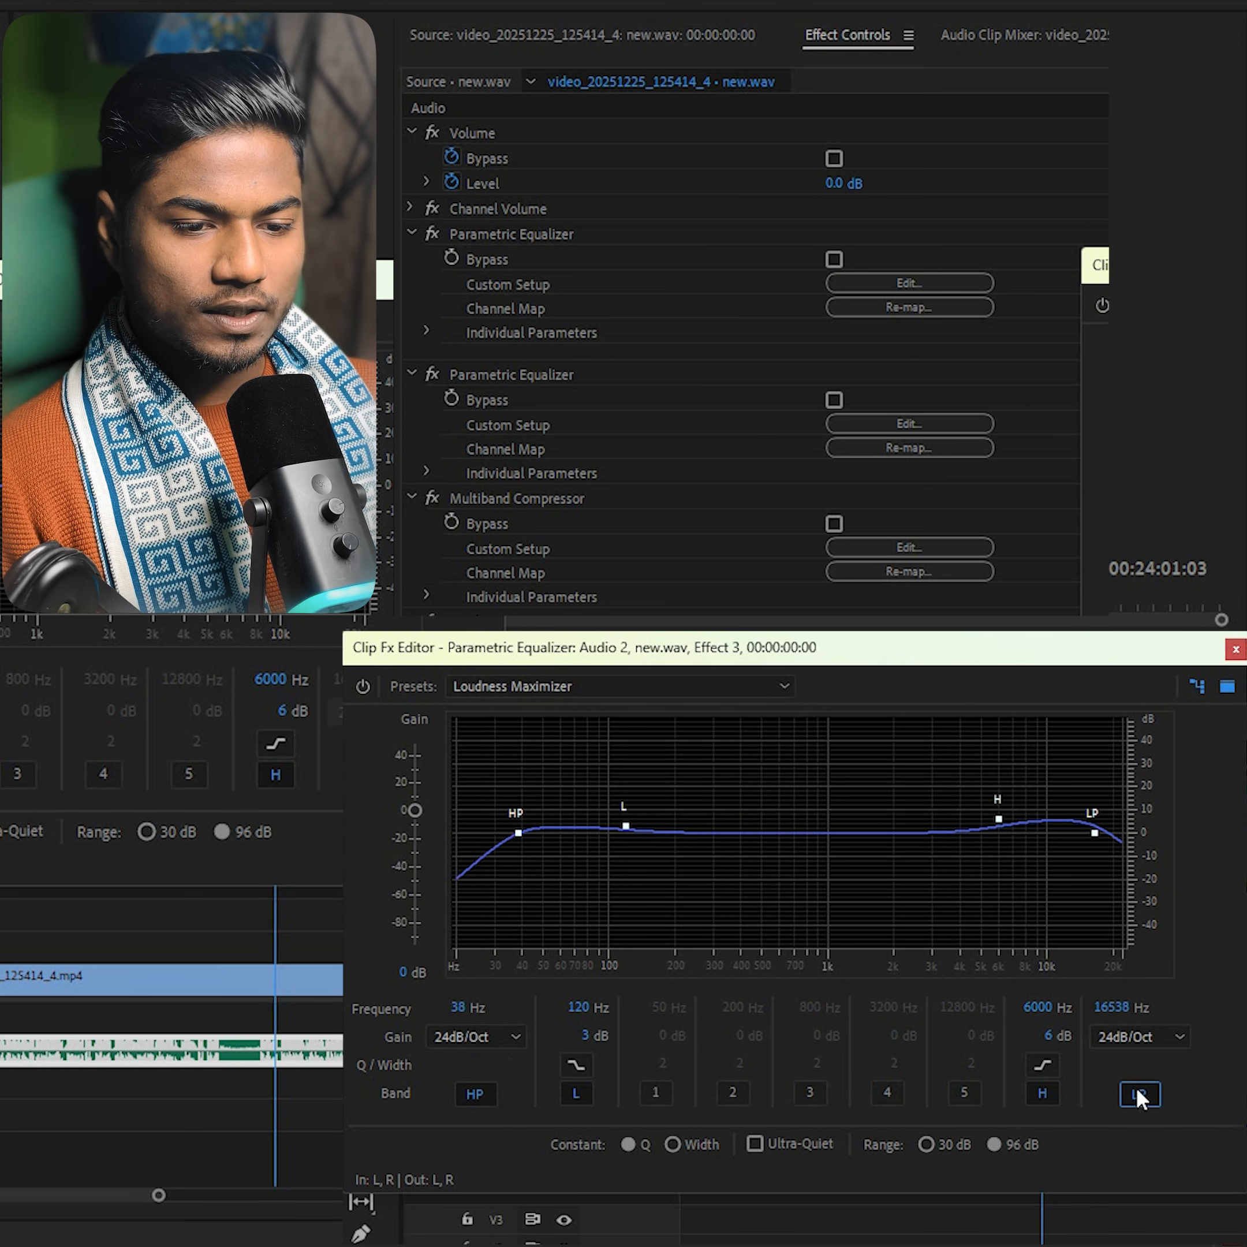
left_click(1131, 1037)
left_click(1139, 1218)
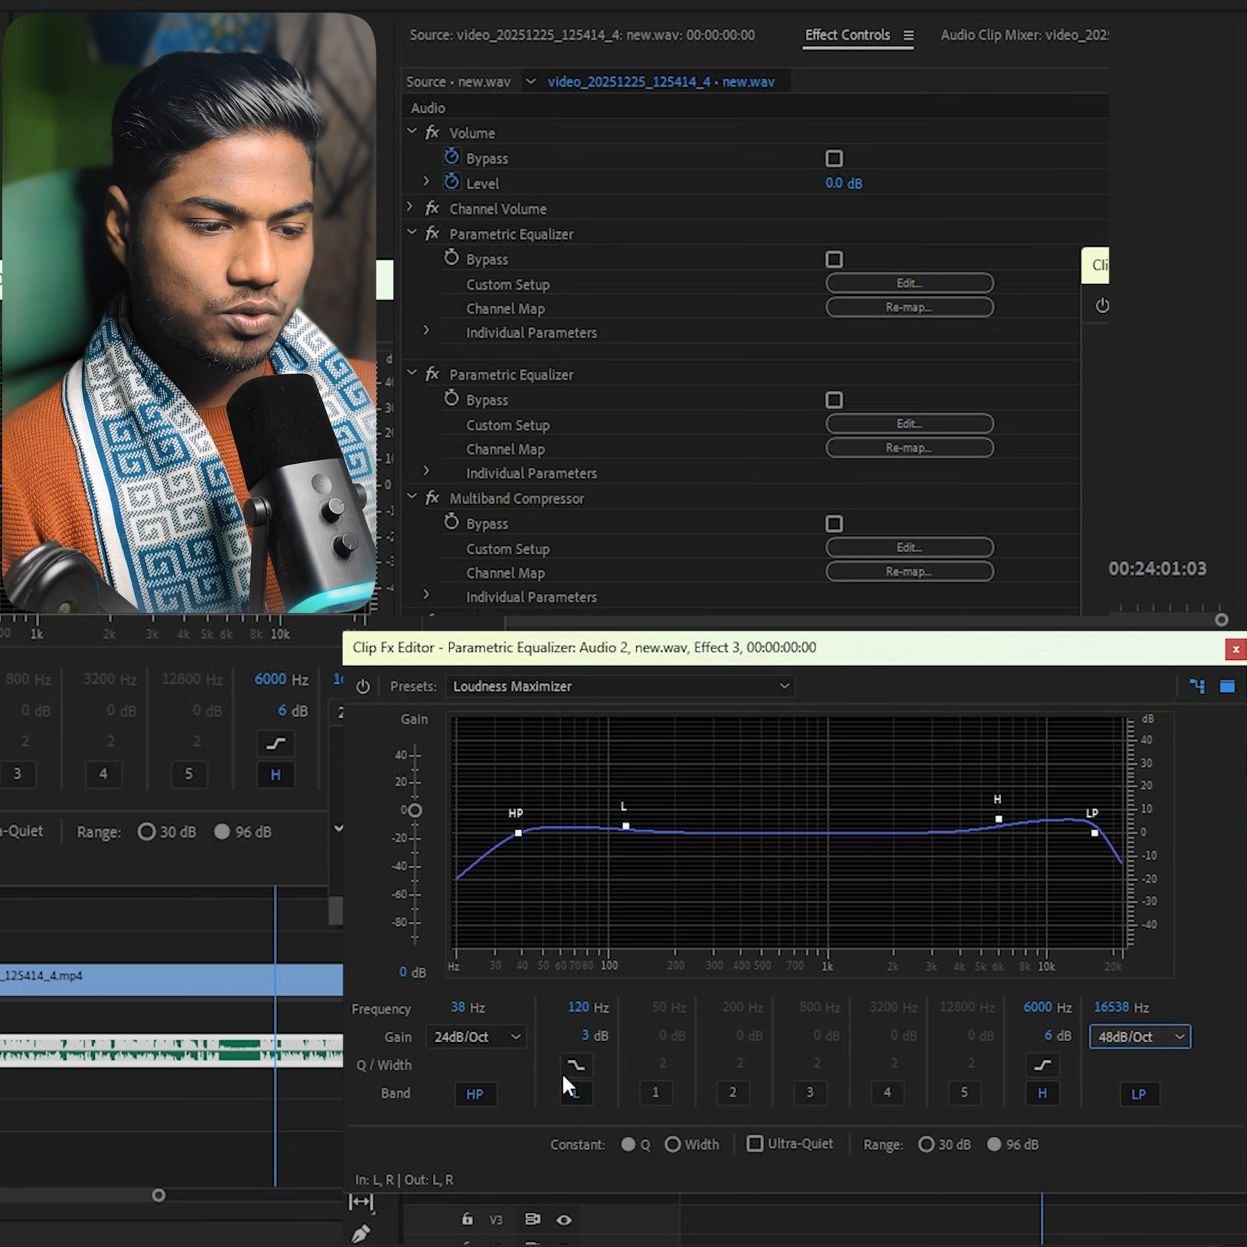
left_click(506, 1038)
left_click(465, 1213)
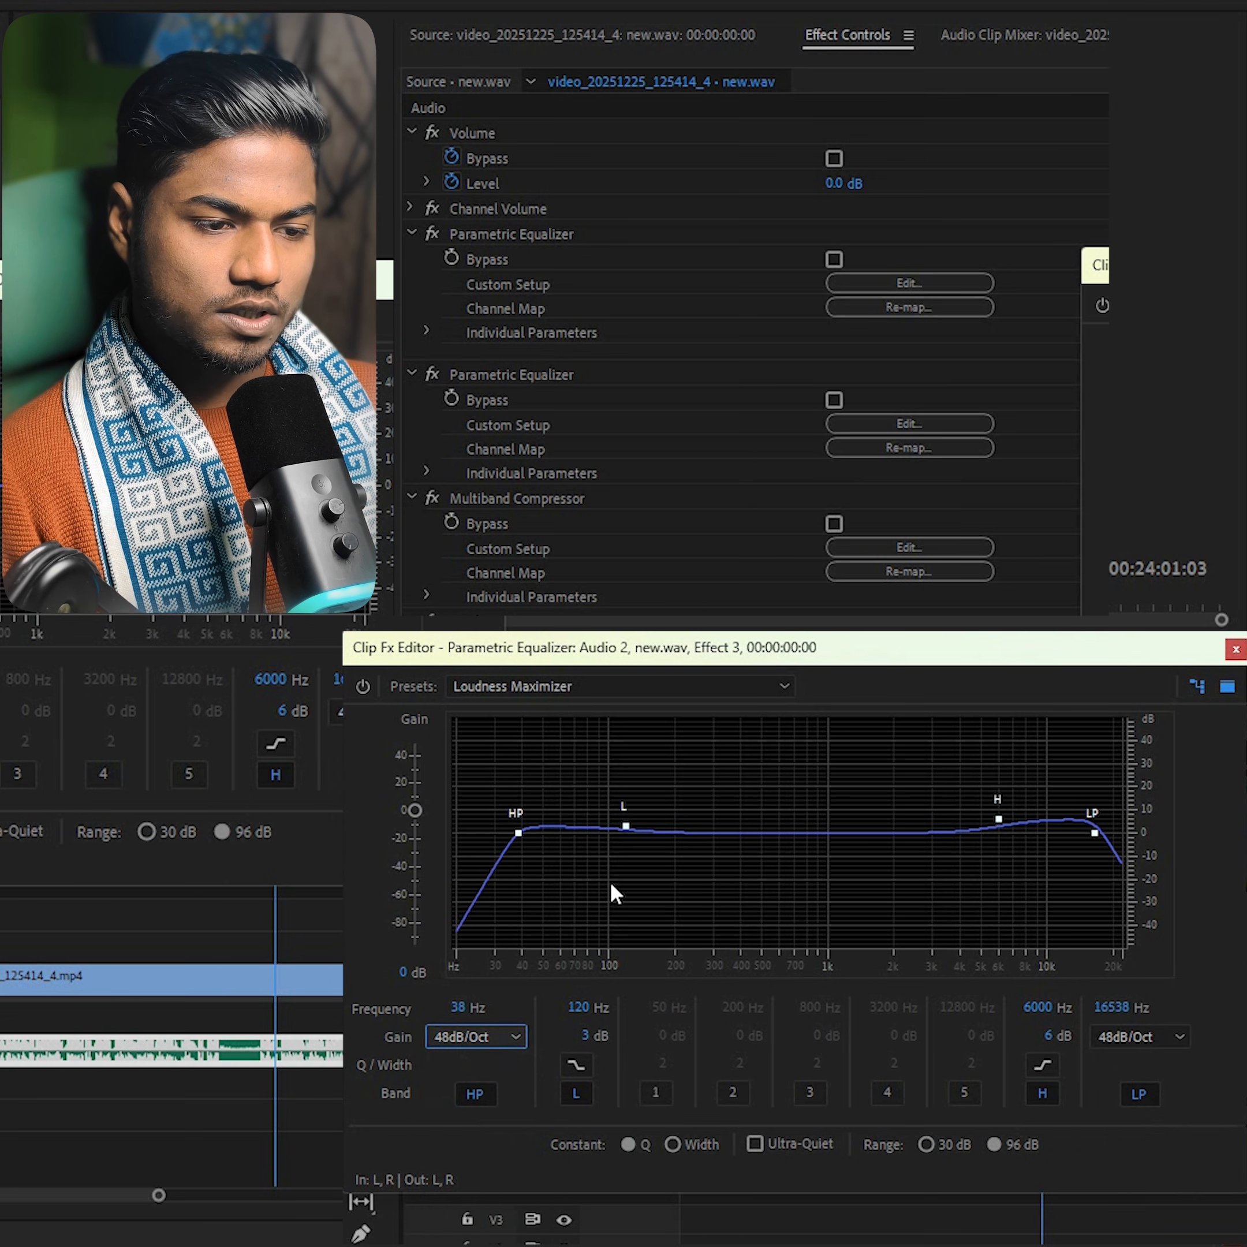
- Lower the equalizer's low-pass frequency to about 14700 Hz and close its effect editor
left_click(1096, 833)
left_click_drag(1096, 834, 1084, 834)
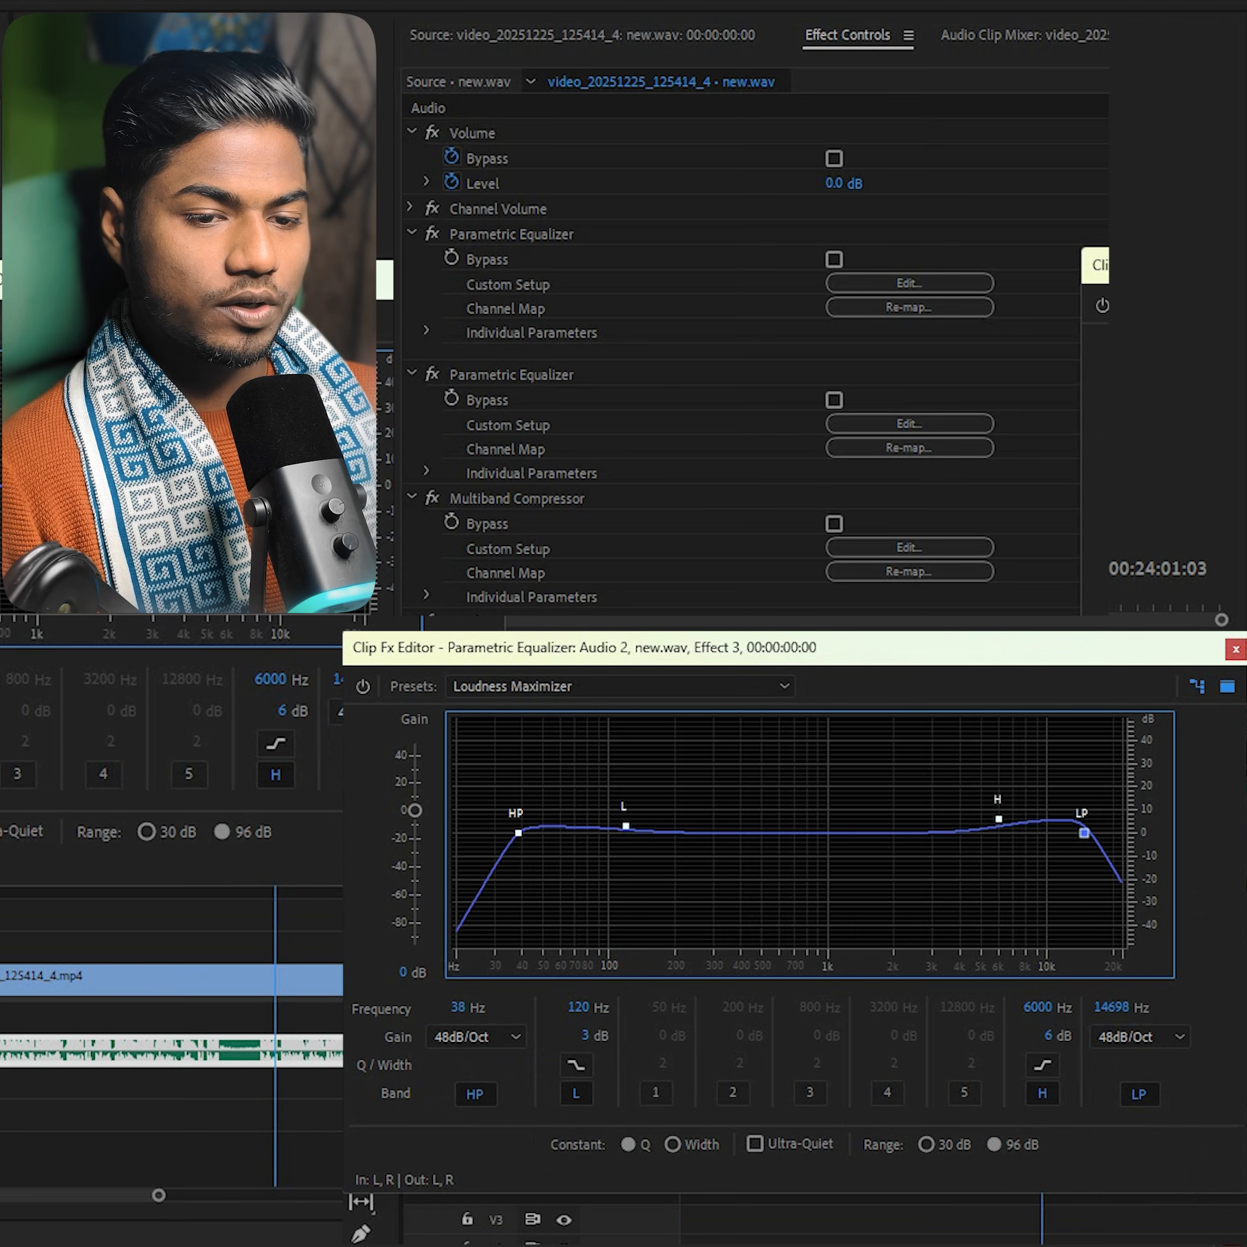
left_click(1237, 651)
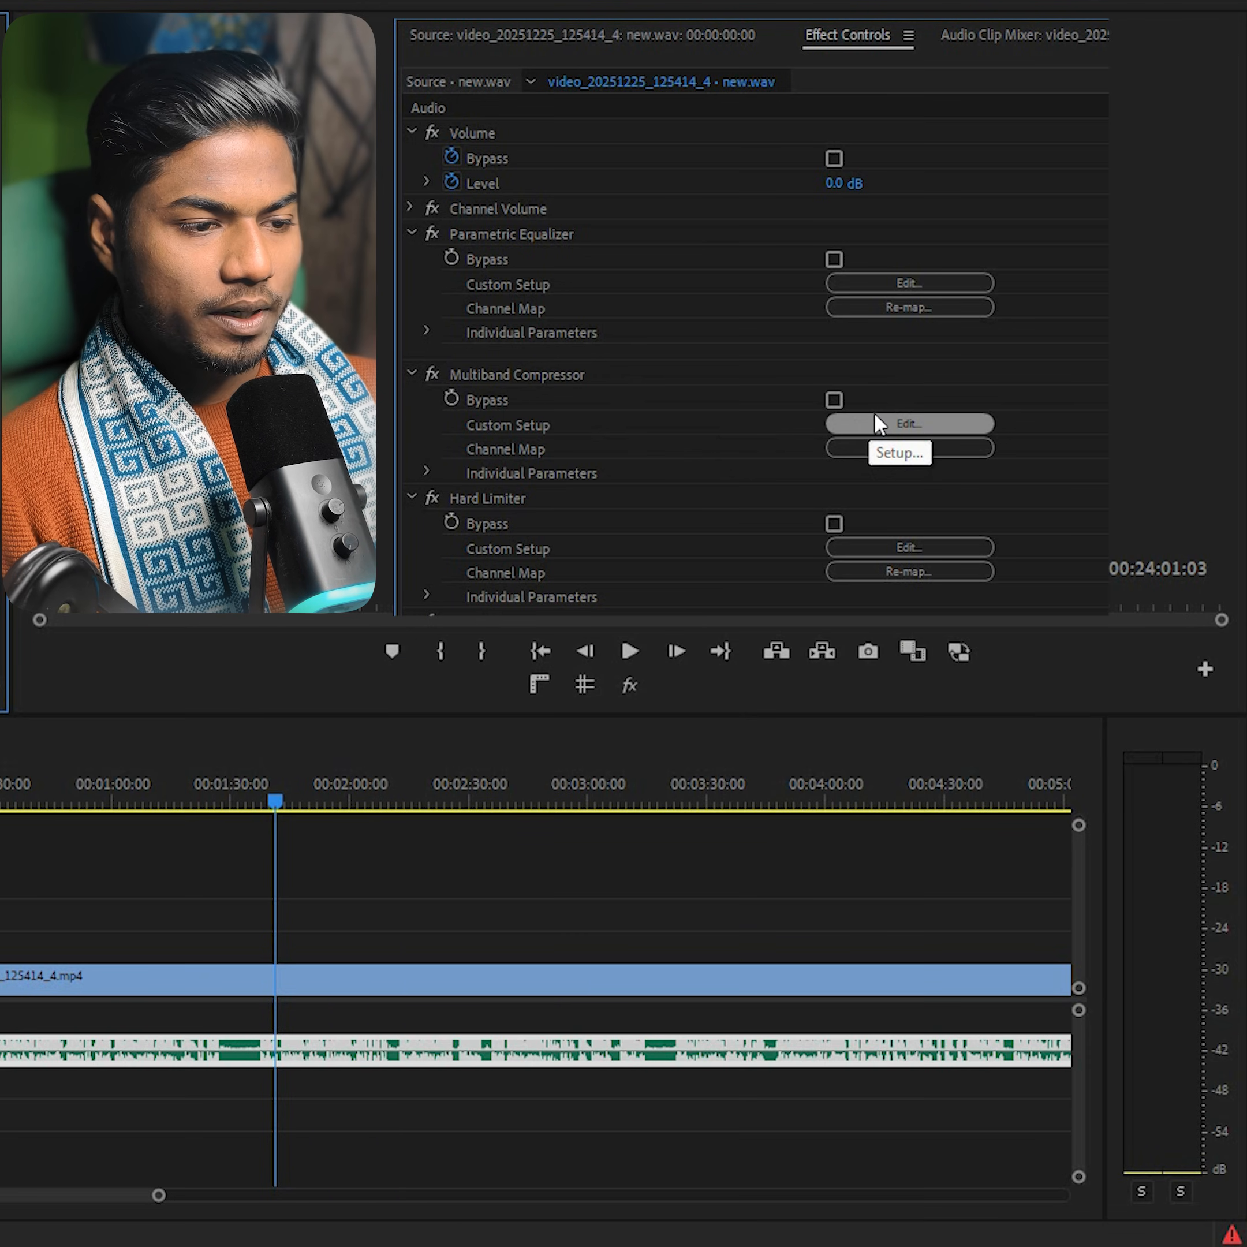
- Load the Broadcast preset in the clip's Multiband Compressor and close its effect editor
left_click(876, 423)
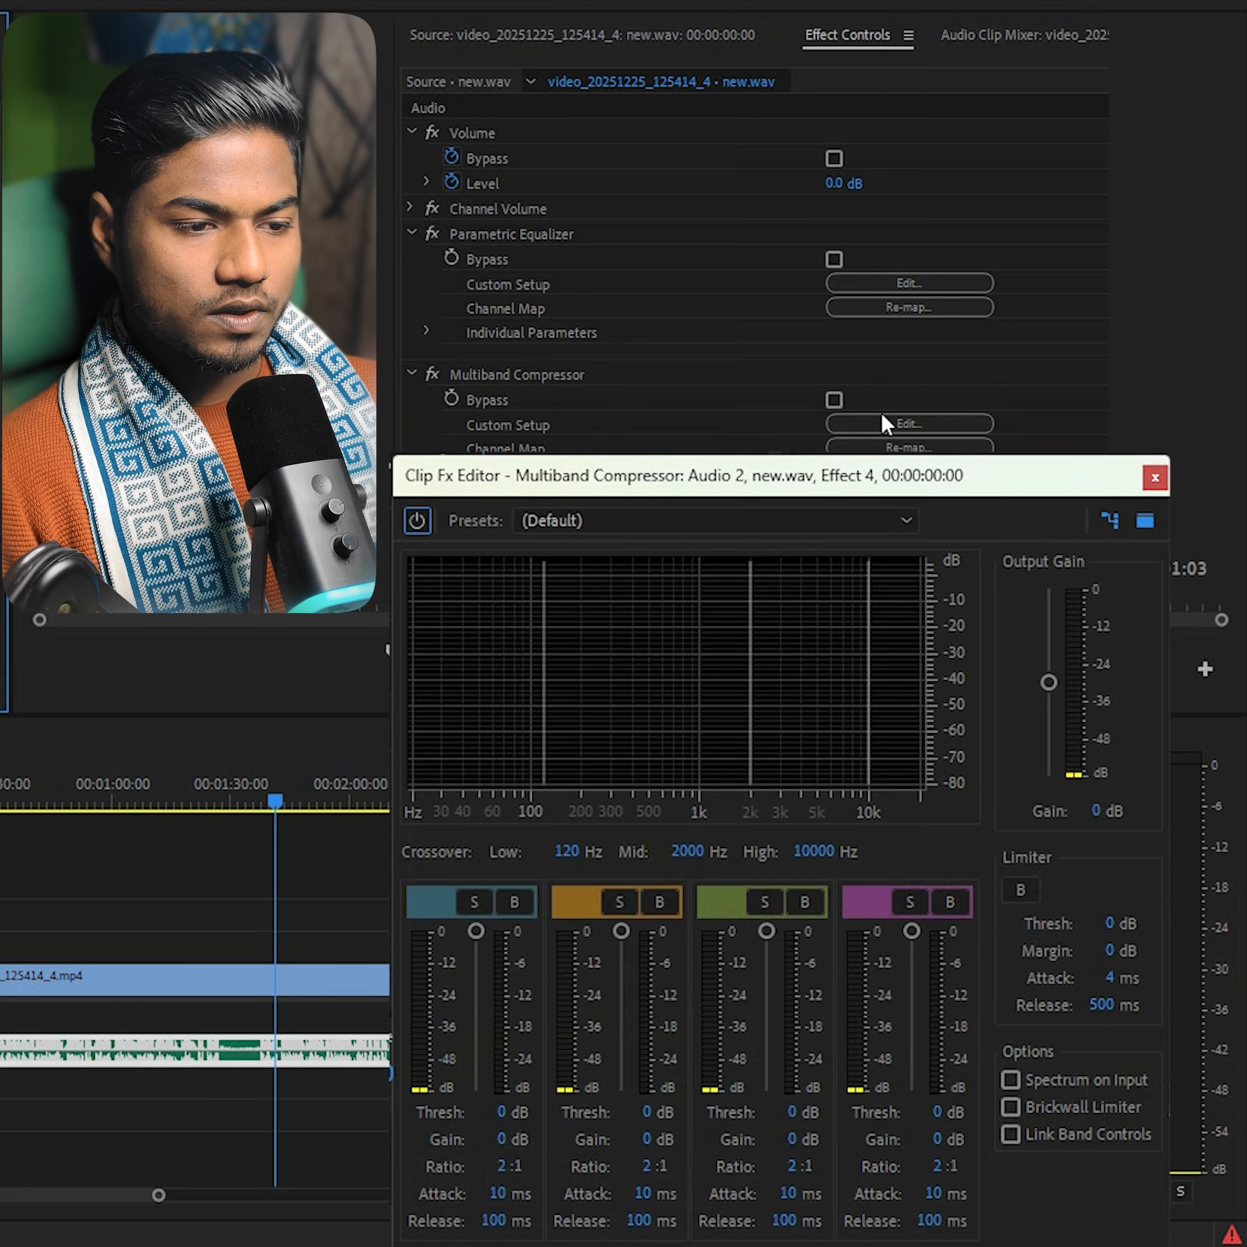
left_click(612, 518)
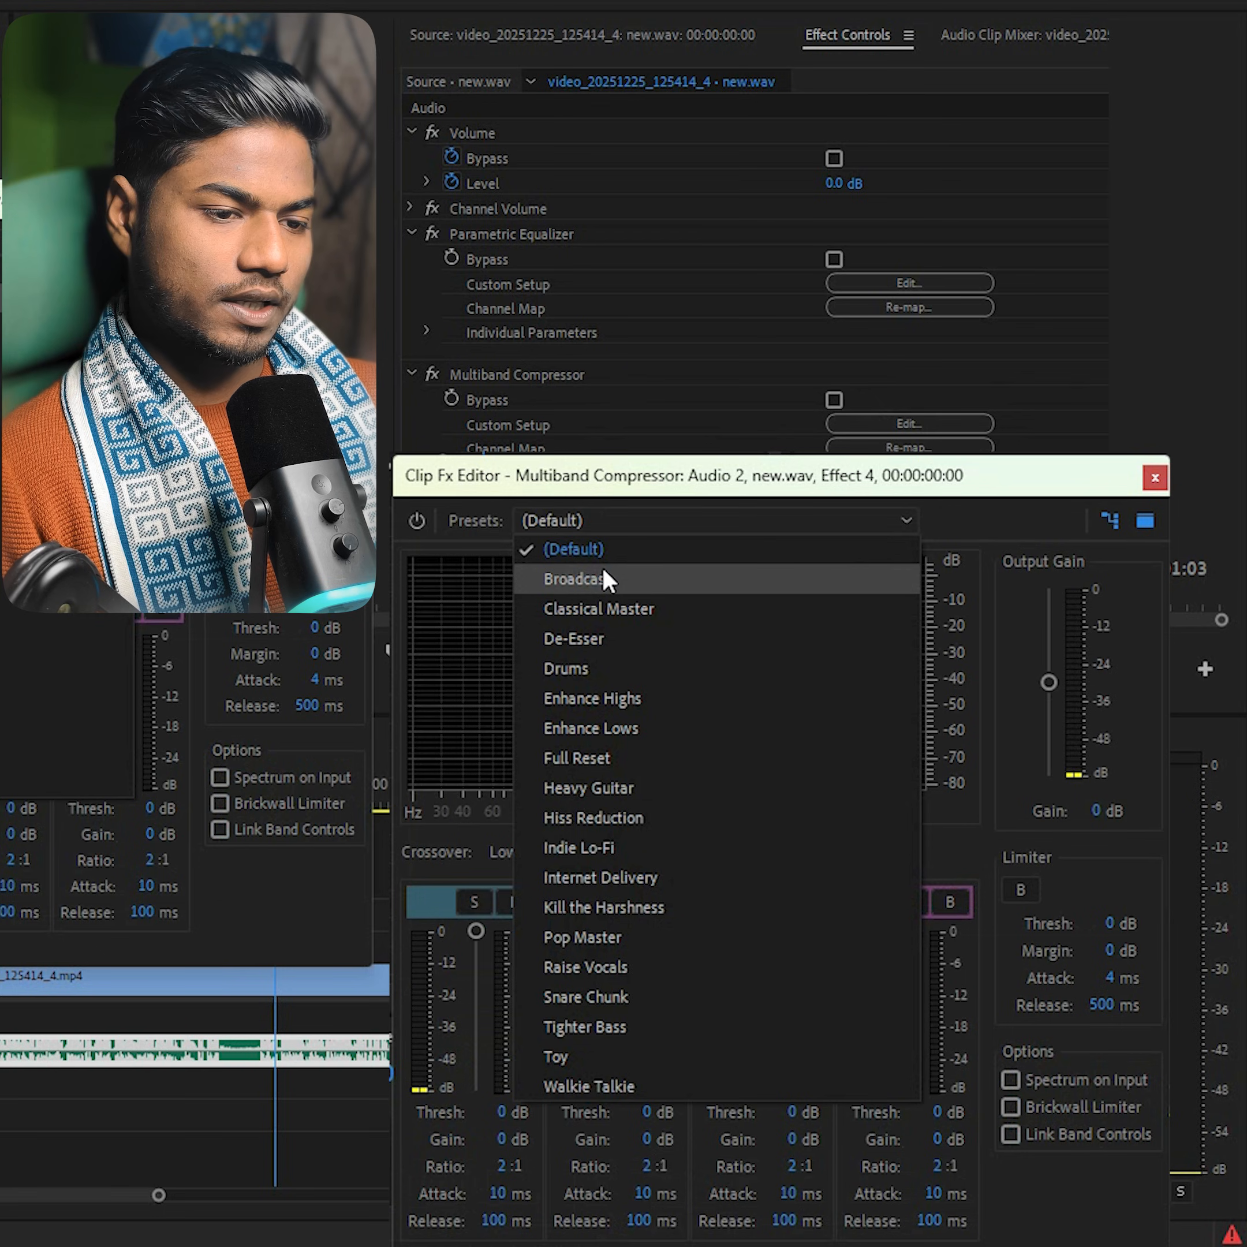
left_click(604, 579)
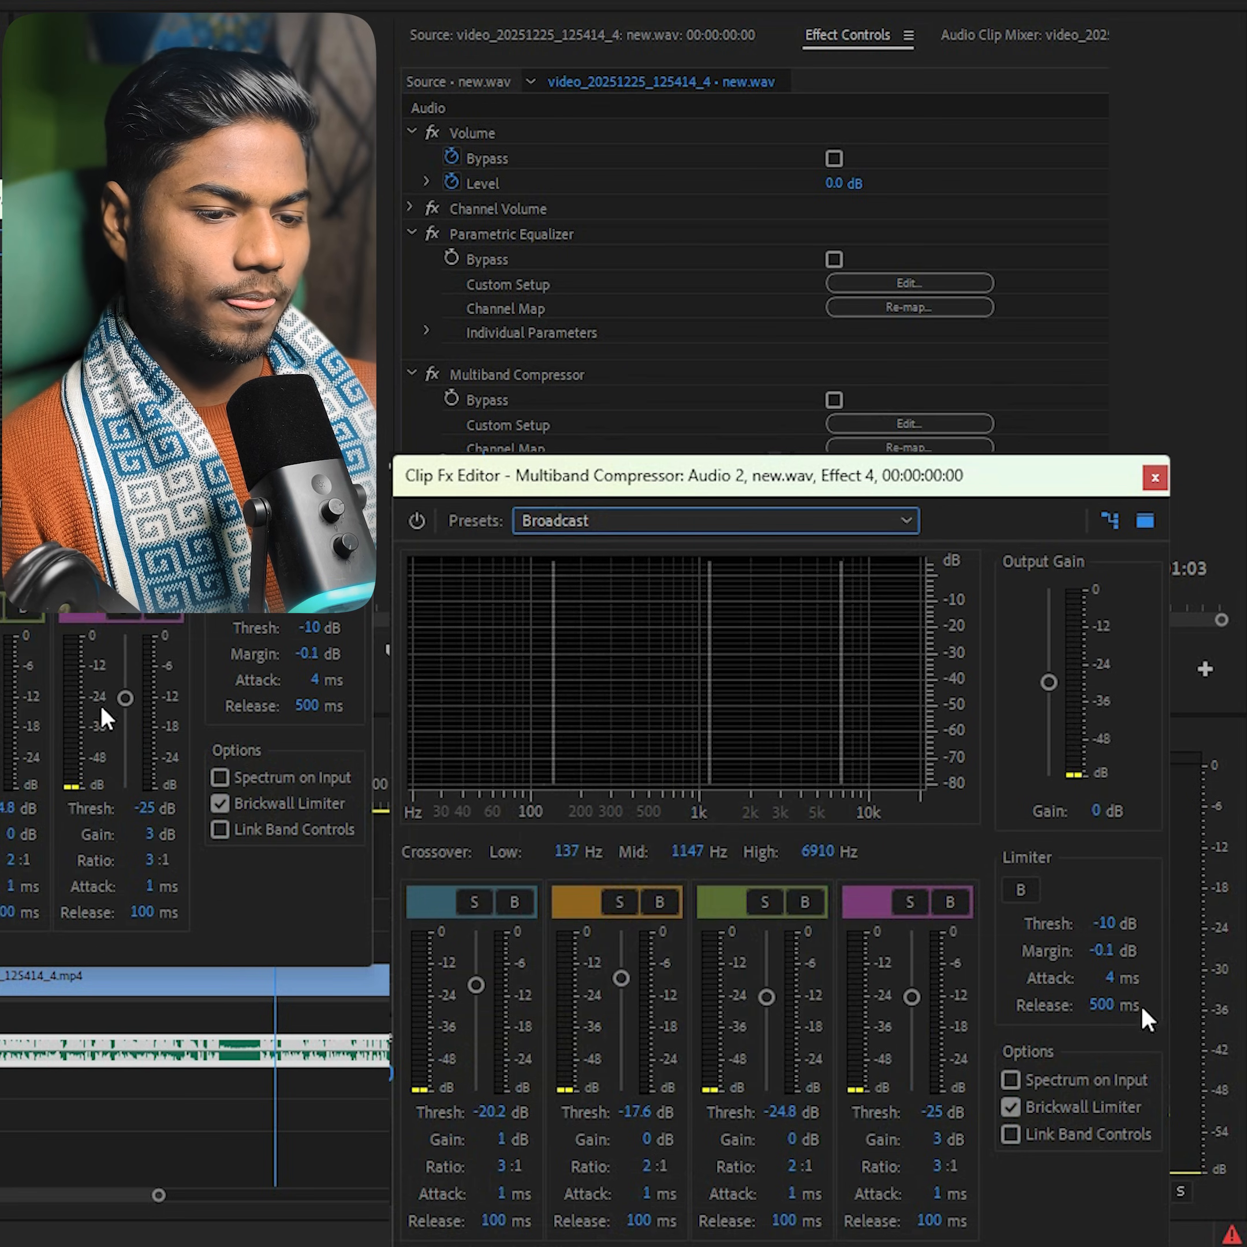
left_click(1155, 478)
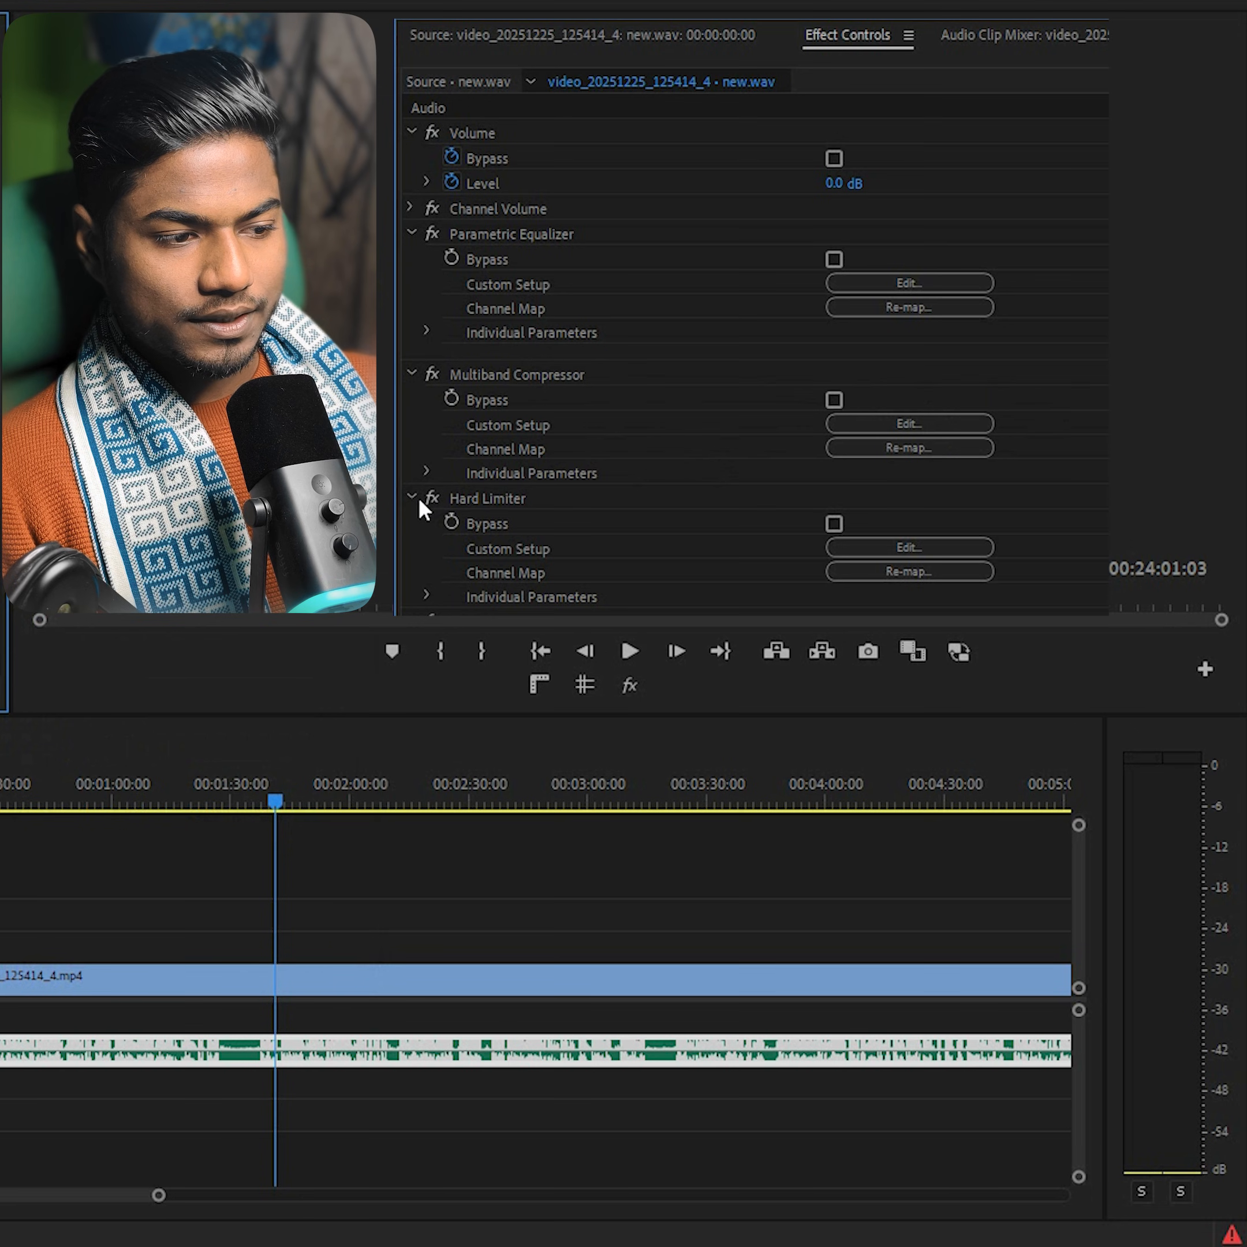
- Load the Limit to -6dB preset in the clip's Hard Limiter and close its effect editor
left_click(871, 541)
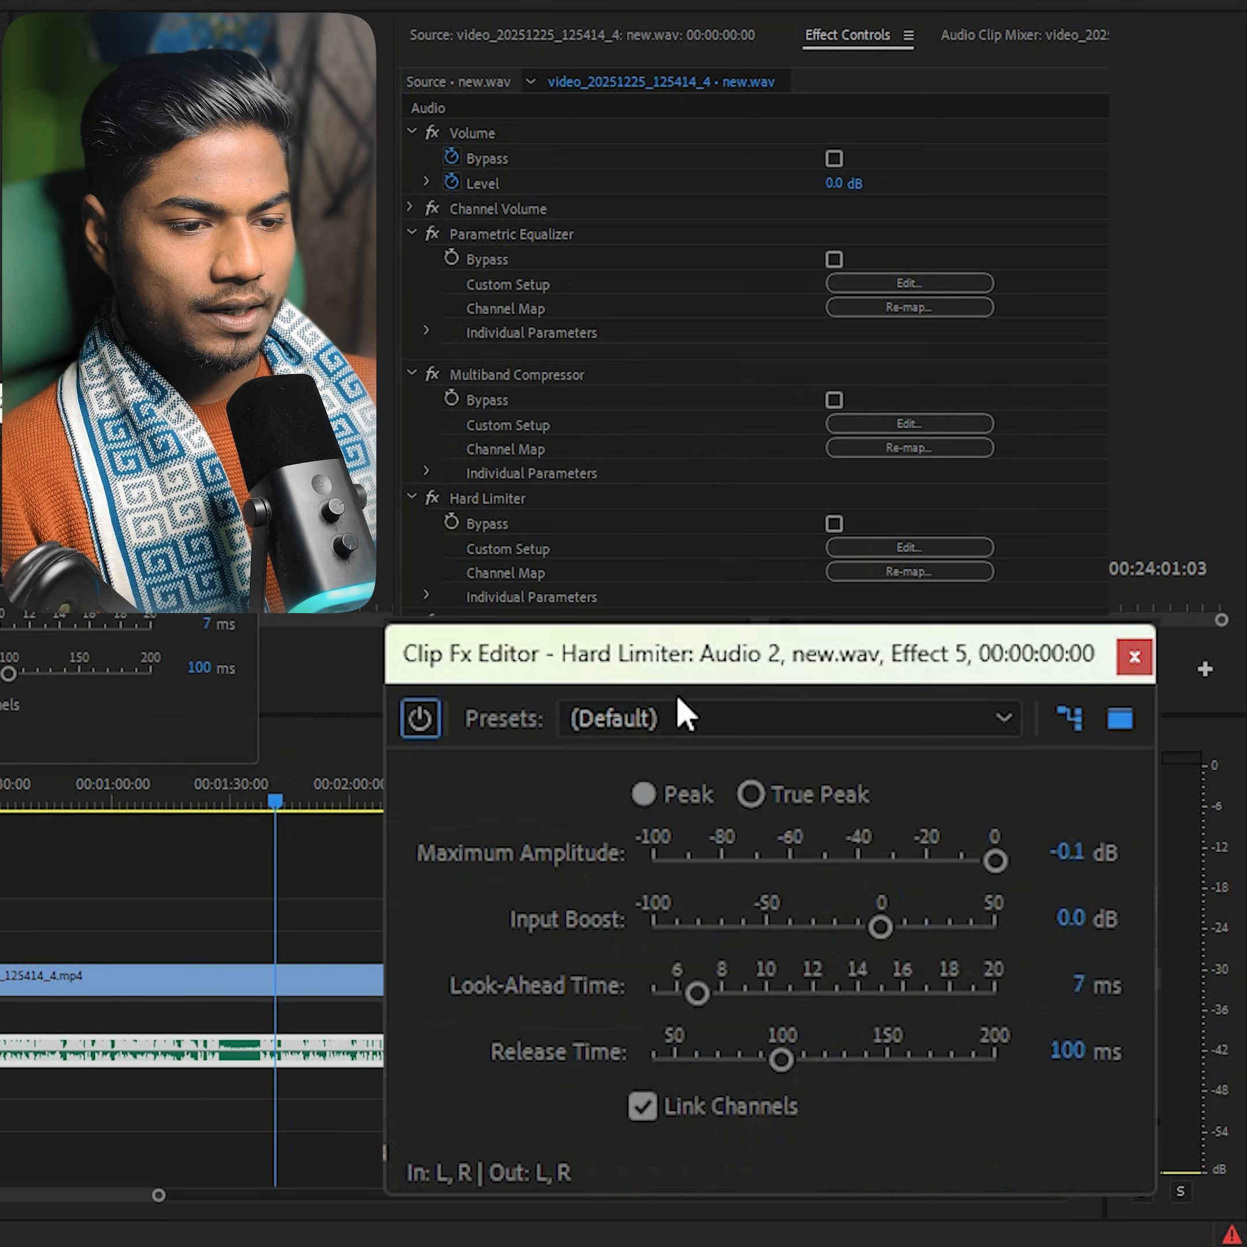
left_click(678, 716)
left_click(786, 1033)
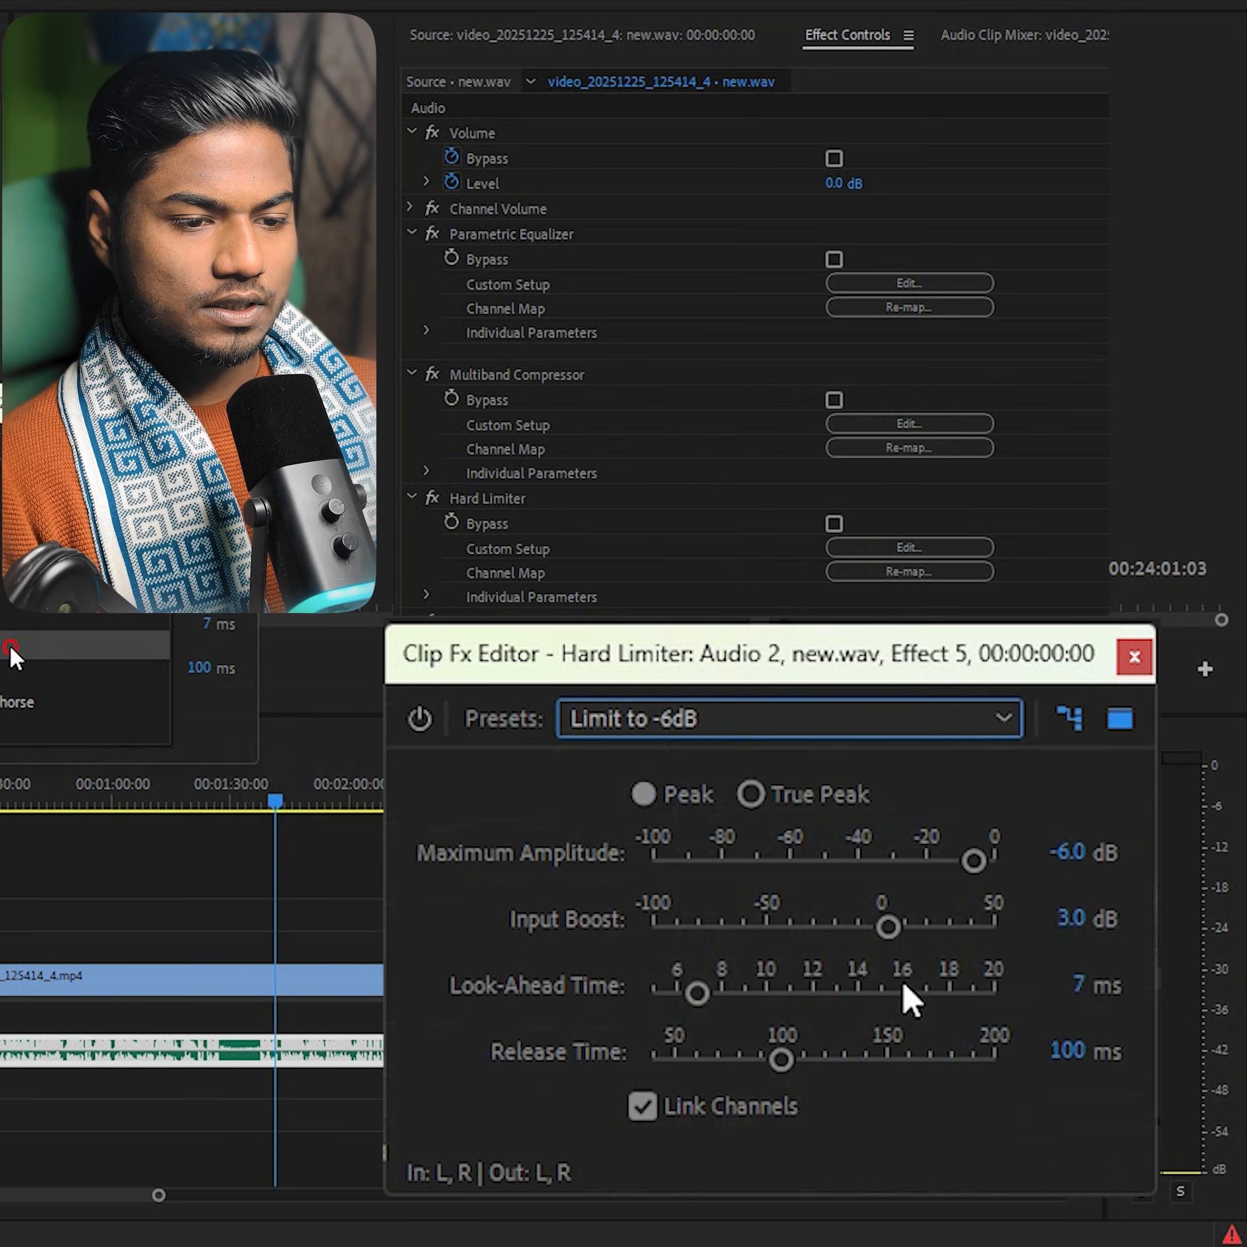
left_click(1136, 656)
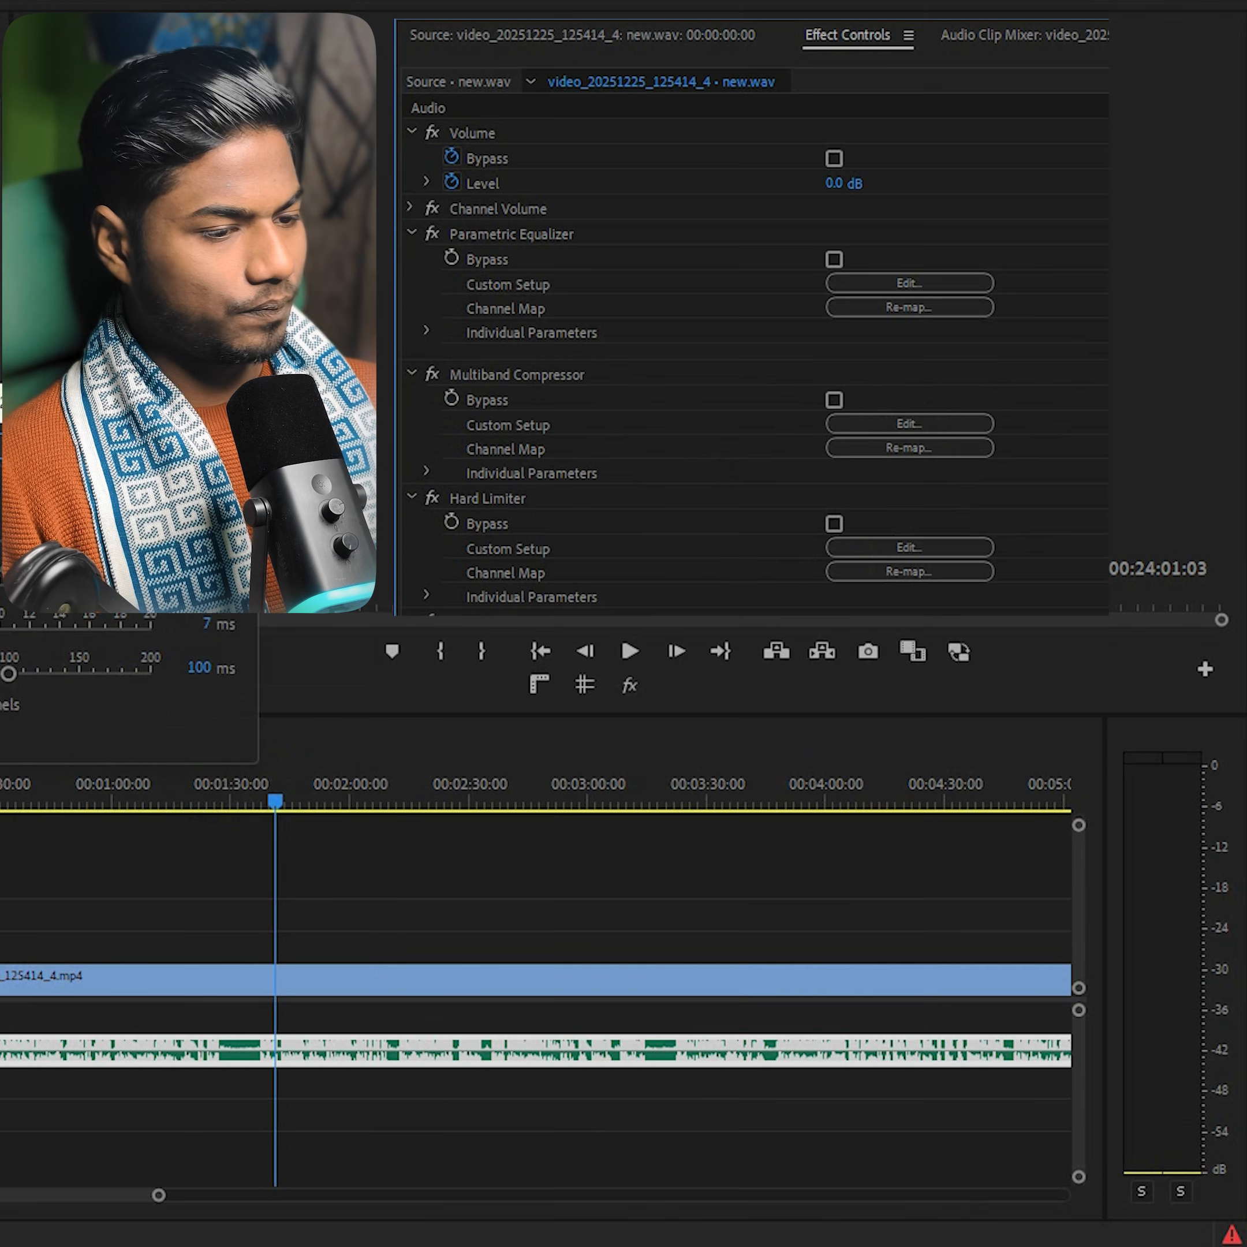
- Set the clip's DeNoise amount to 15% and choose the processing focus whose curve dips in the middle
scroll(672, 430, "down", 3)
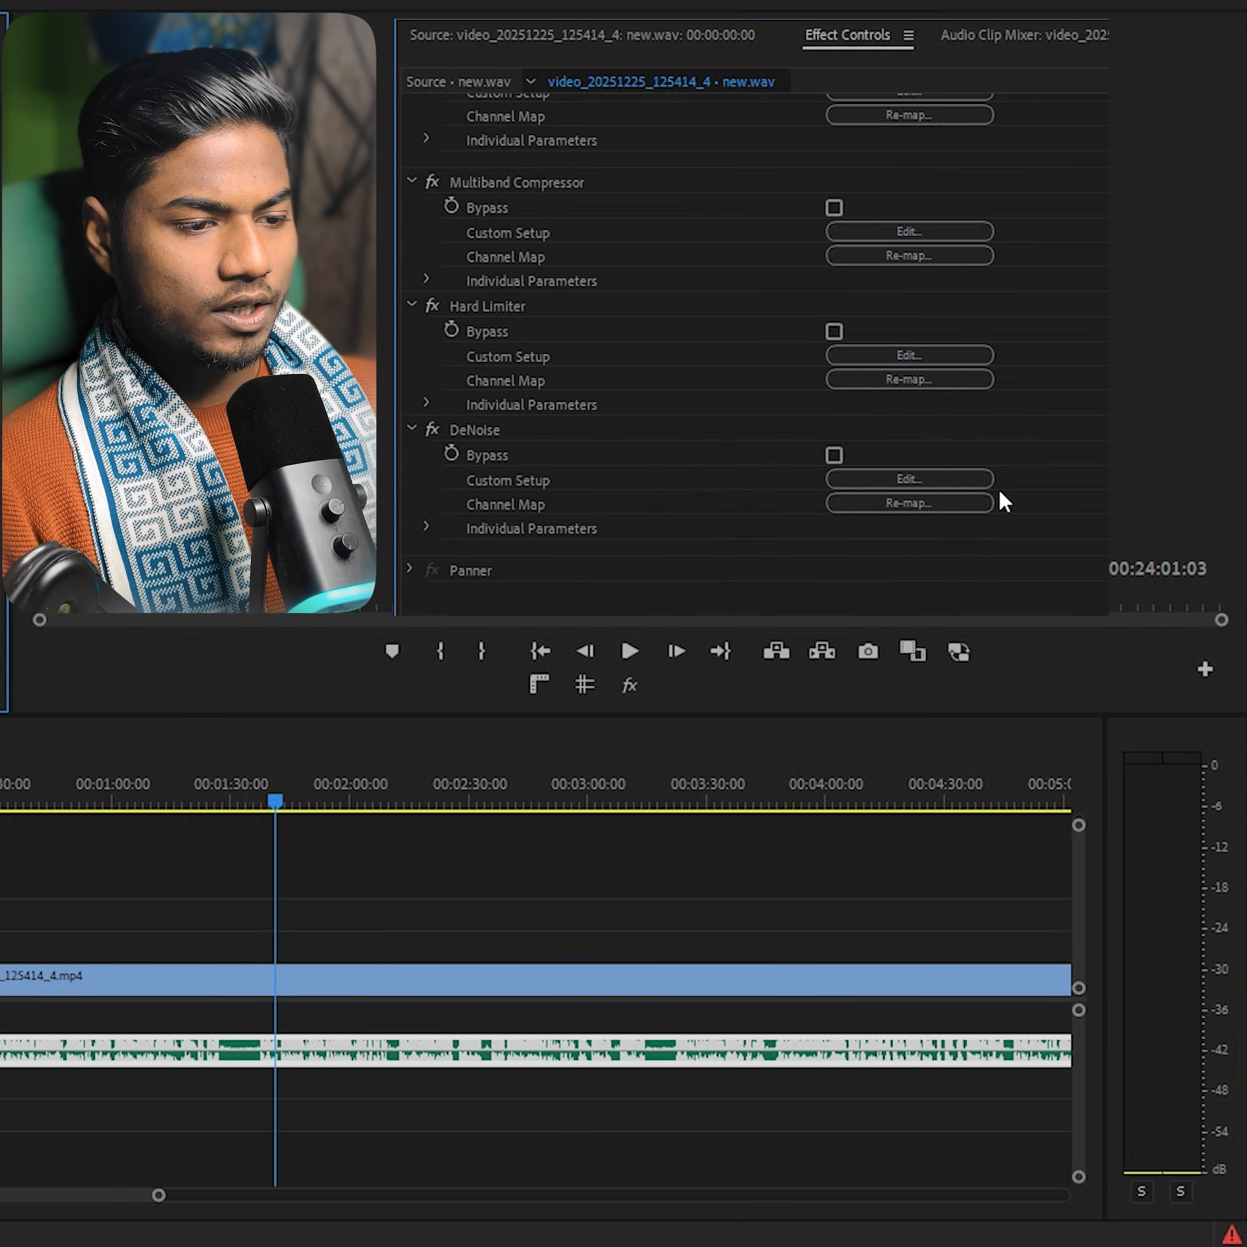
left_click(948, 482)
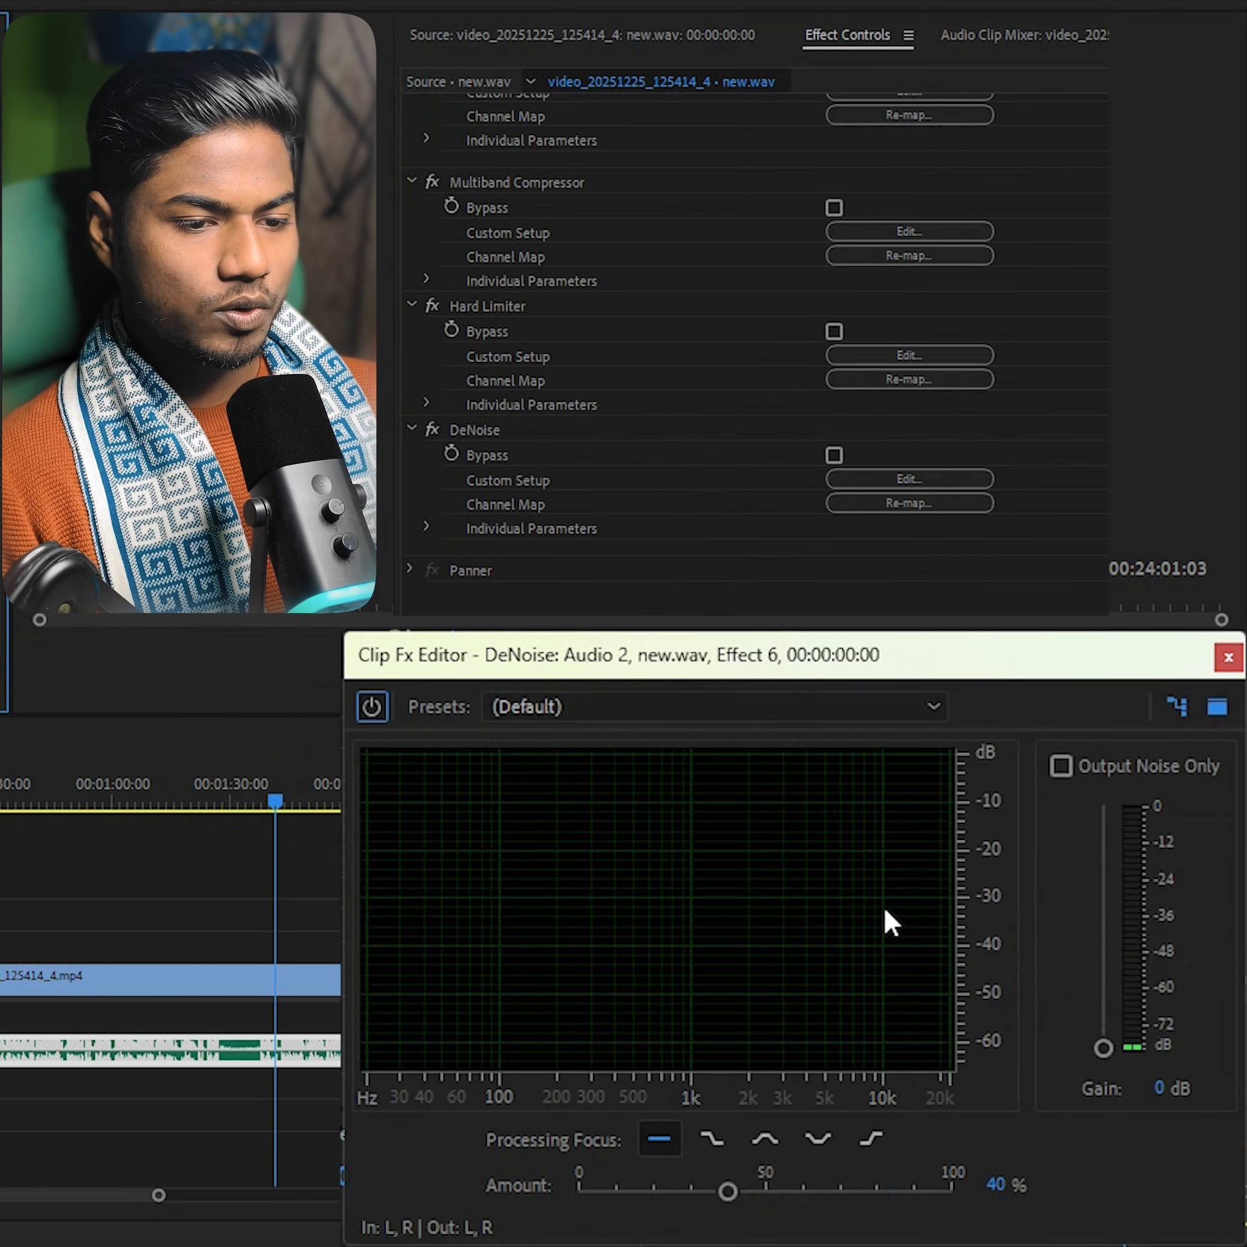
left_click(996, 1189)
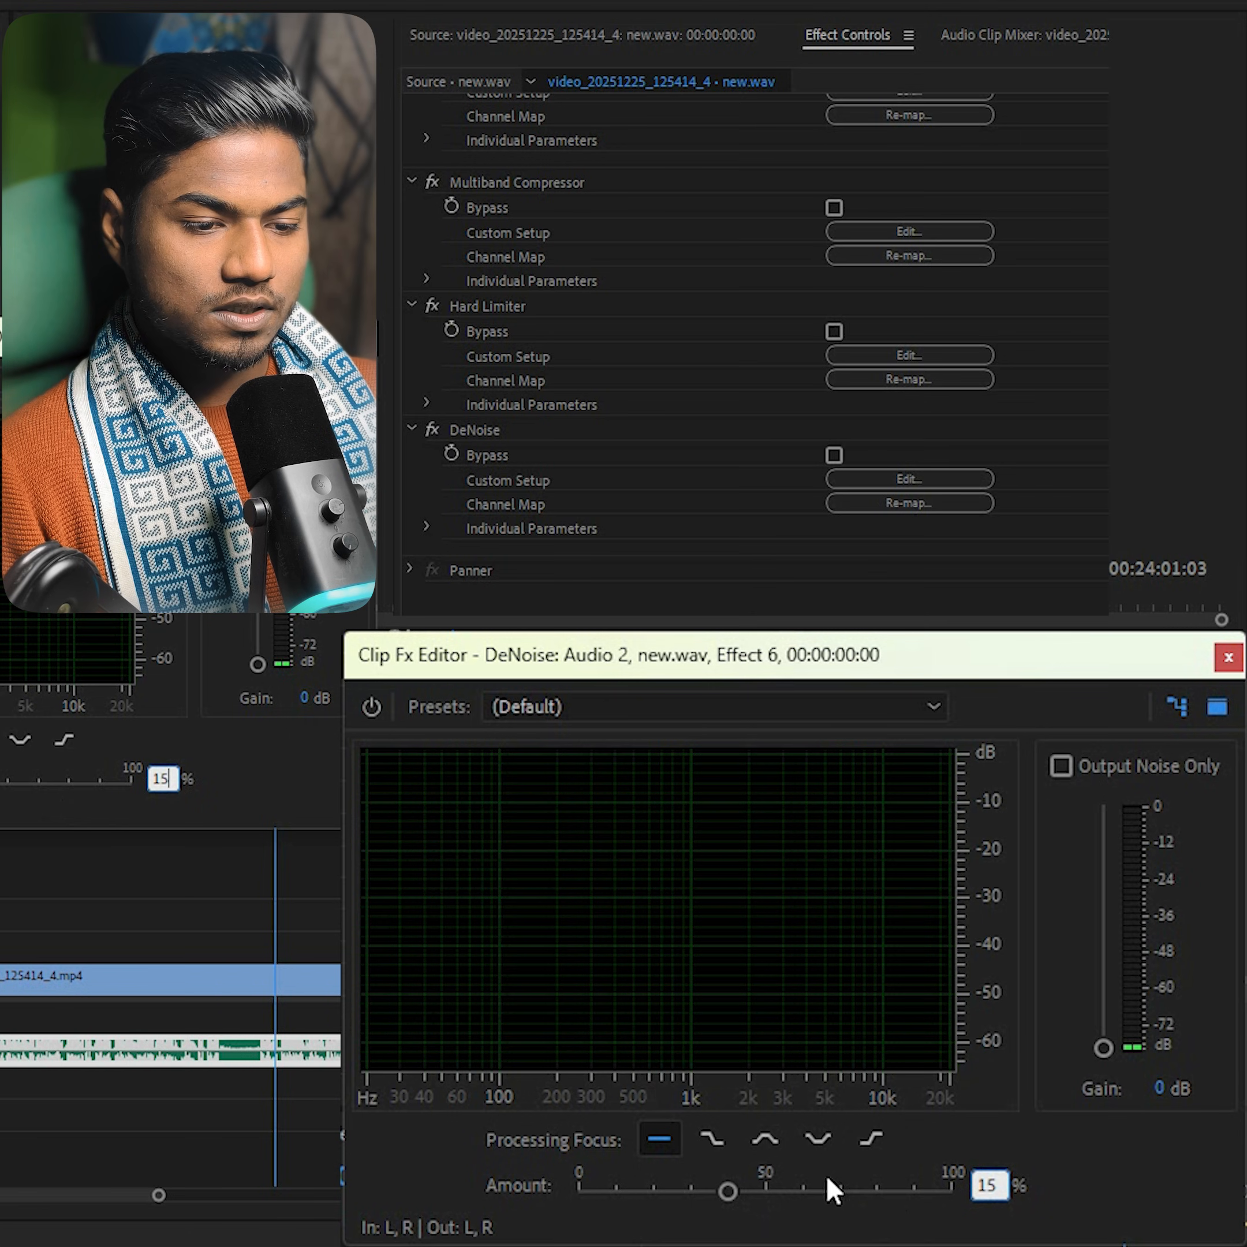
left_click(820, 1138)
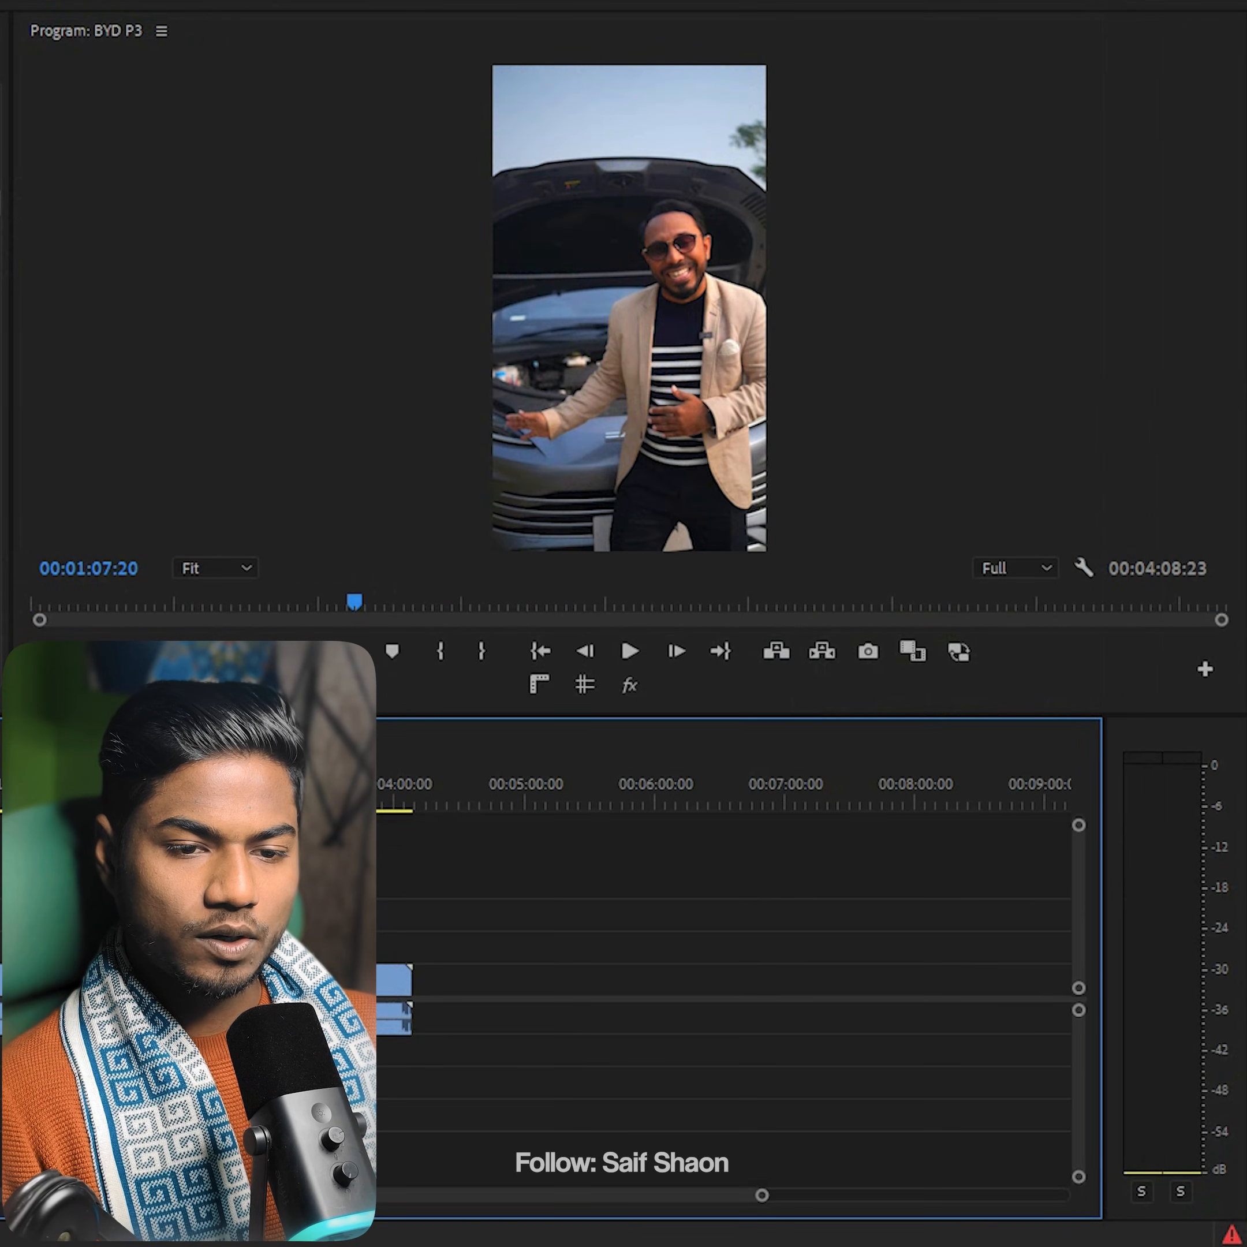
- Play a short part of the BYD P3 sequence from 00:01:07:20 and open its export settings
key("space")
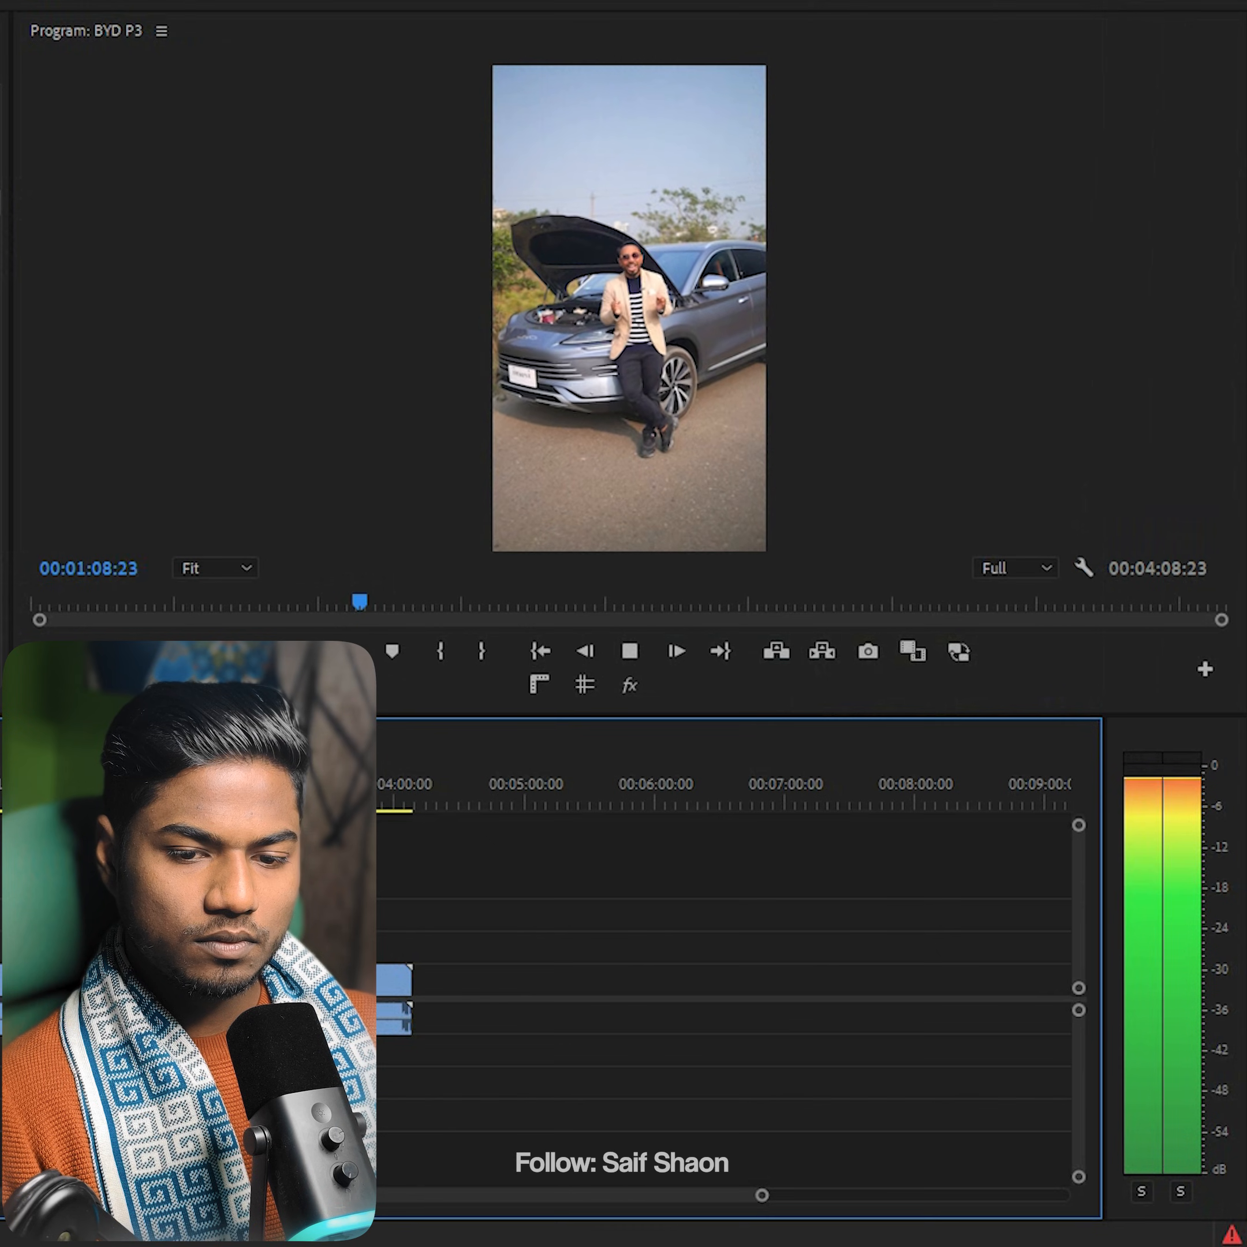
key("space")
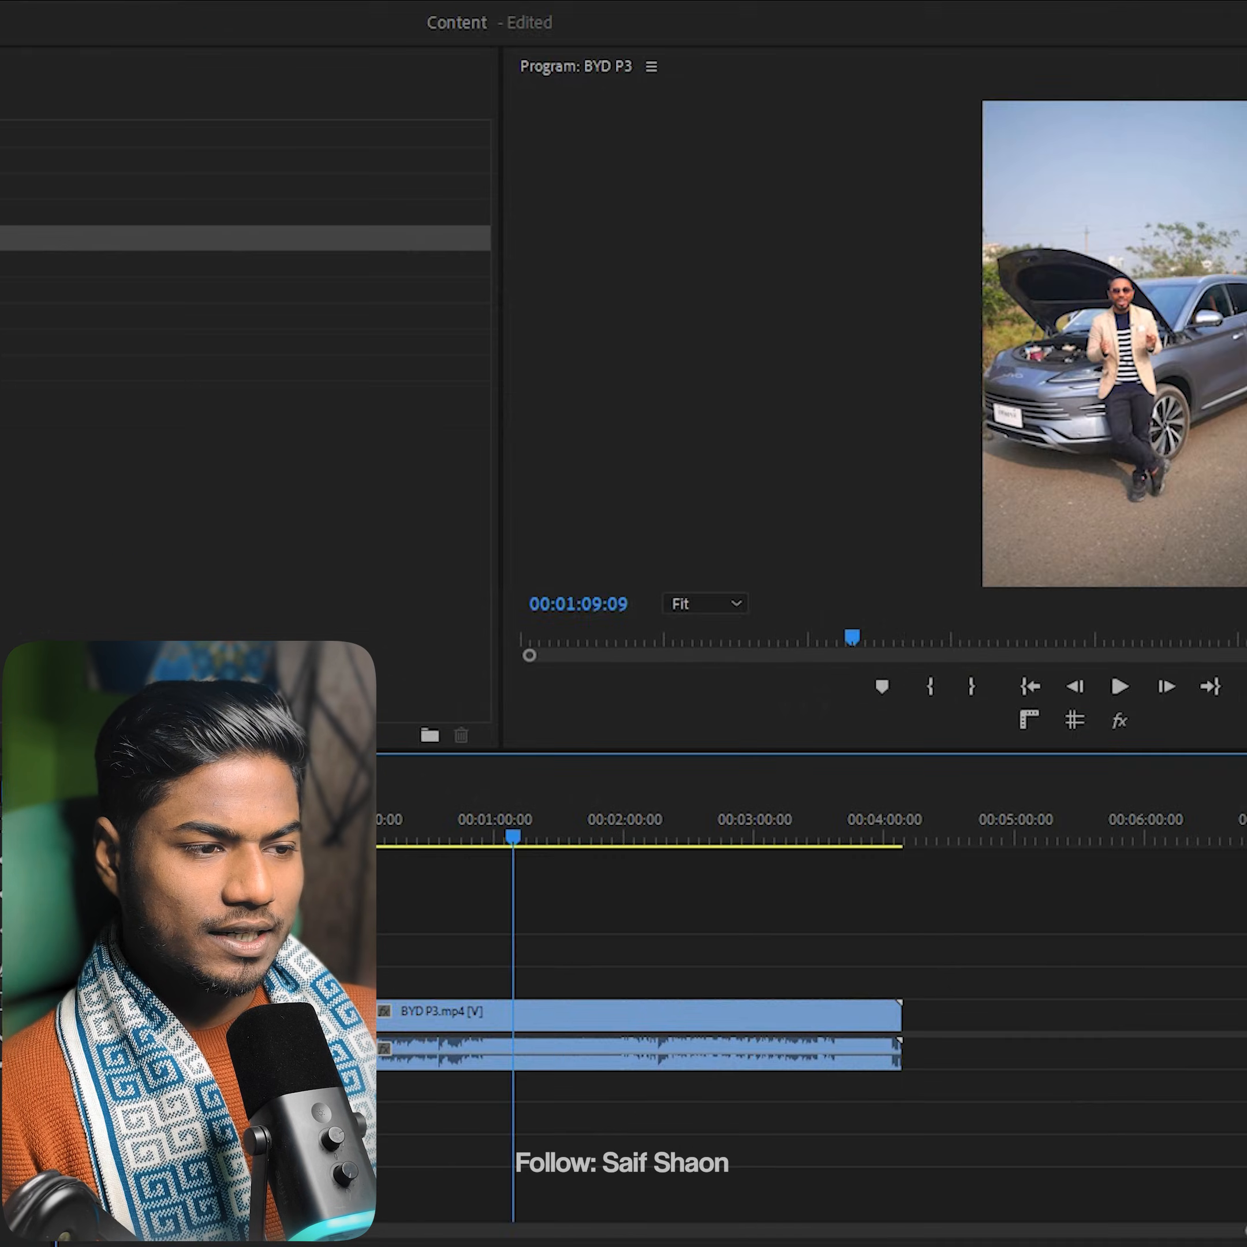
left_click(269, 85)
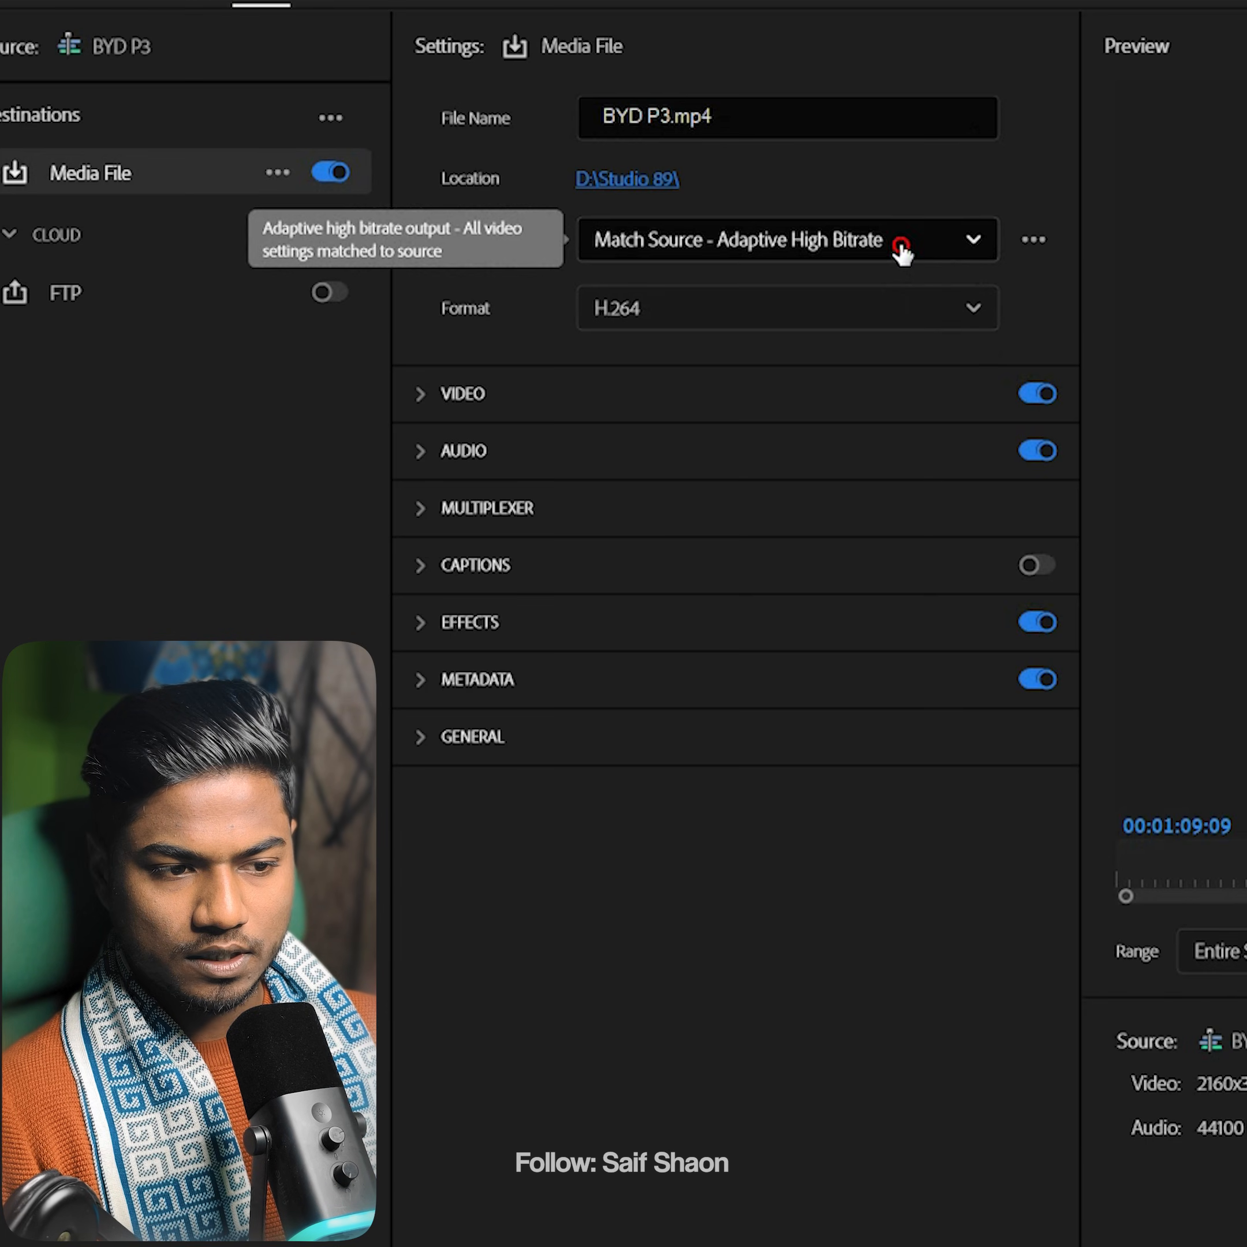
left_click(902, 254)
scroll(774, 783, "down", 3)
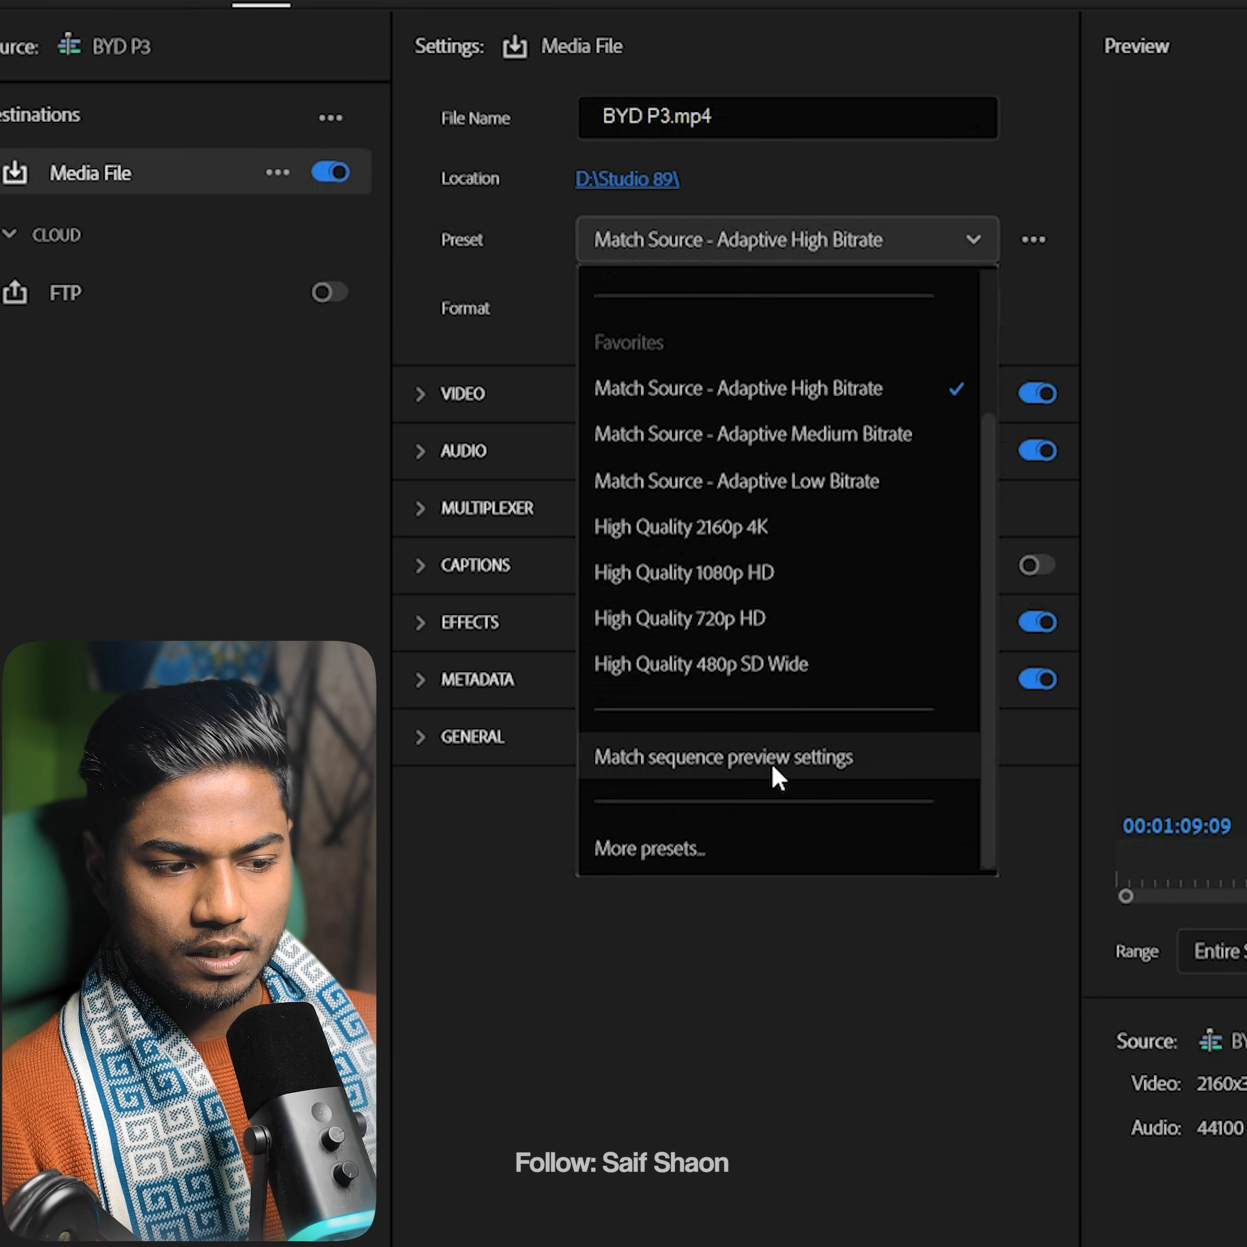
left_click(550, 534)
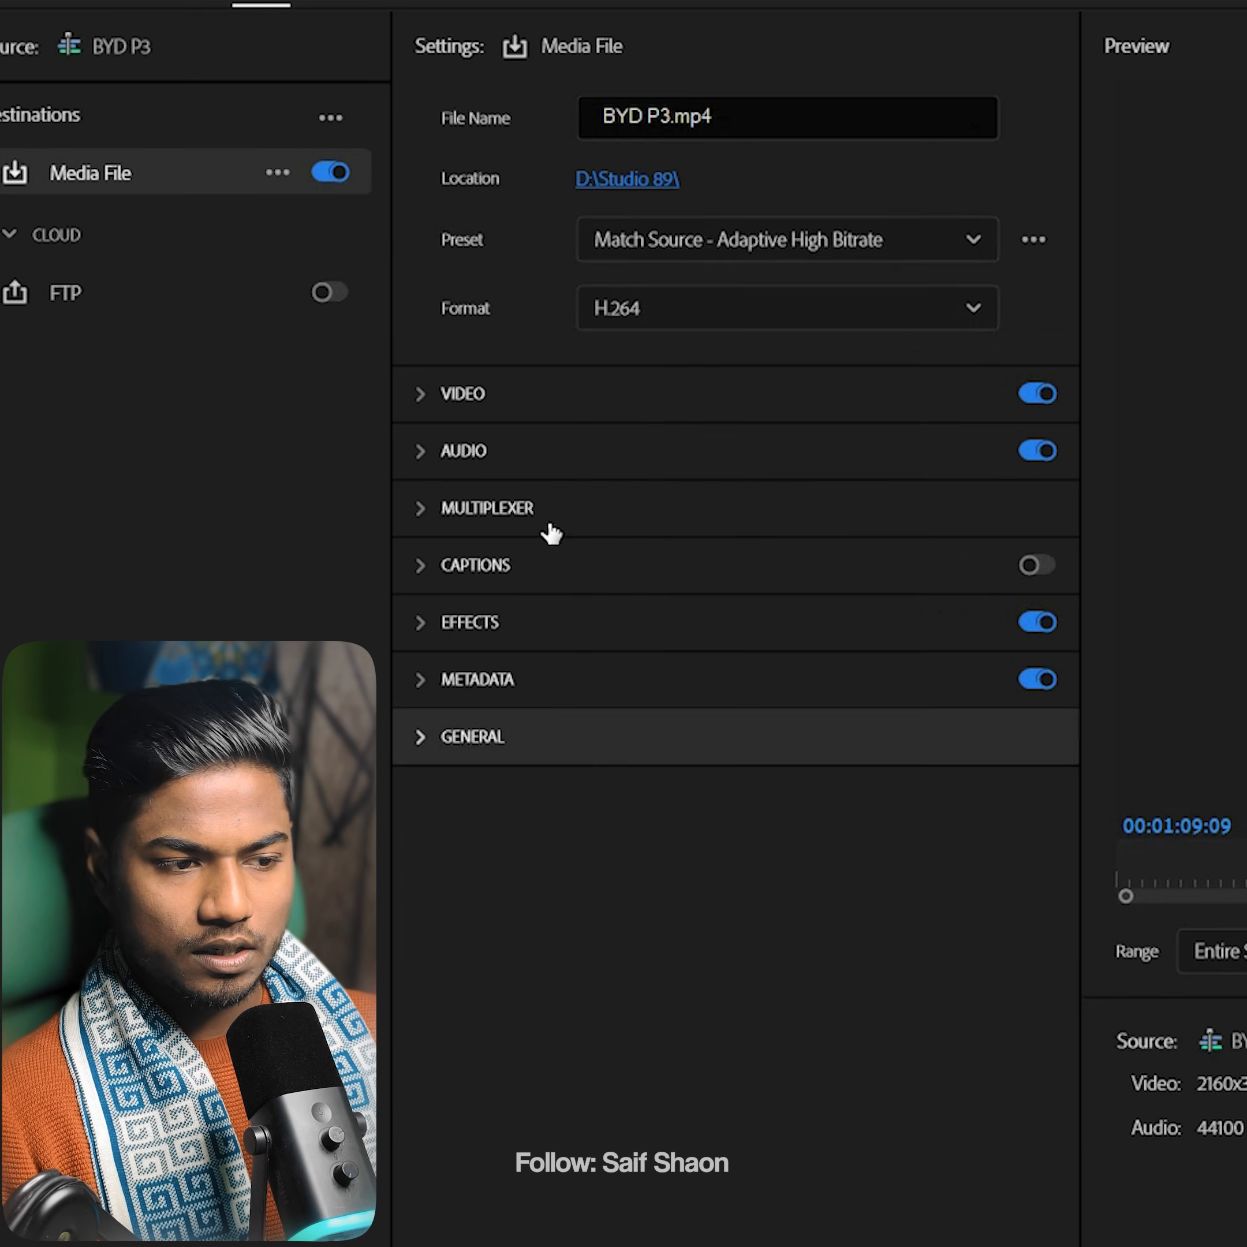
- Set the export format of the BYD P3 sequence to Waveform Audio
left_click(645, 321)
scroll(726, 847, "down", 6)
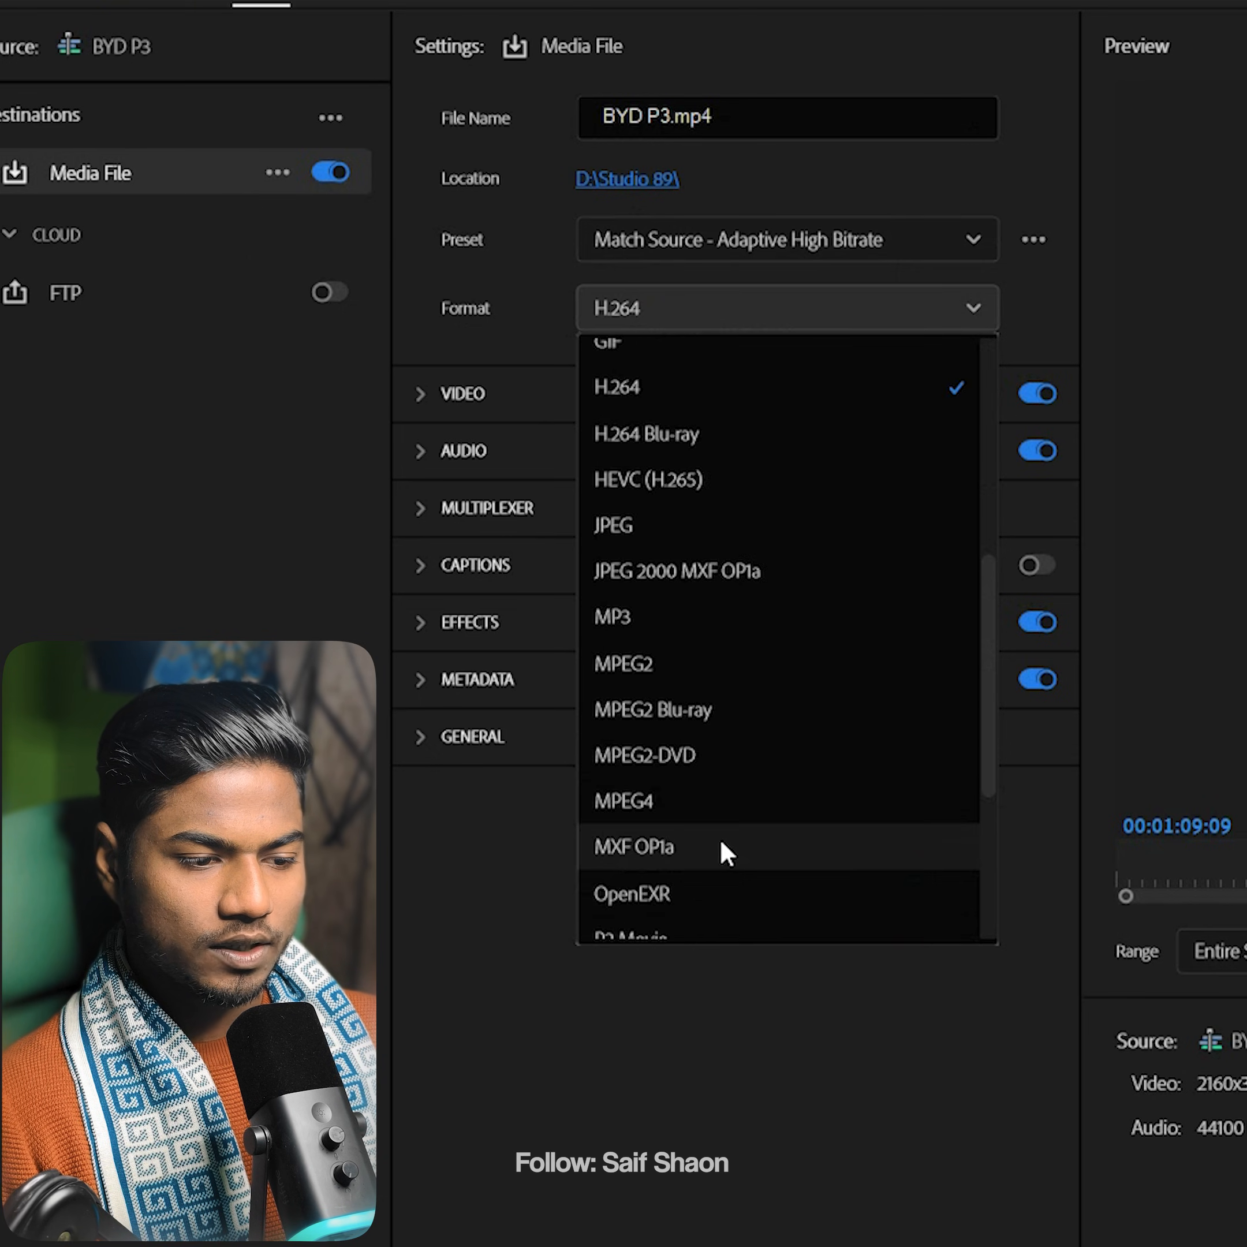
scroll(720, 838, "down", 5)
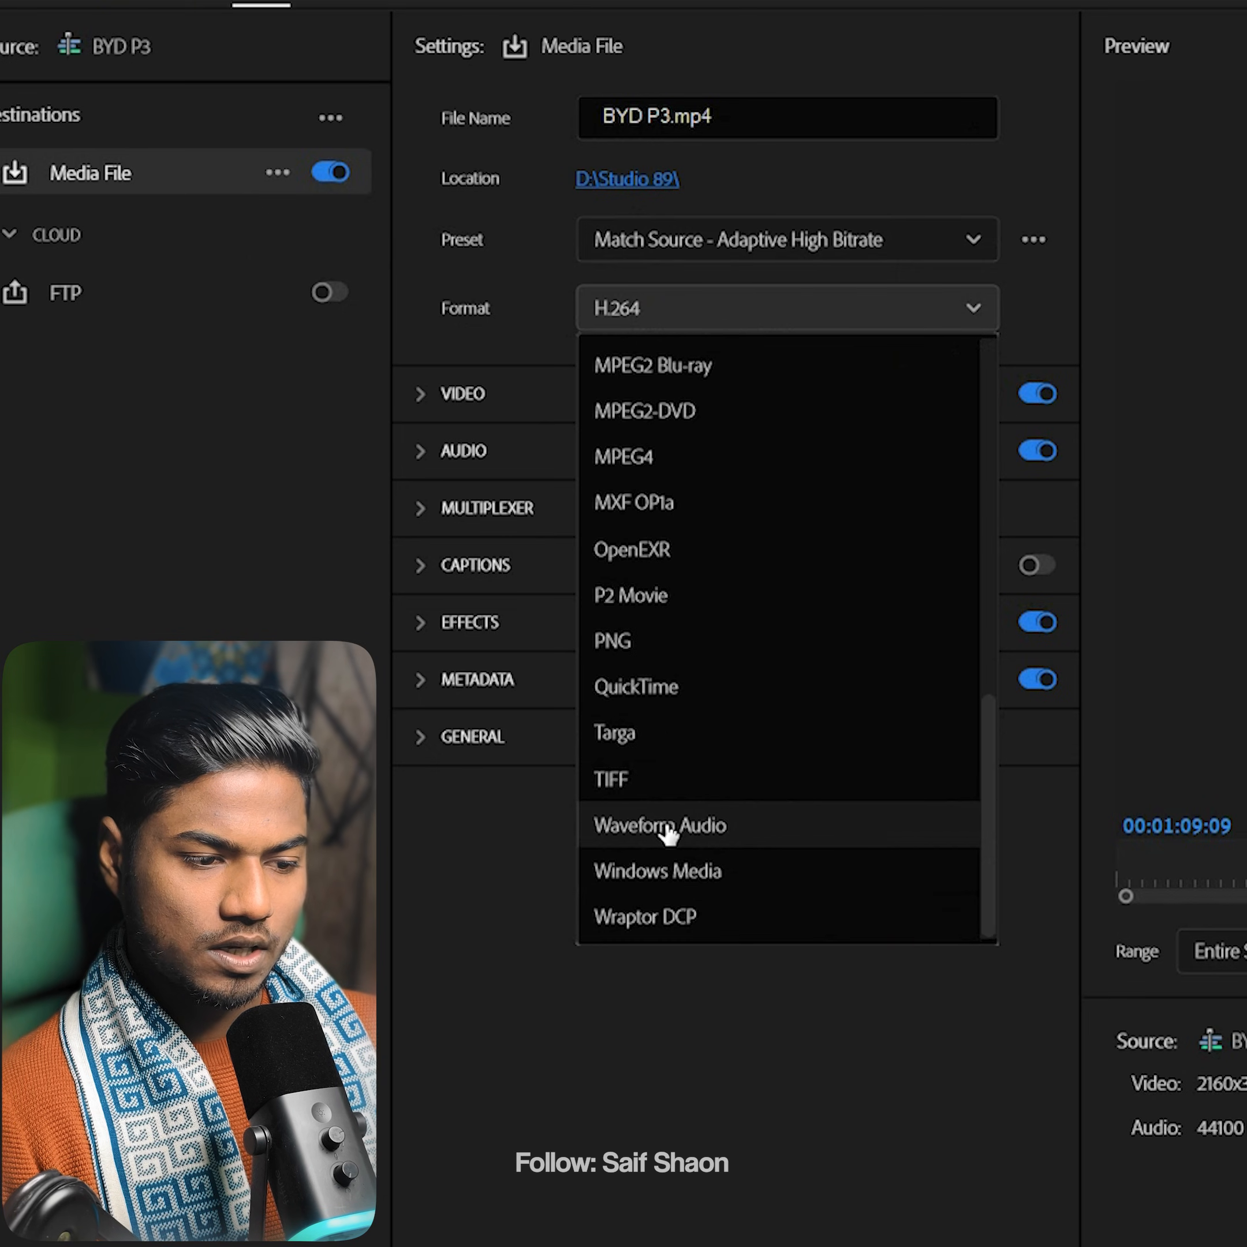
left_click(667, 831)
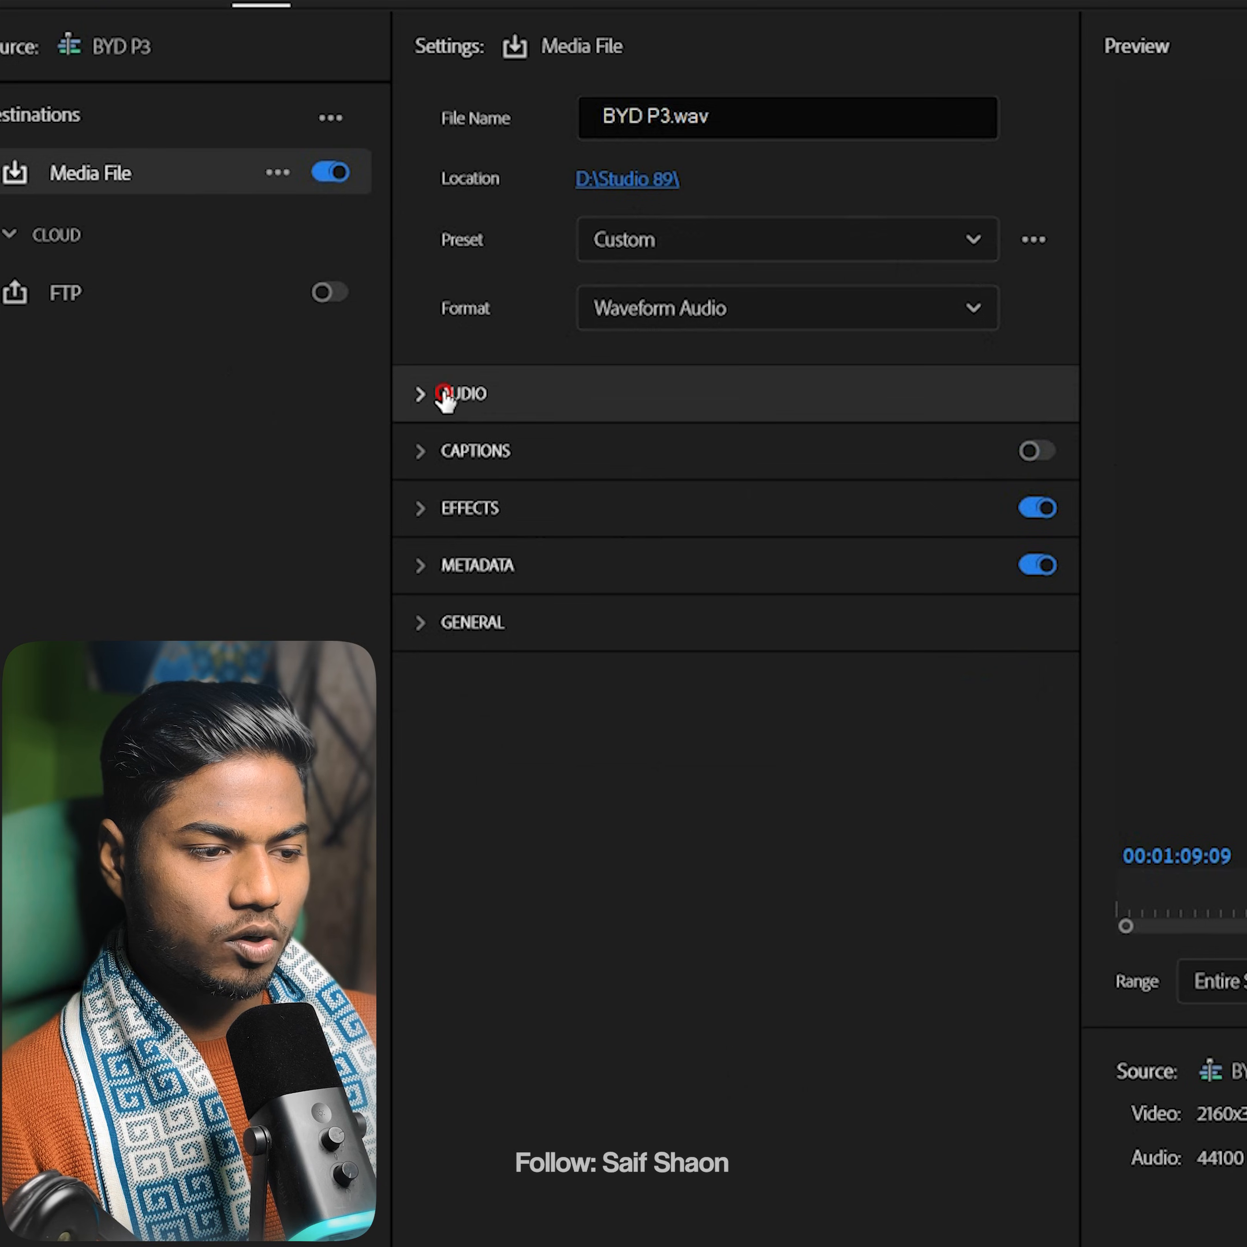
- Set the WAV export's sample size to 32 bit float and open its output location setting
left_click(445, 395)
left_click(696, 786)
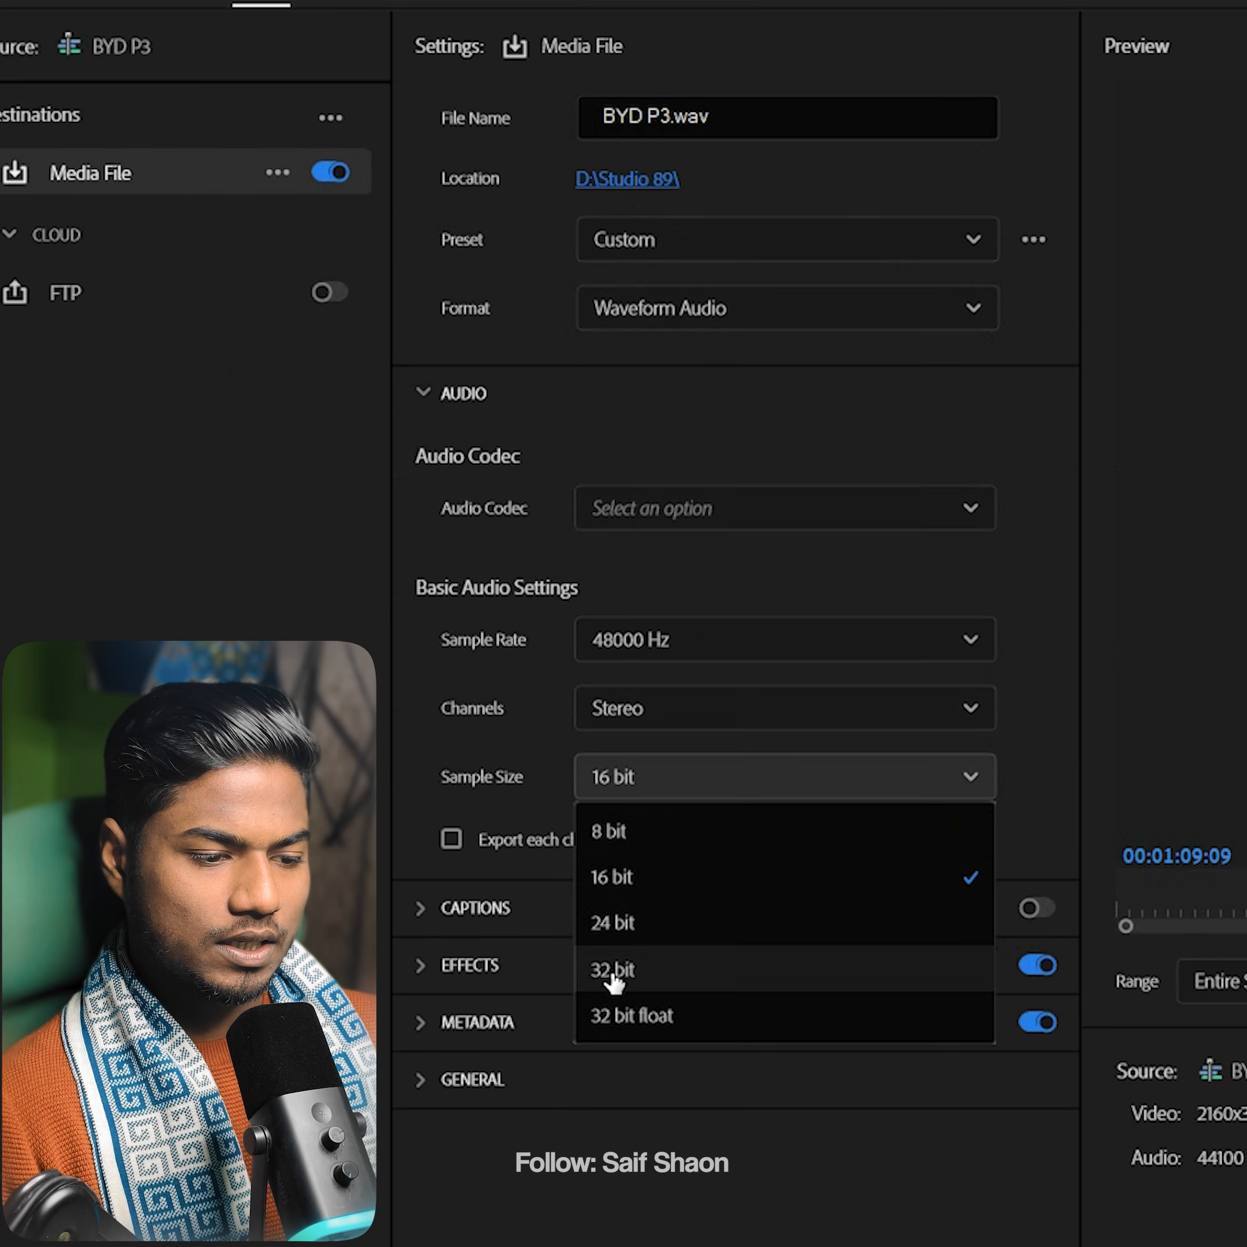
left_click(619, 1029)
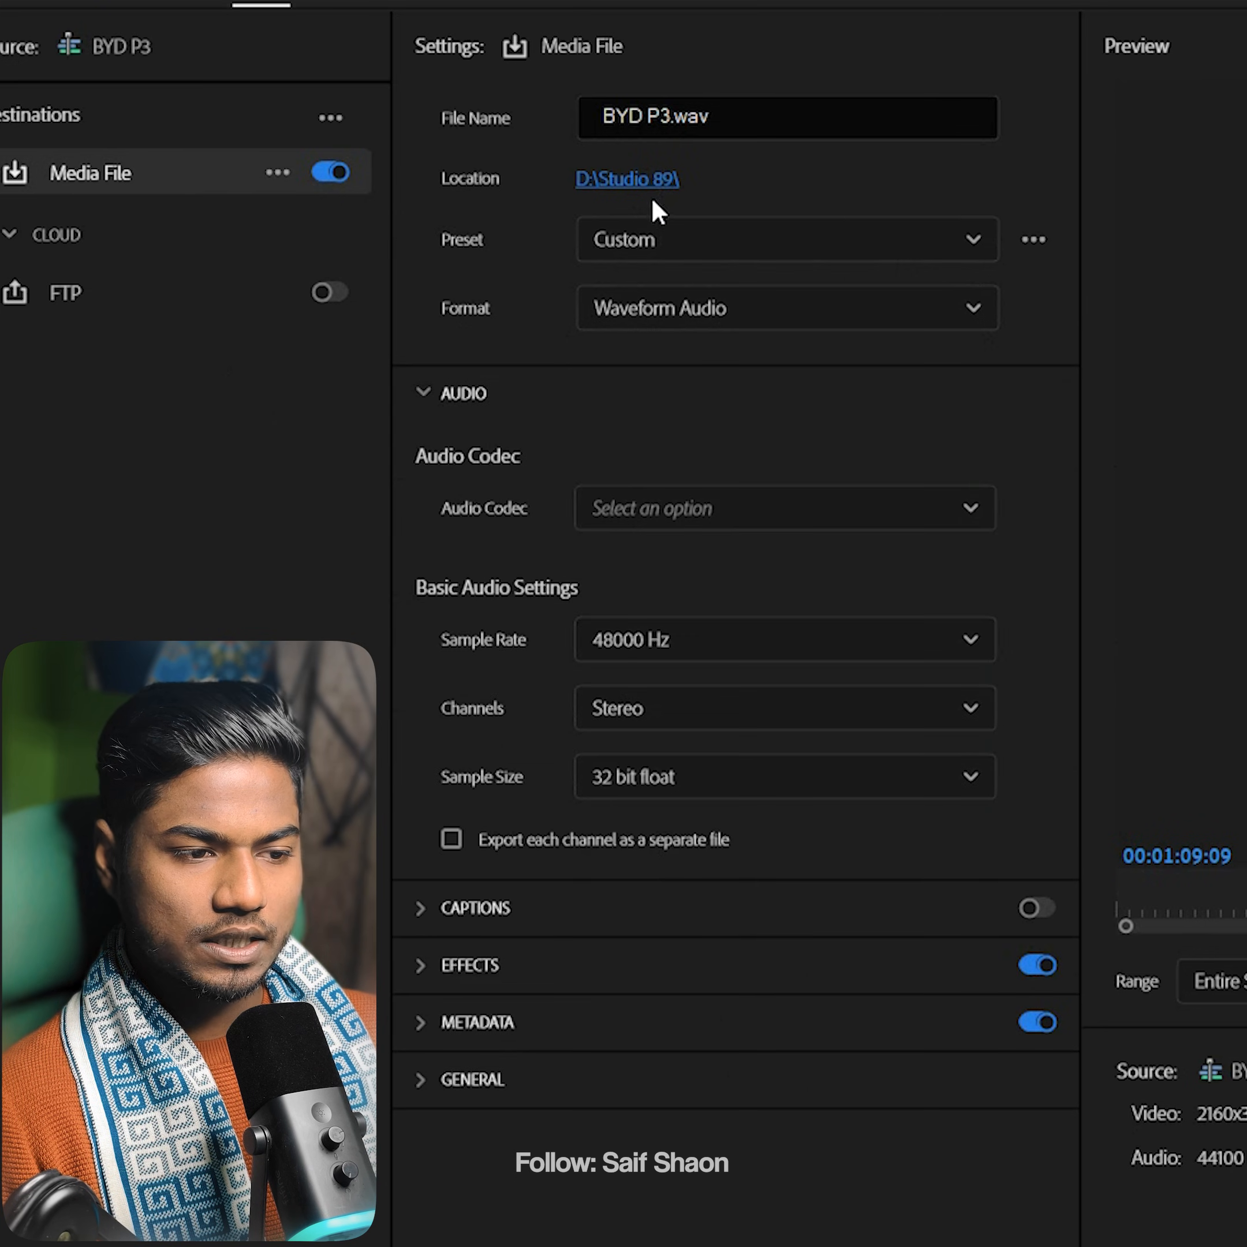
left_click(647, 181)
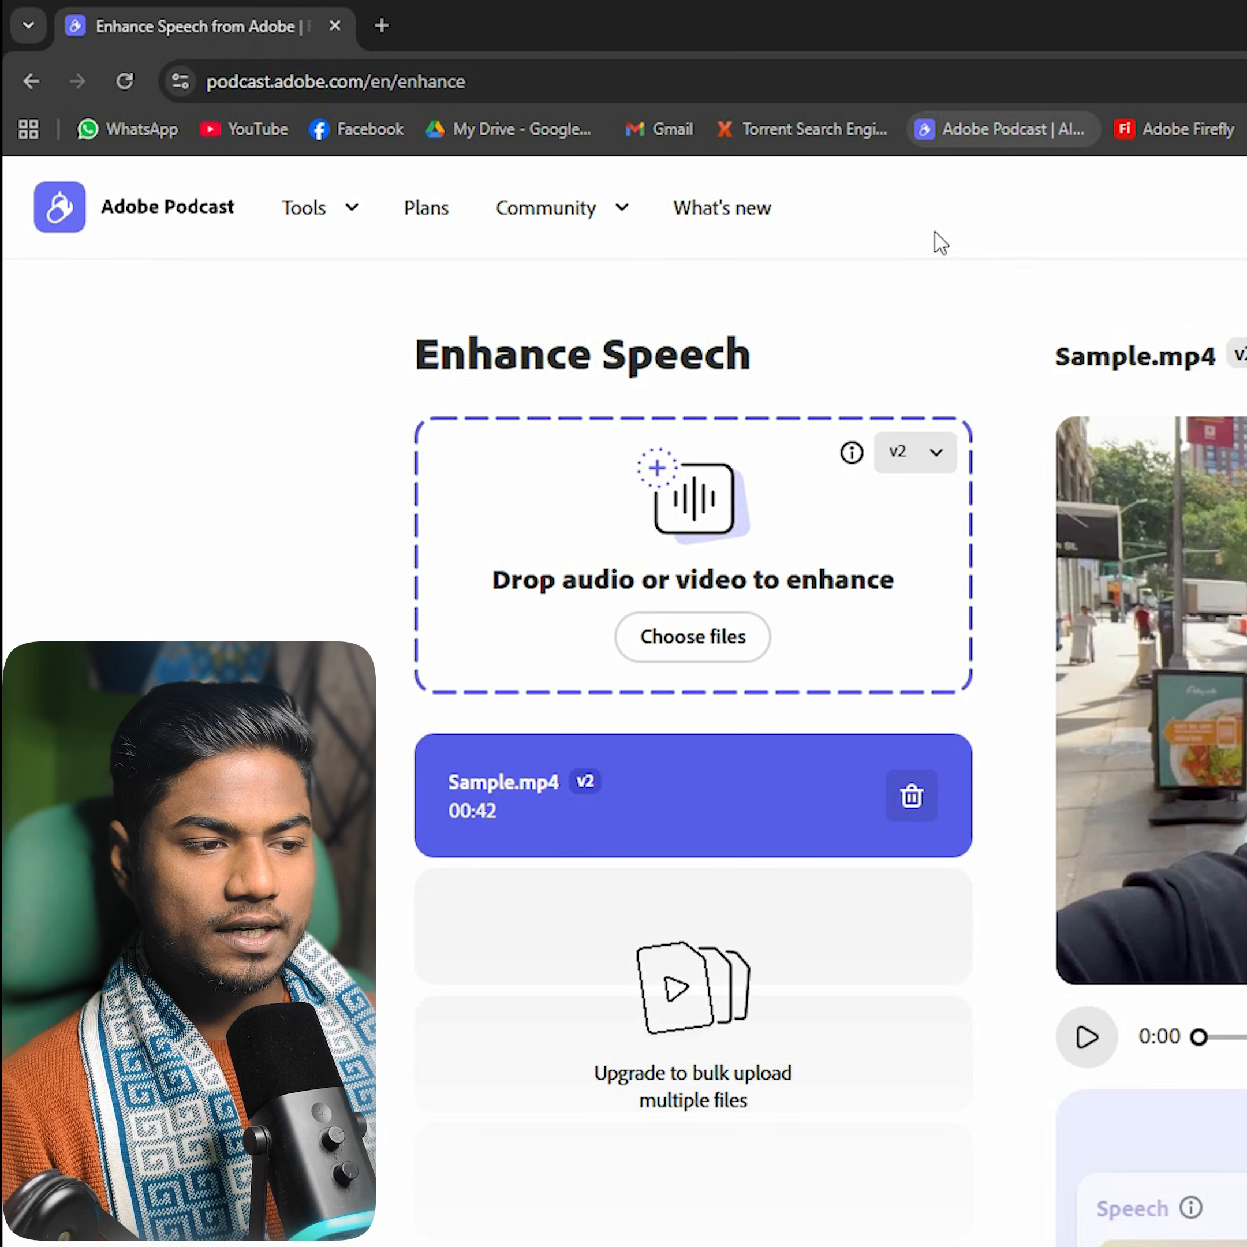
- Switch to Adobe Podcast in the browser and add the exported audio file to Enhance Speech
left_click(719, 663)
key("Escape")
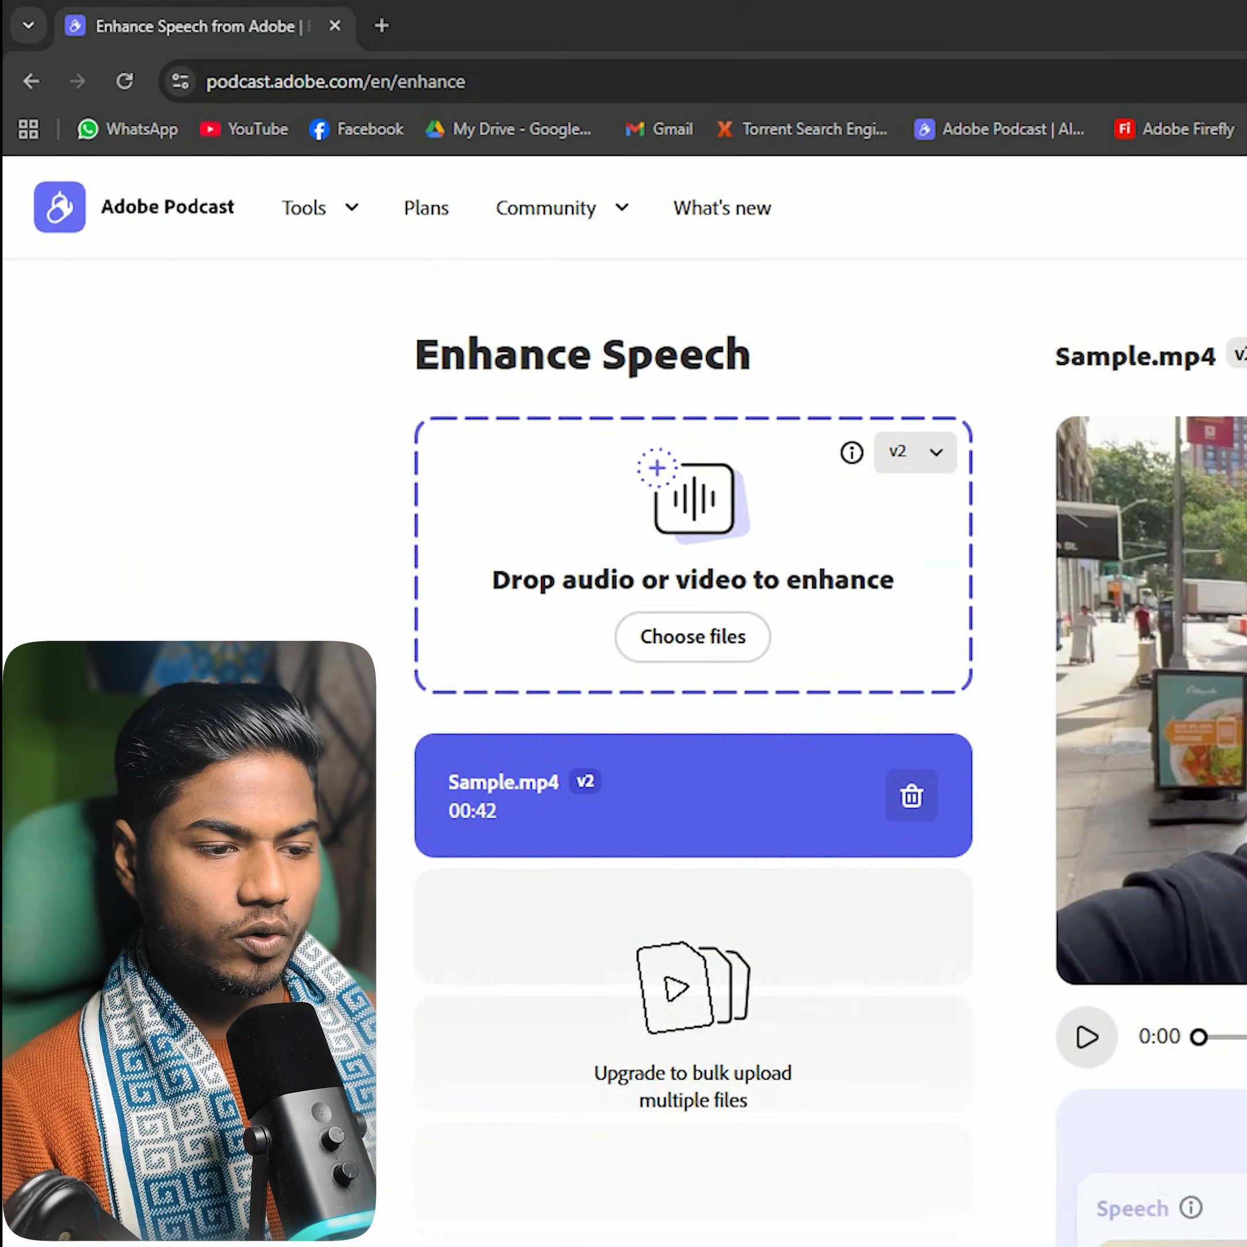
left_click_drag(367, 675, 617, 661)
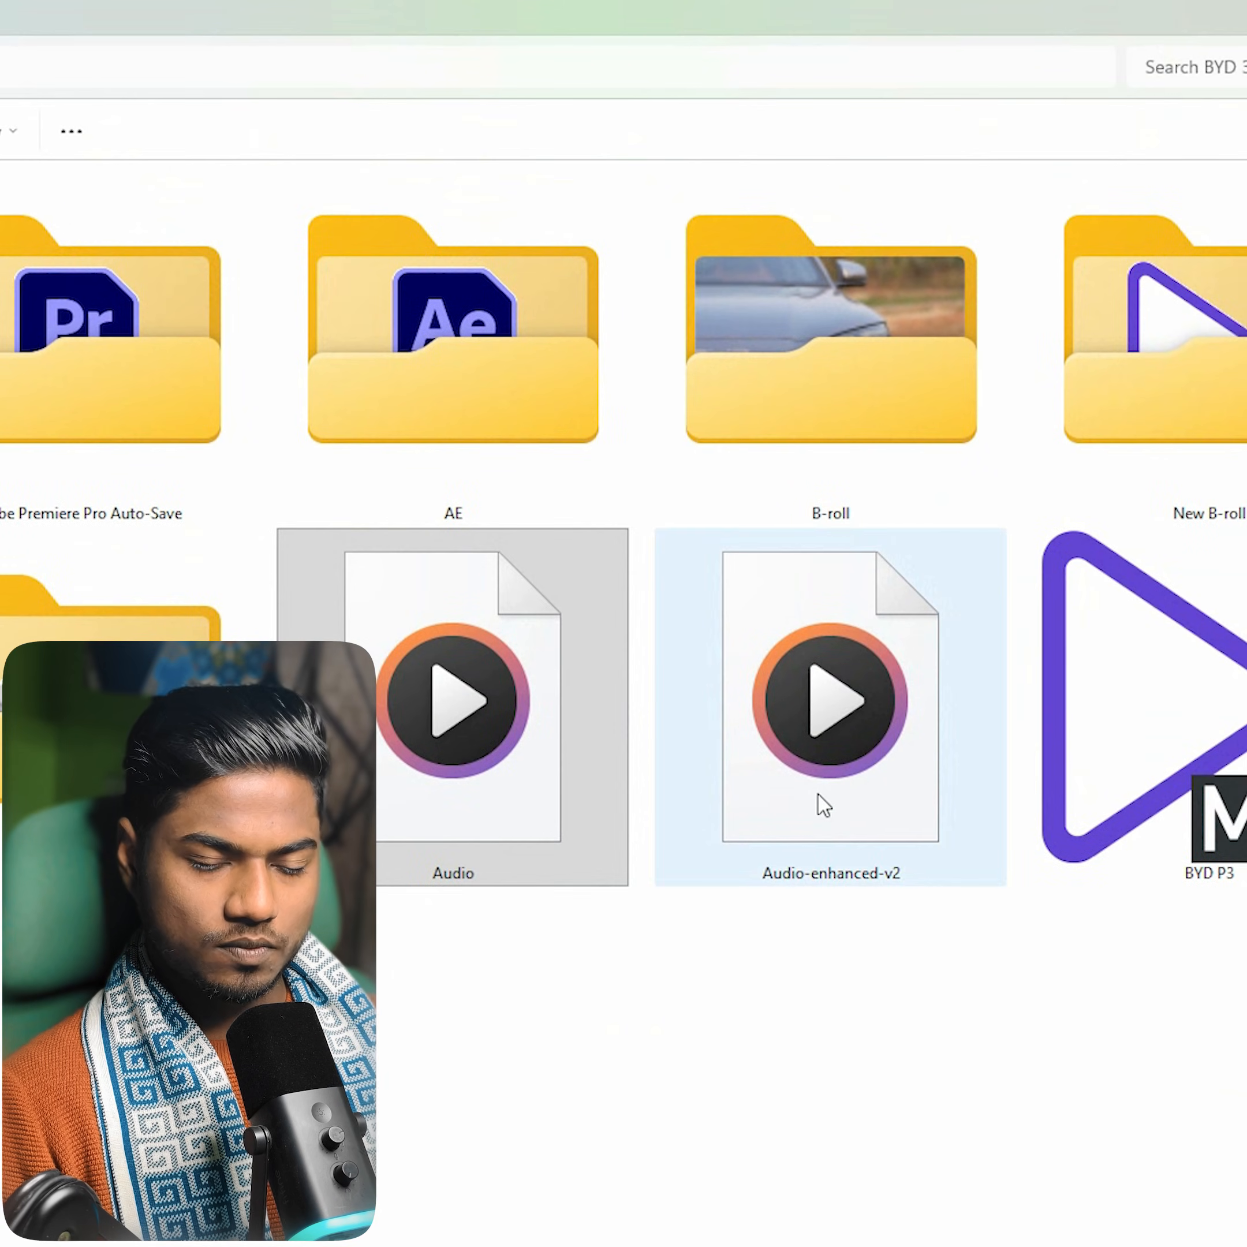
- Bring Audio-enhanced-v2 from the BYD 3 folder into the Premiere Pro timeline on track A2, beneath the BYD P3 clip's audio
left_click(892, 762)
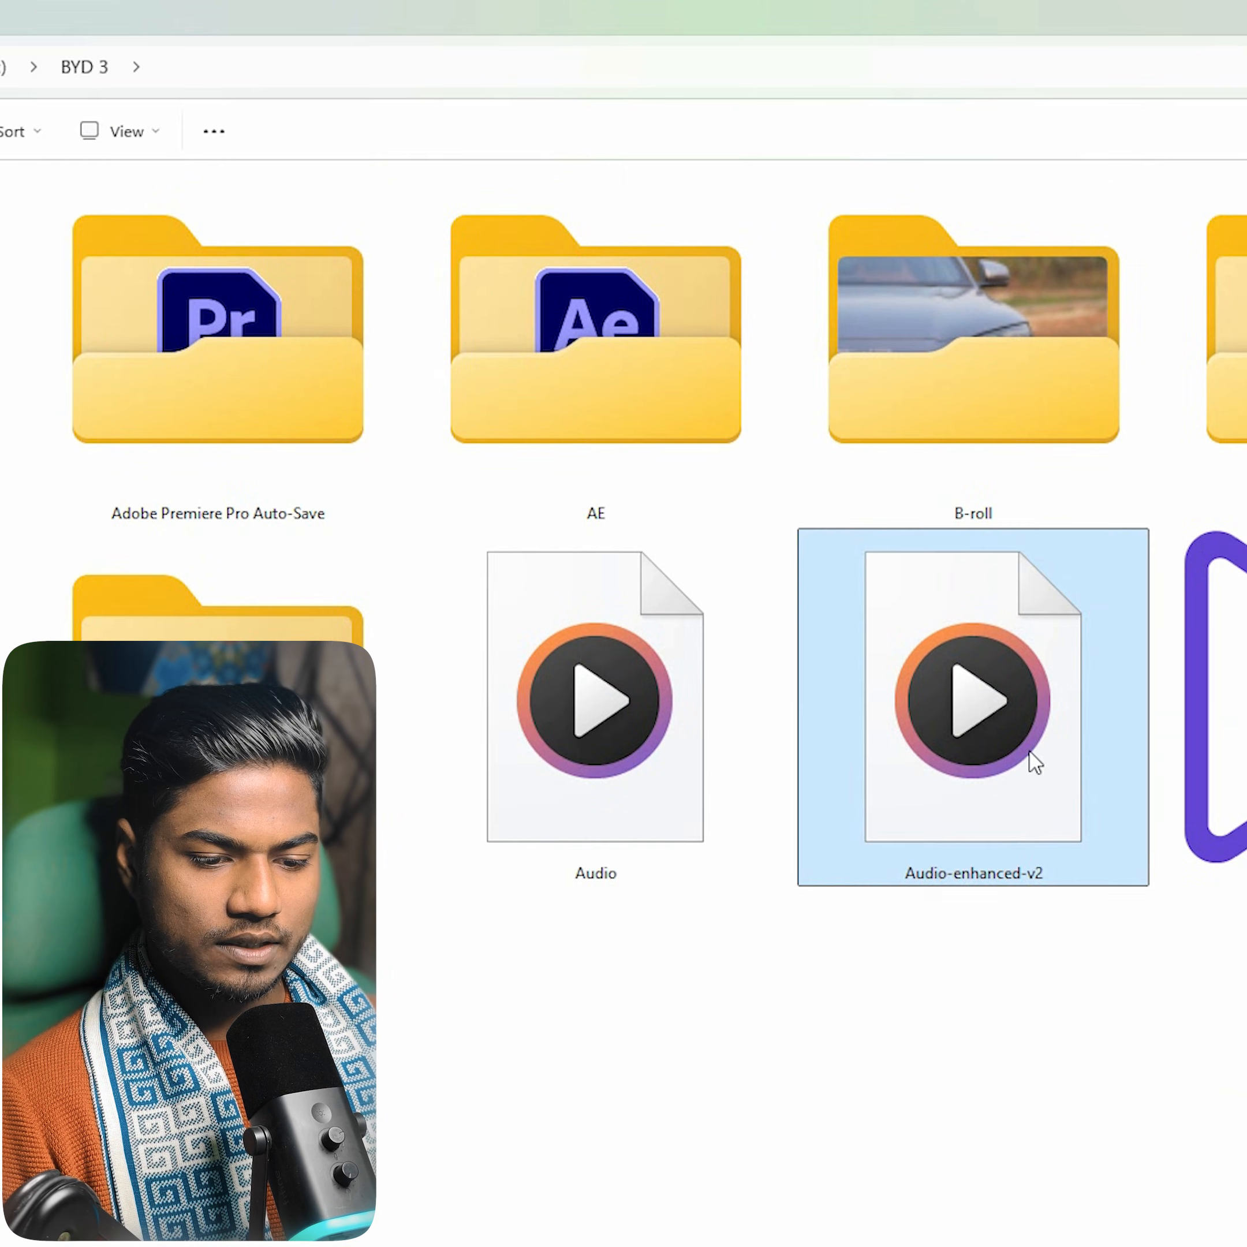
left_click_drag(1030, 752, 549, 1151)
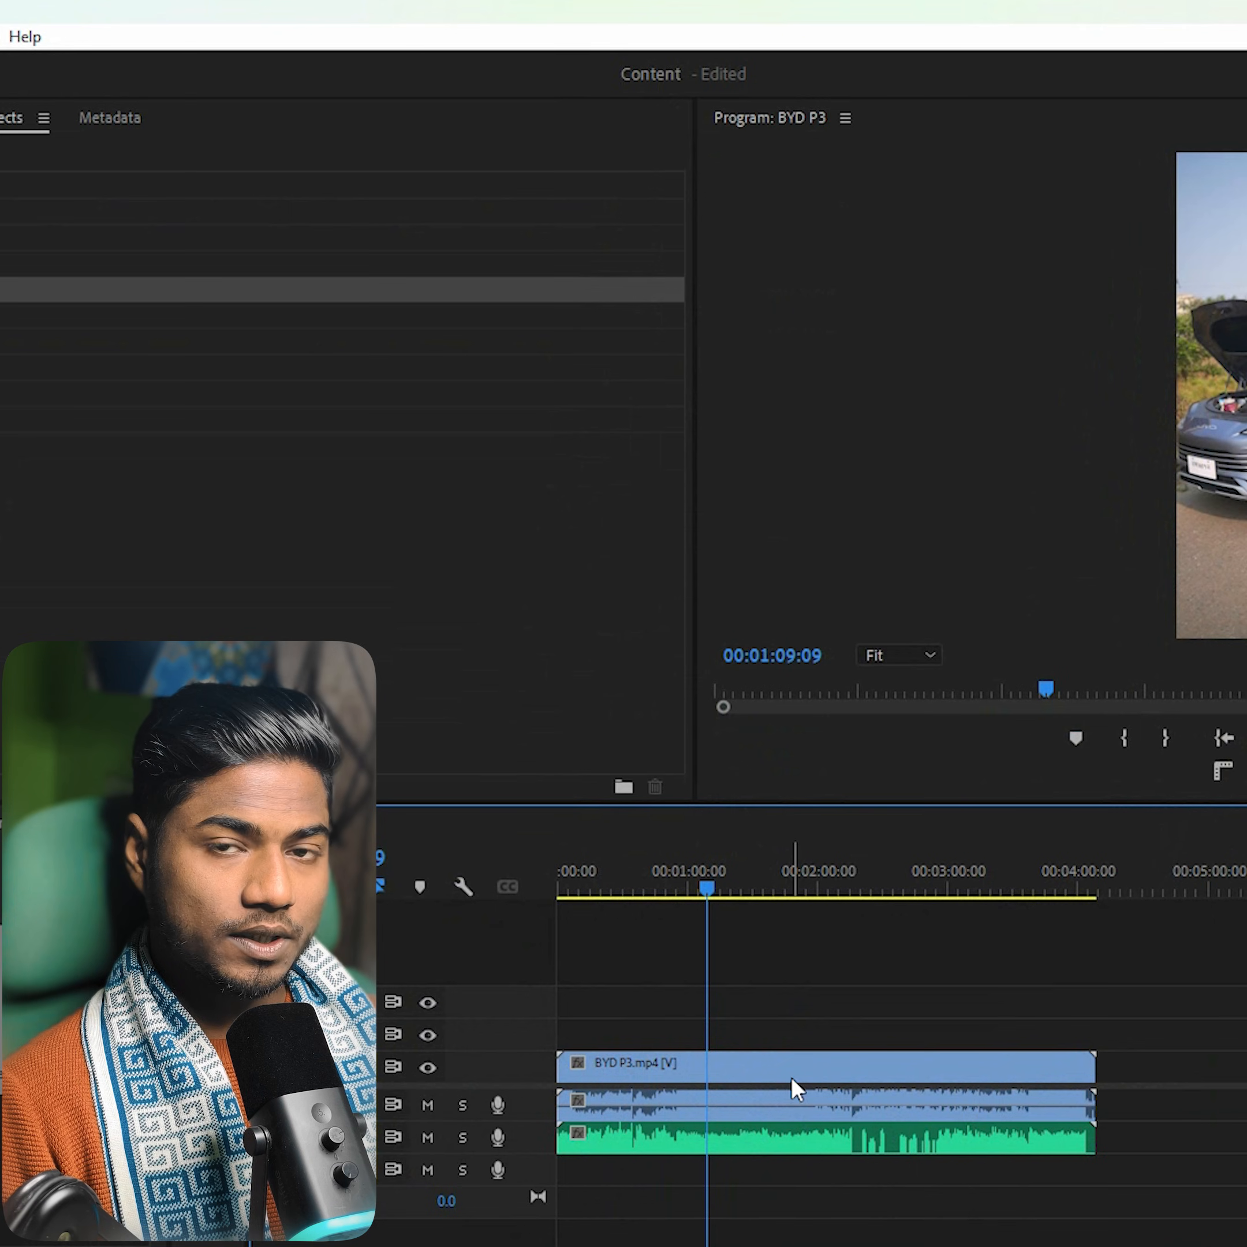
- Adjust the audio gain of the original BYD P3.mp4 clip by -20 dB
right_click(815, 1109)
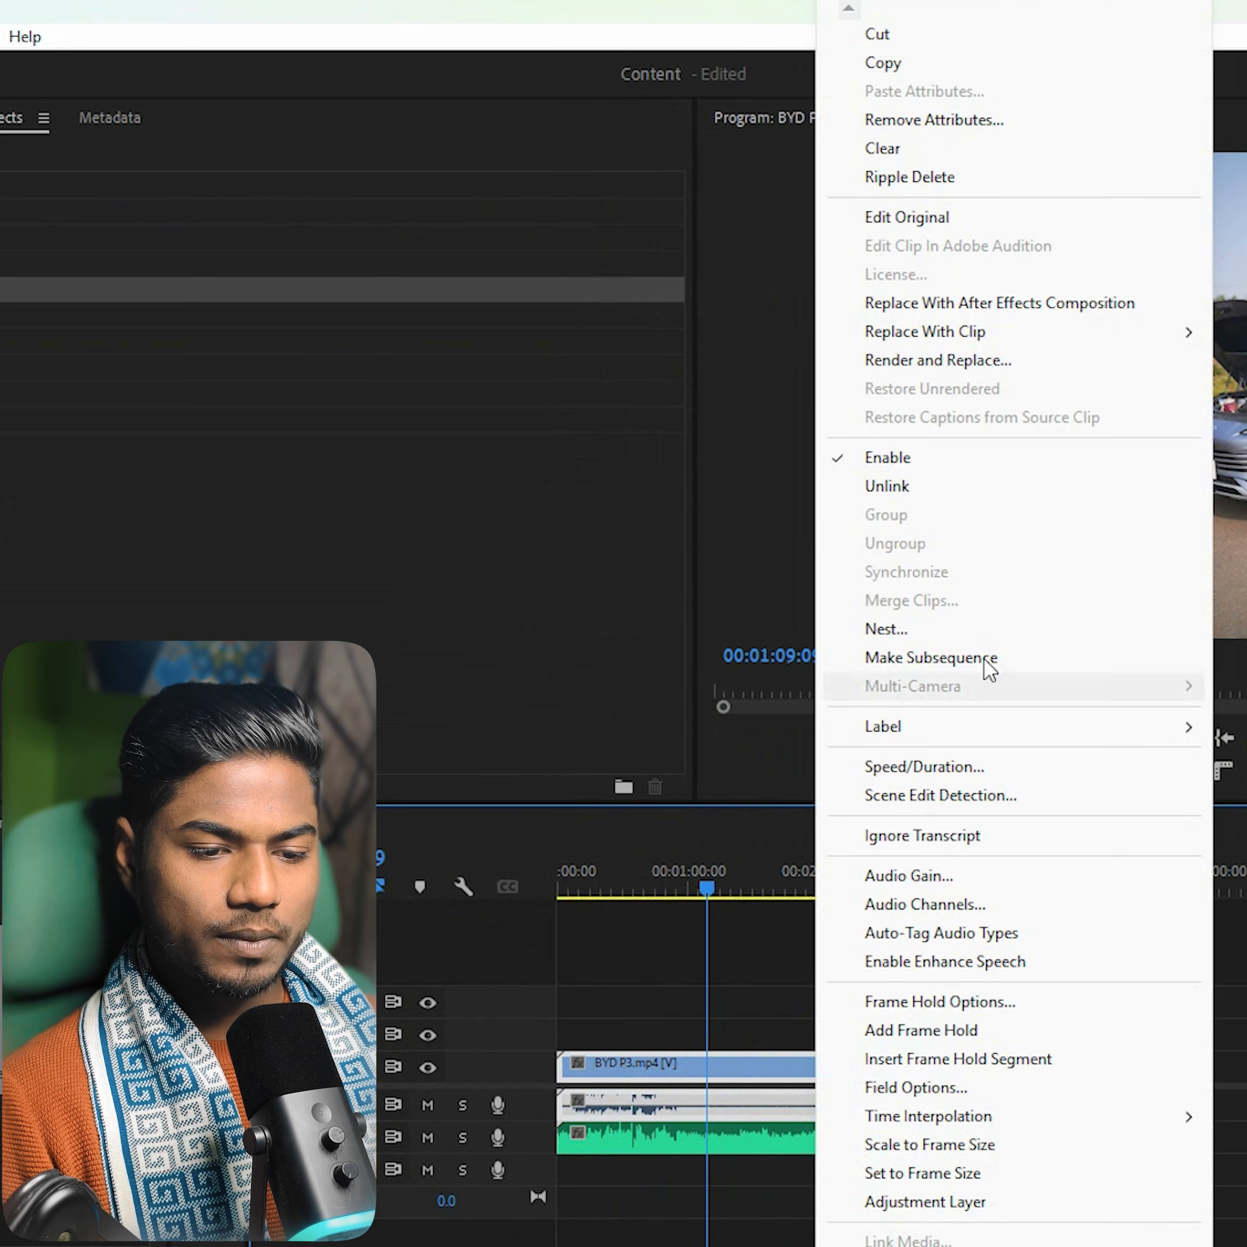
left_click(916, 876)
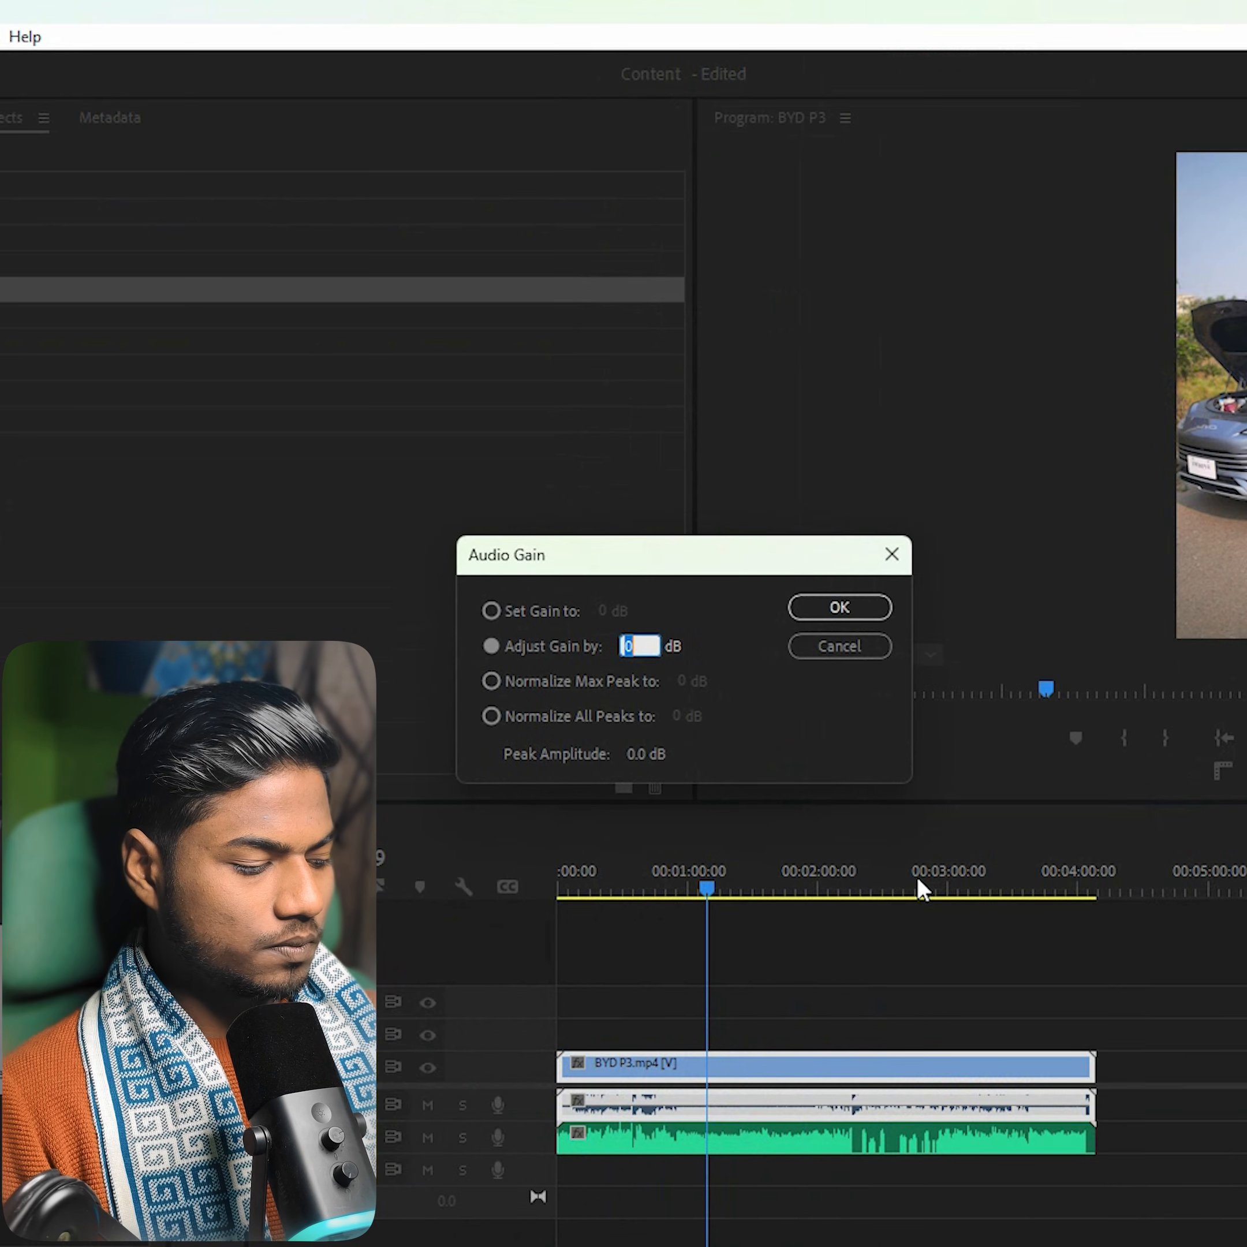
type("-")
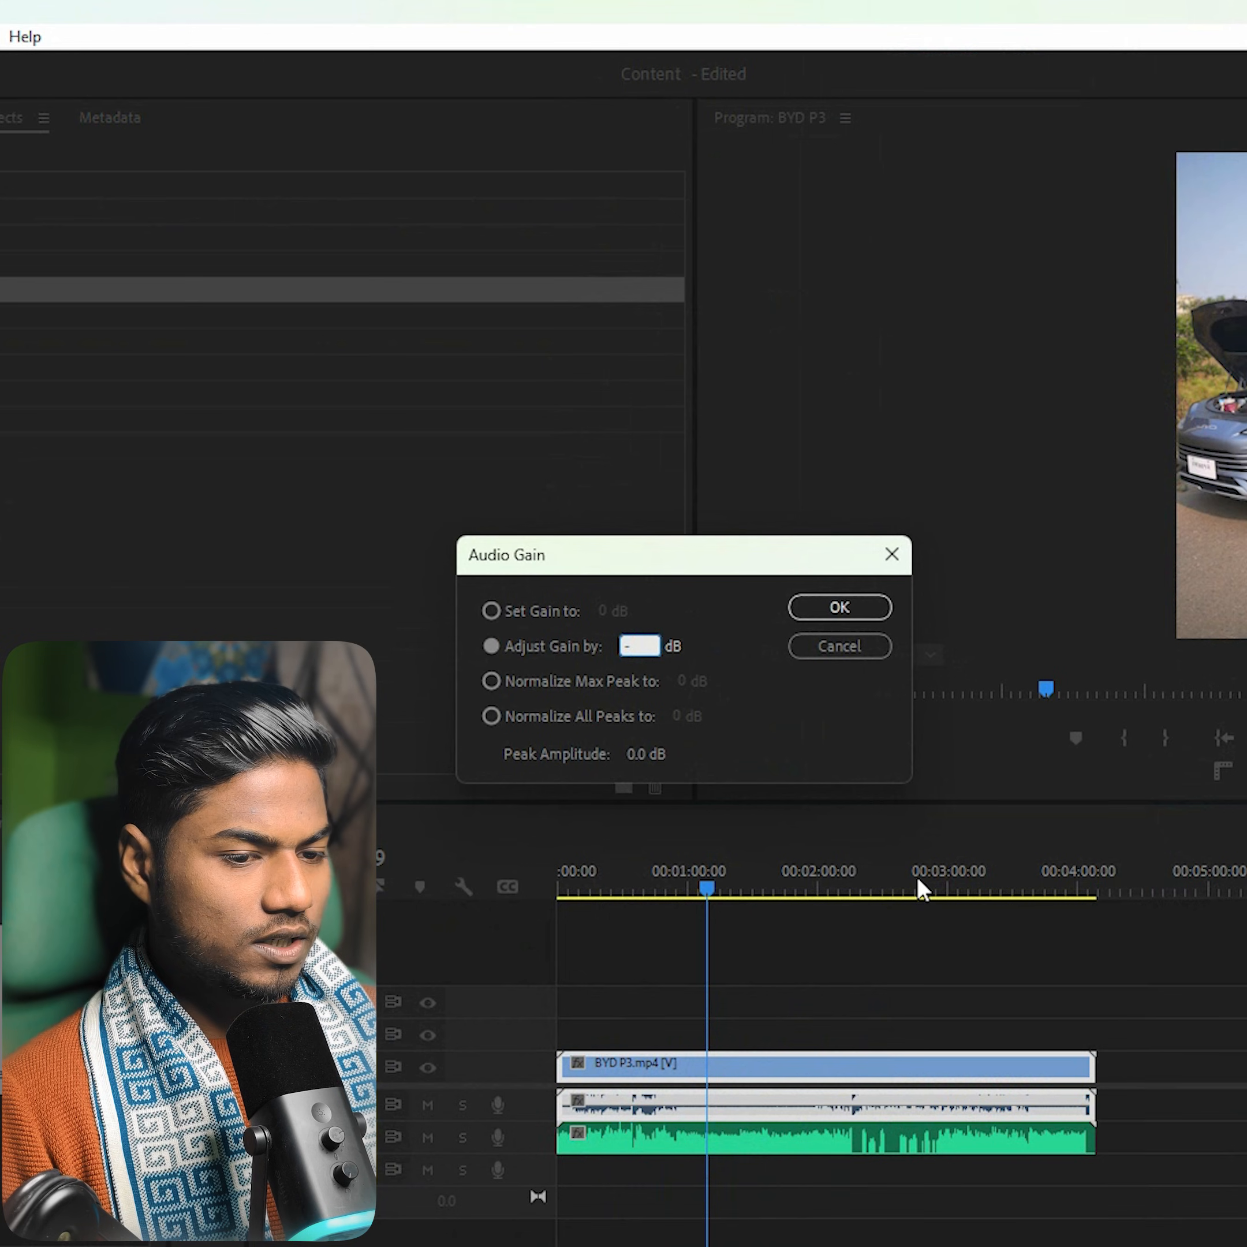
type("20")
left_click(811, 614)
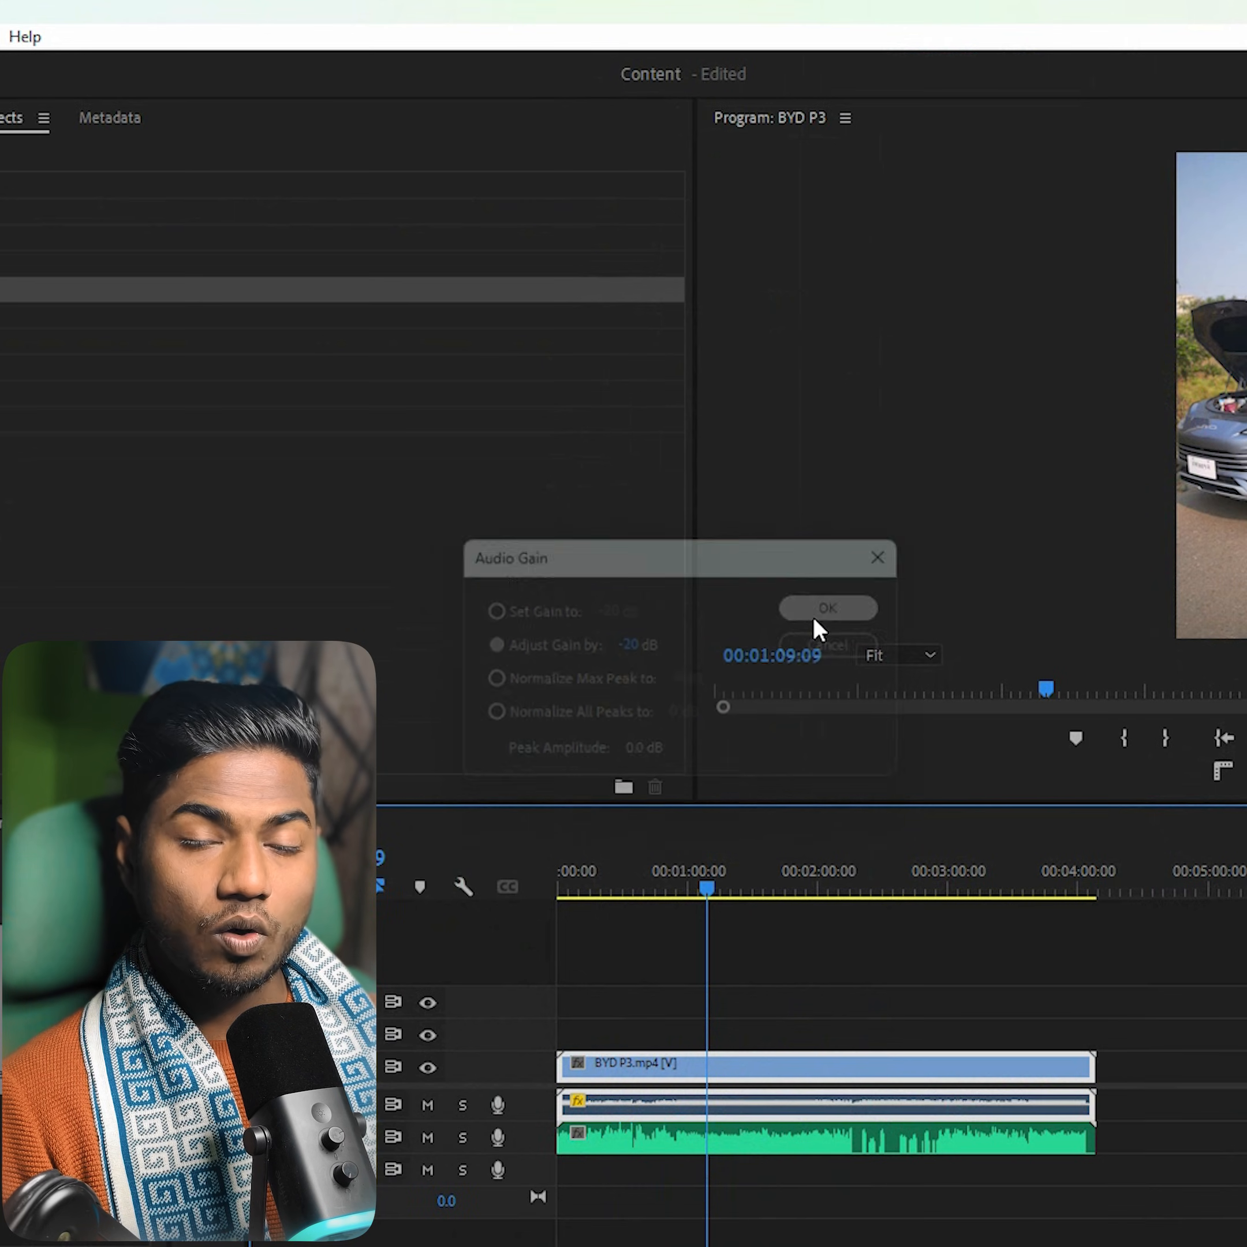
- Adjust the audio gain of the enhanced audio clip on track A2 by -8 dB
key("g")
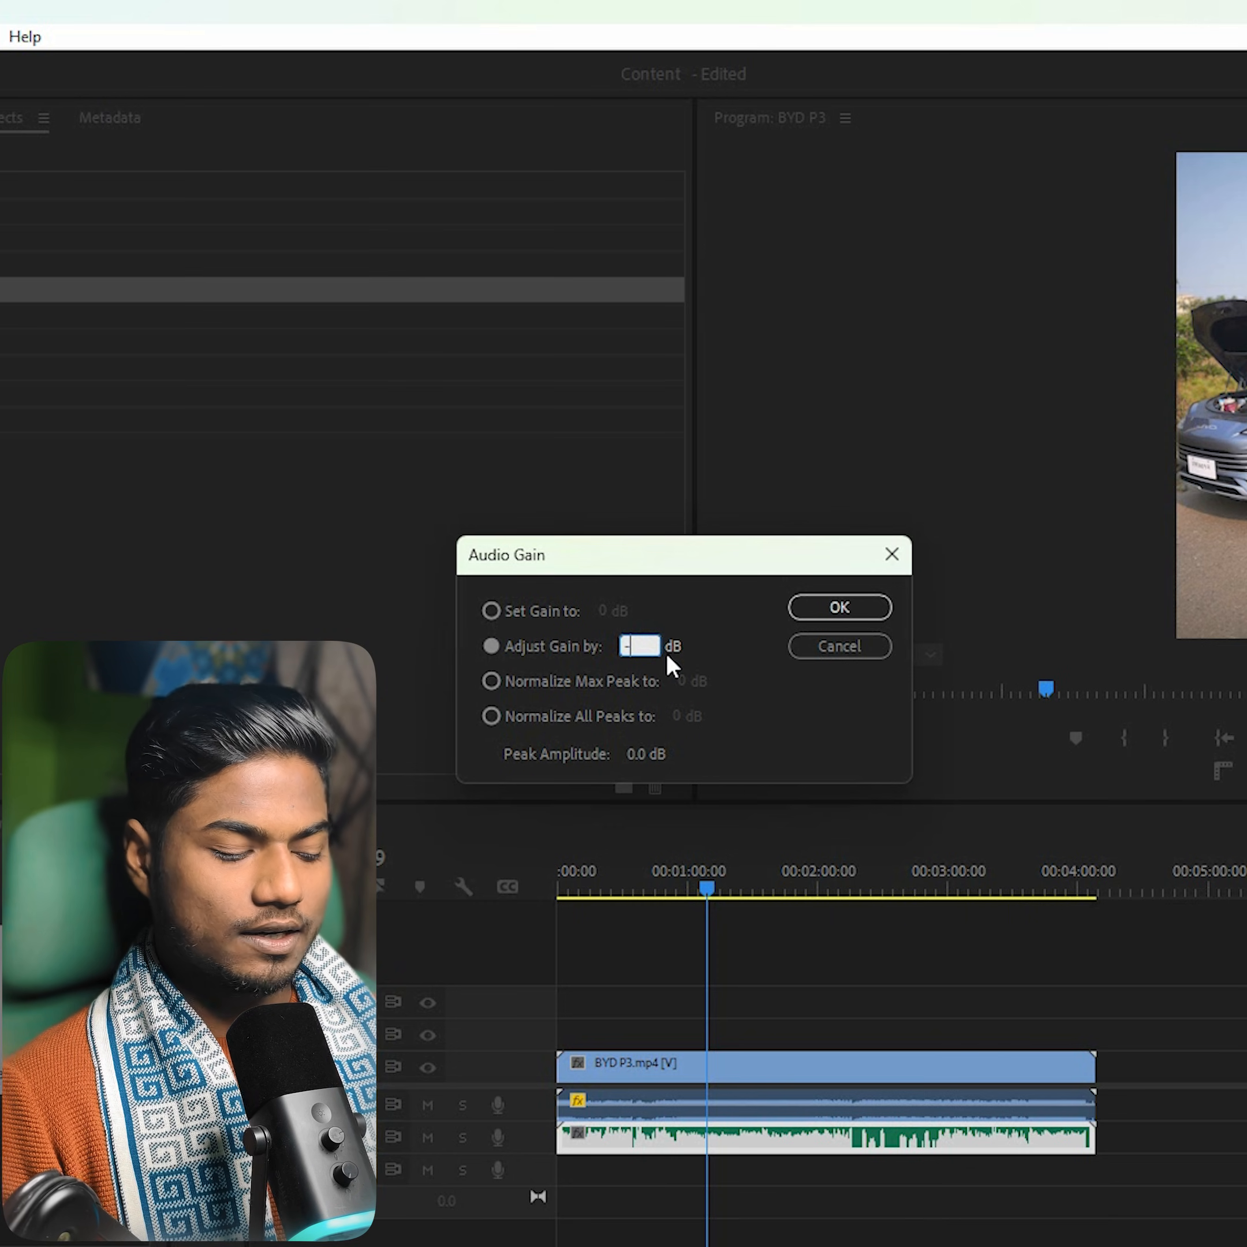
type("5")
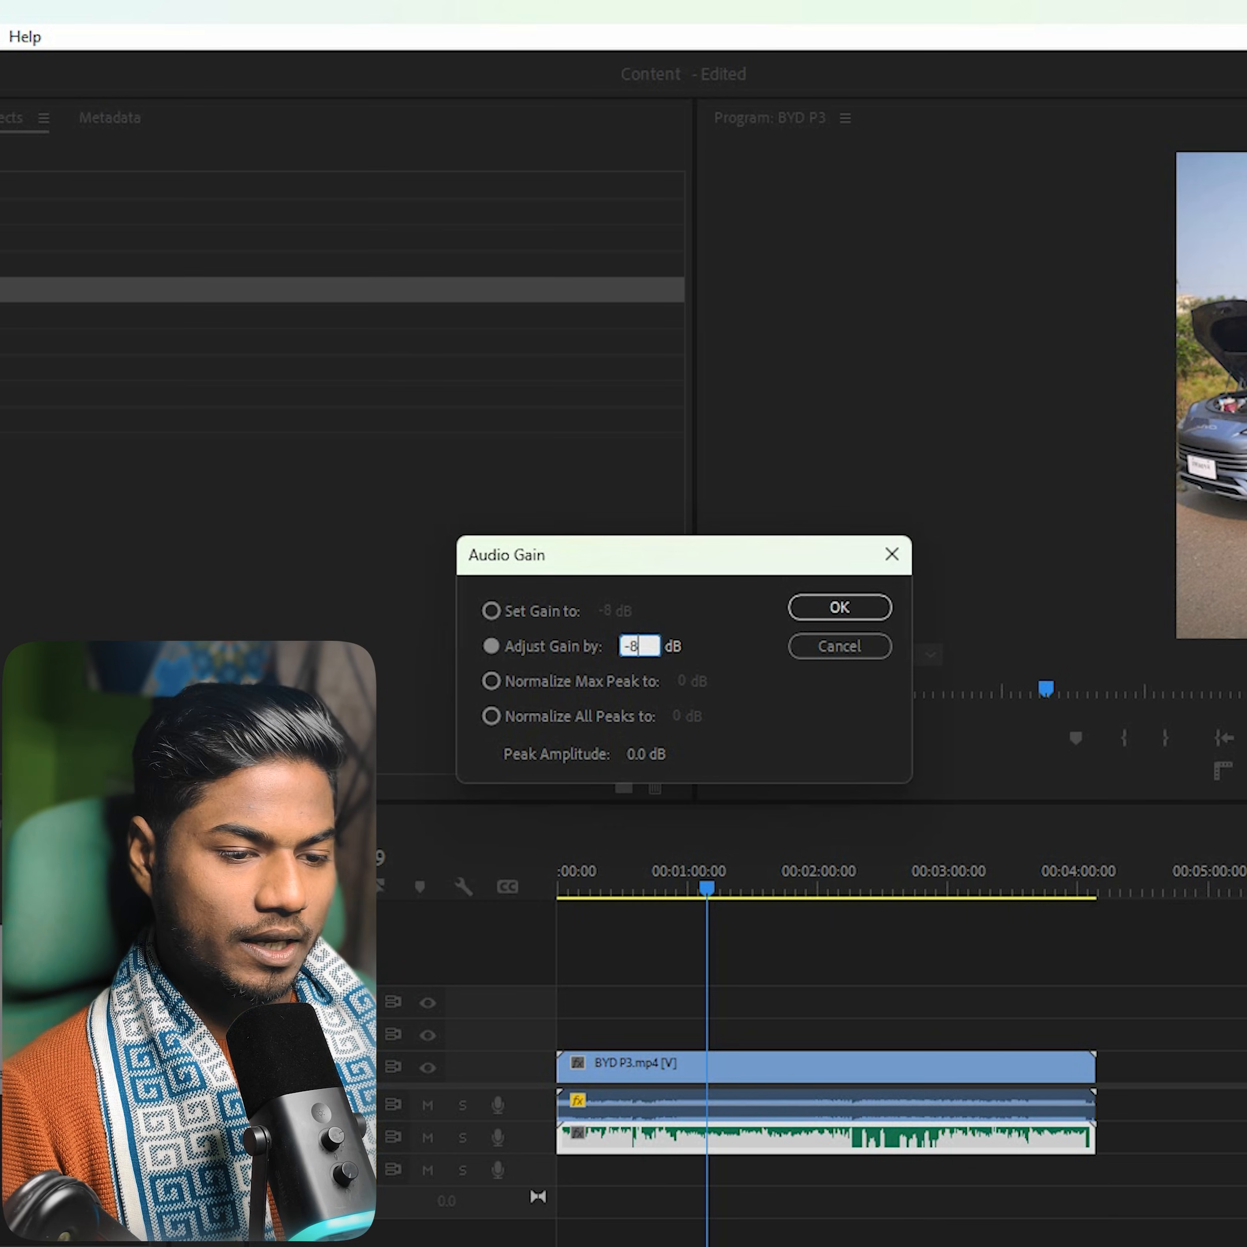
key("Return")
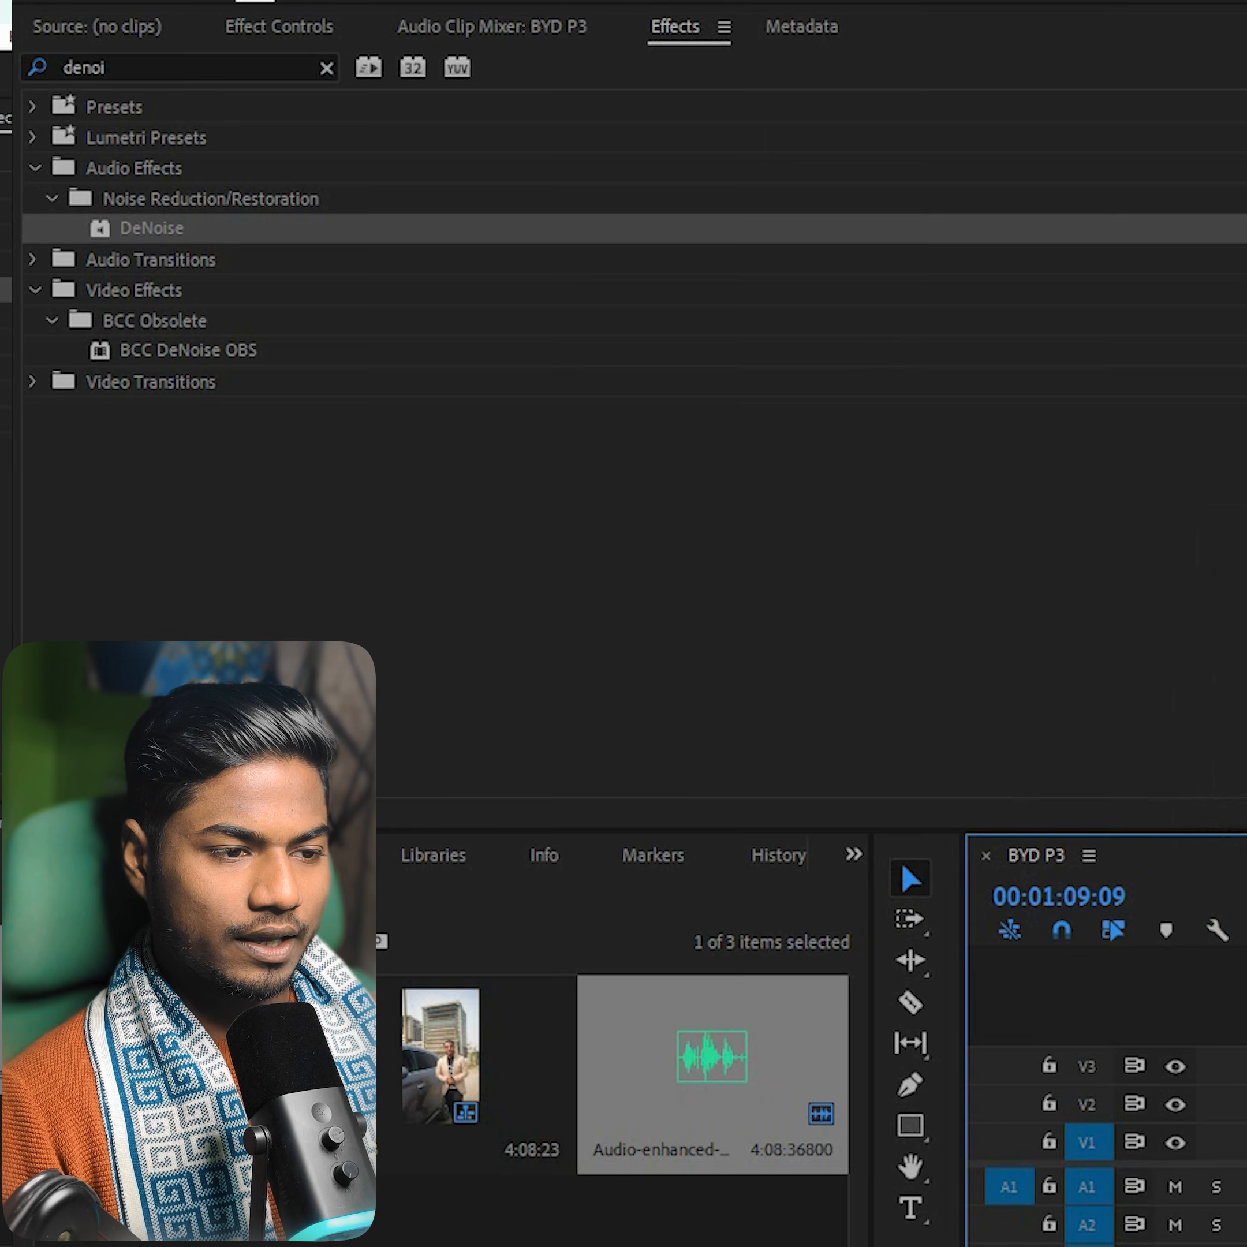
- Apply the Best Audio Setting effects to the enhanced audio clip and delete its Hard Limiter
left_click(326, 67)
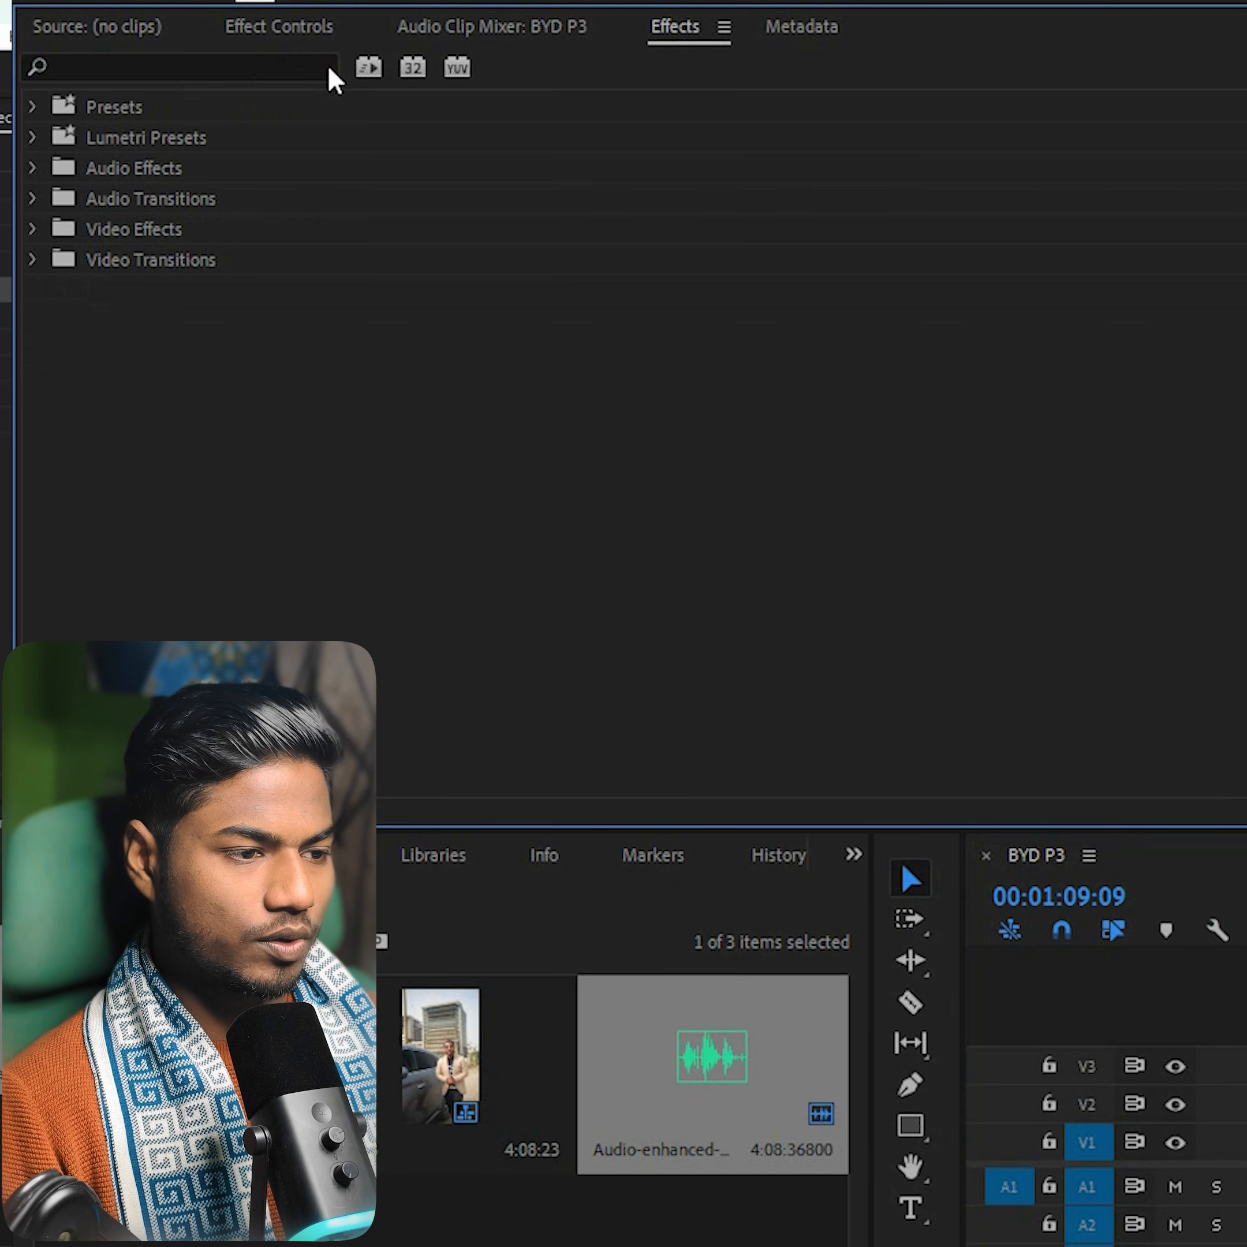
left_click(210, 67)
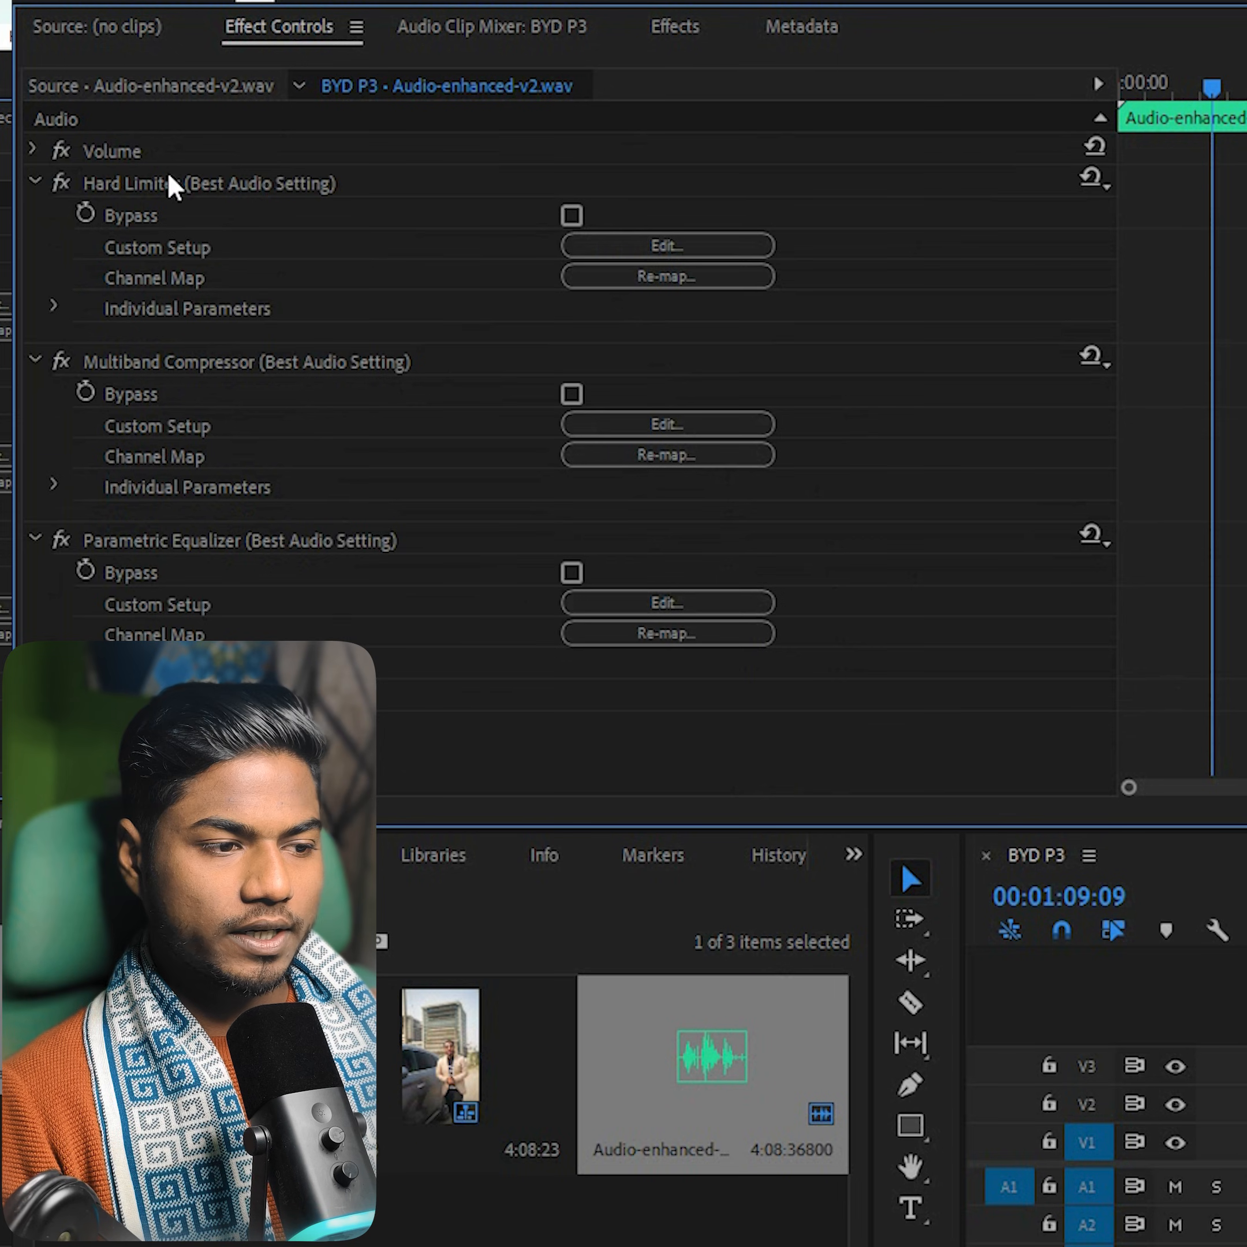
left_click(219, 185)
key("Delete")
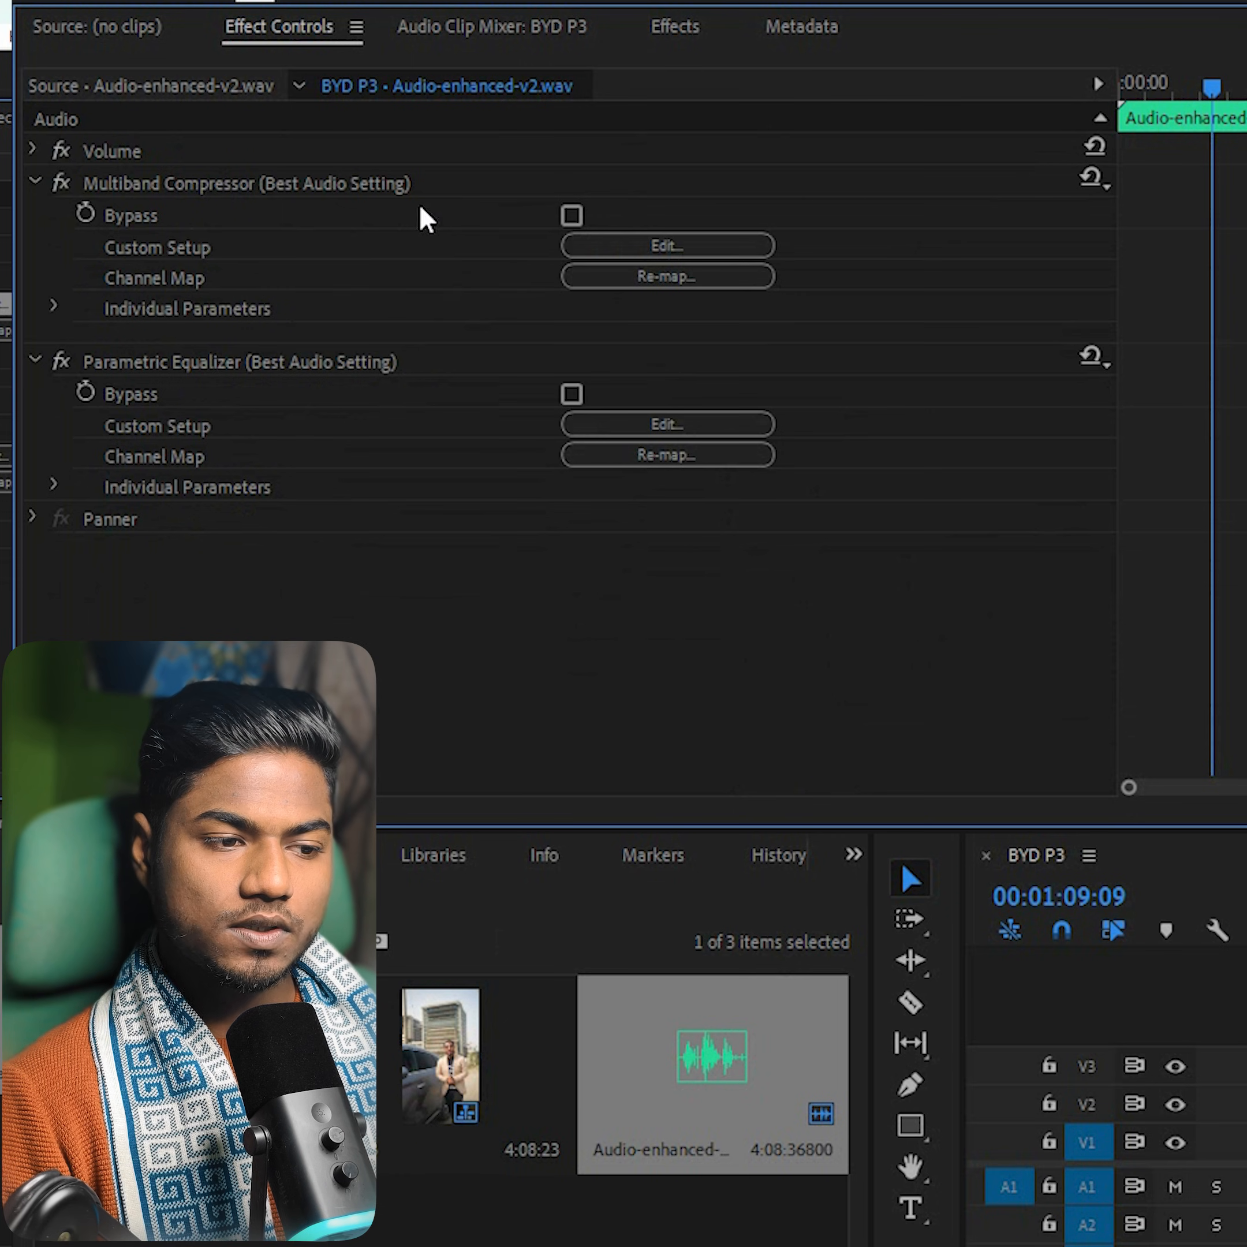
- Load the Broadcast preset in the enhanced clip's Multiband Compressor and close its effect editor
left_click(174, 305)
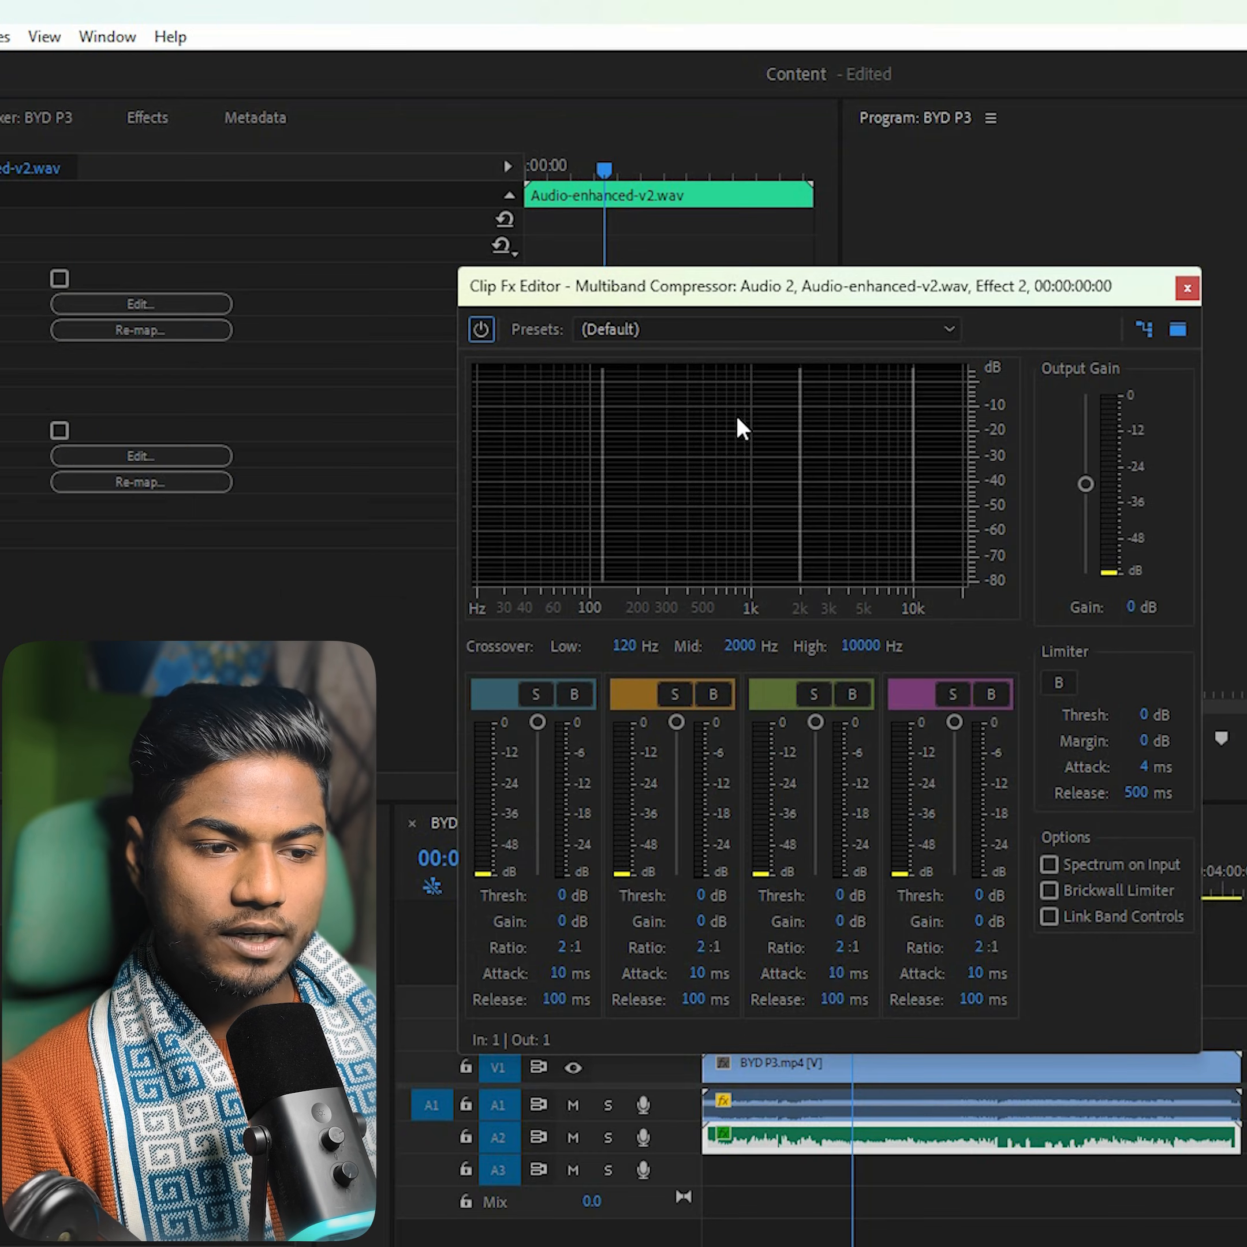
left_click(703, 331)
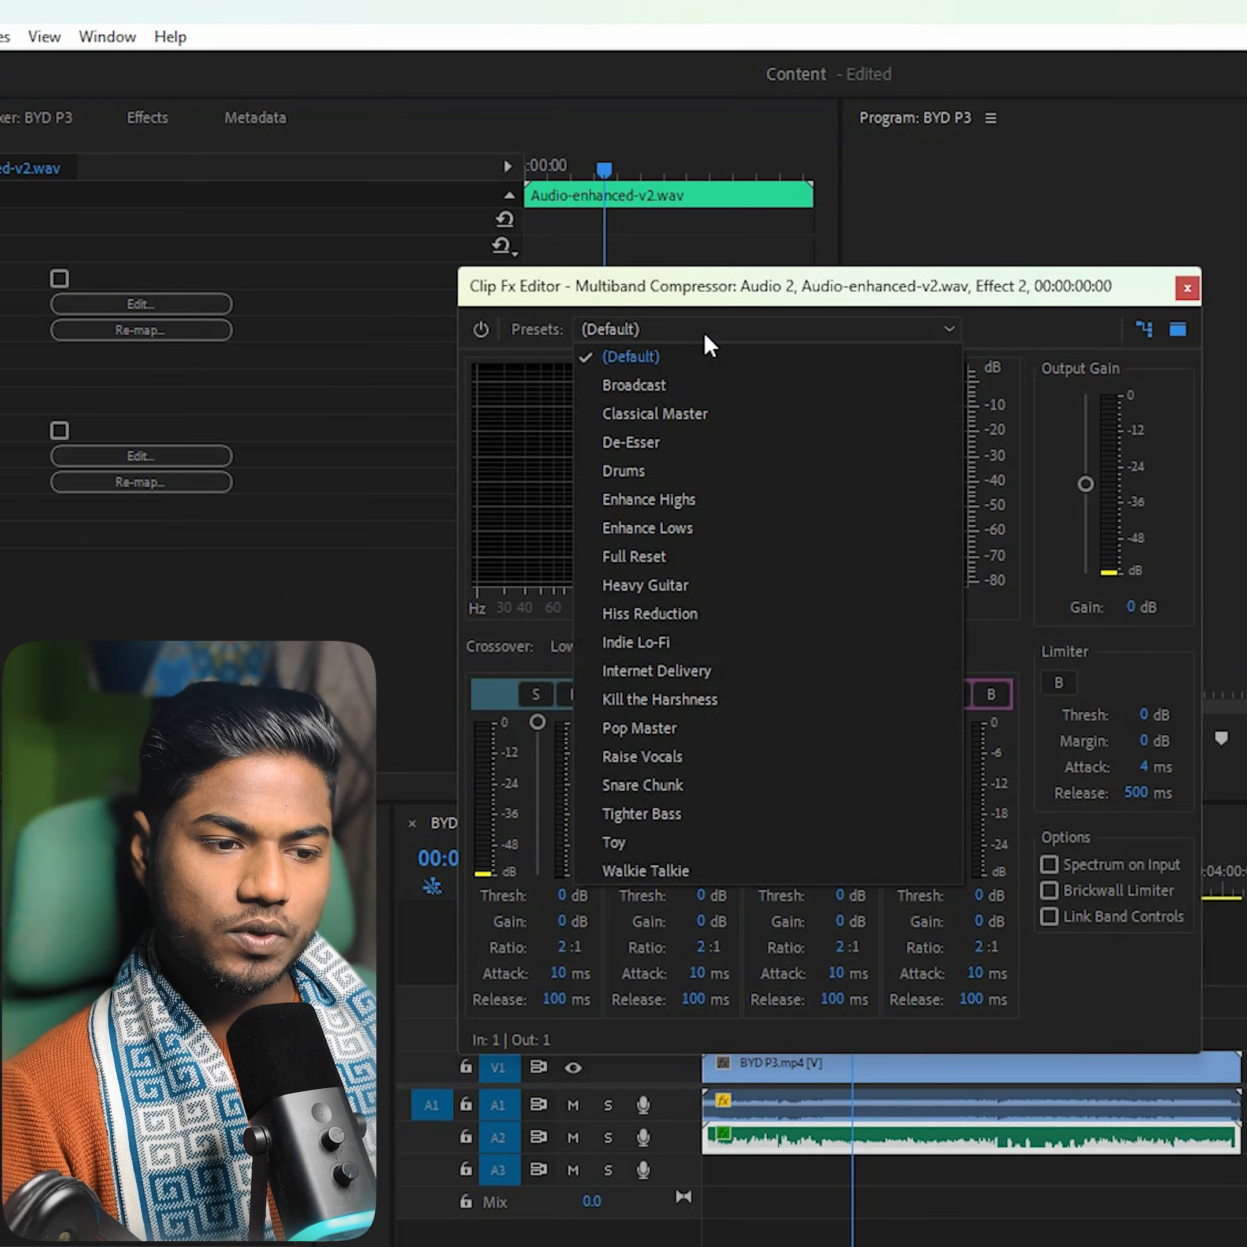
left_click(690, 386)
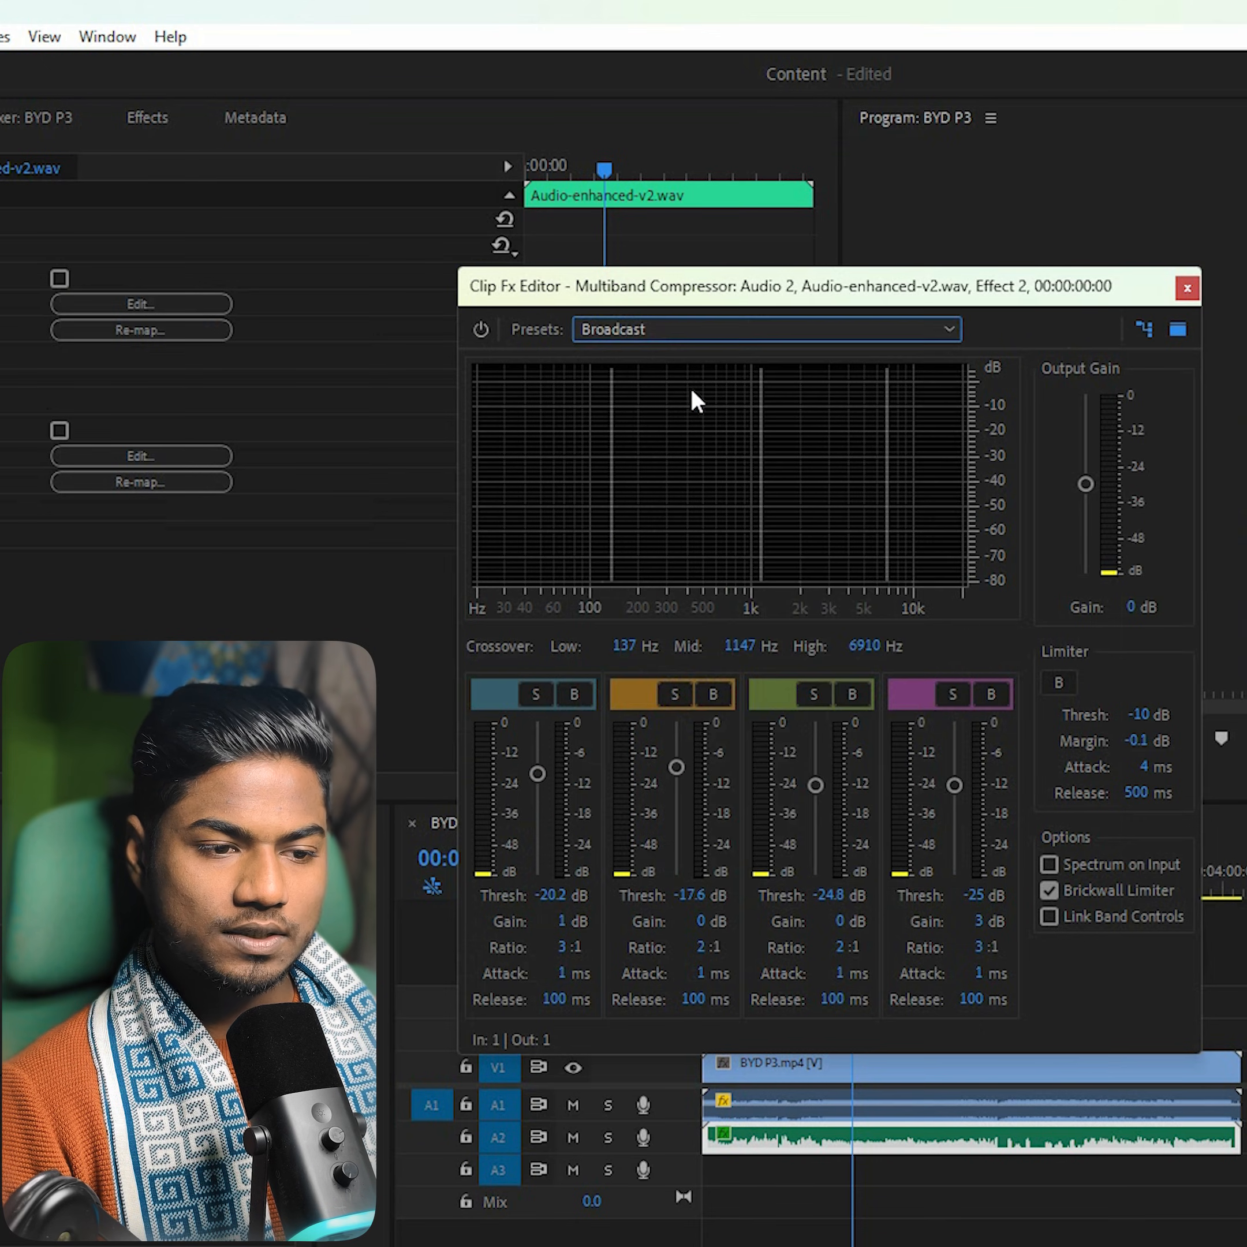
left_click(1188, 289)
- Load the Loudness Maximizer preset in the enhanced clip's Parametric Equalizer
left_click(140, 457)
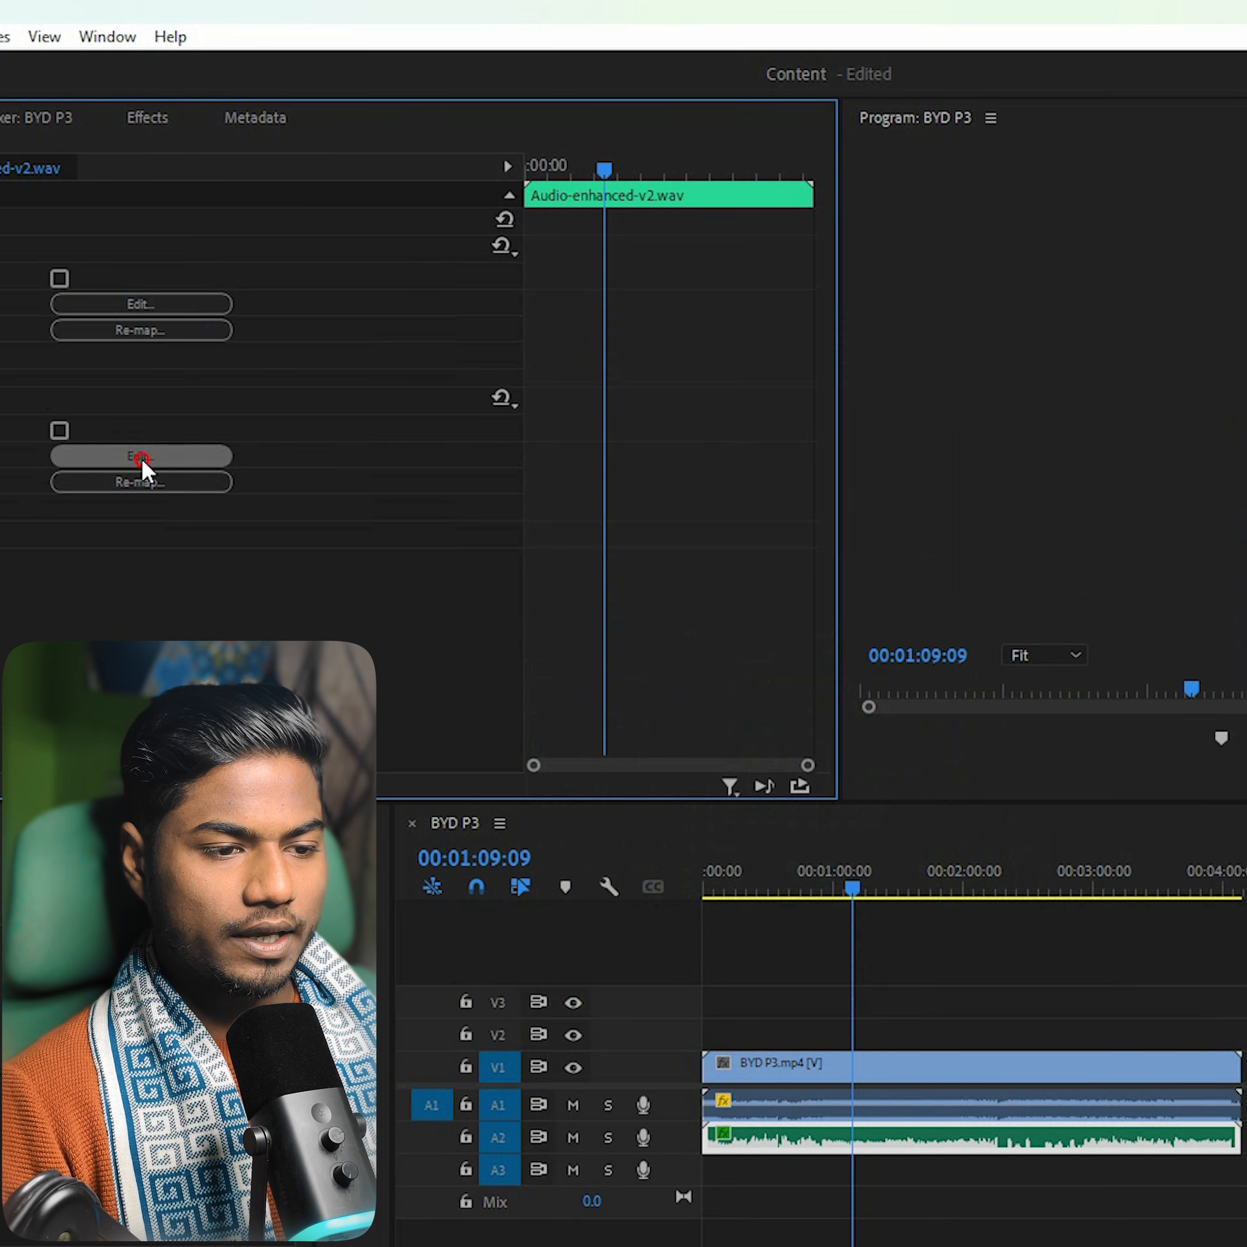
left_click(638, 408)
left_click(579, 666)
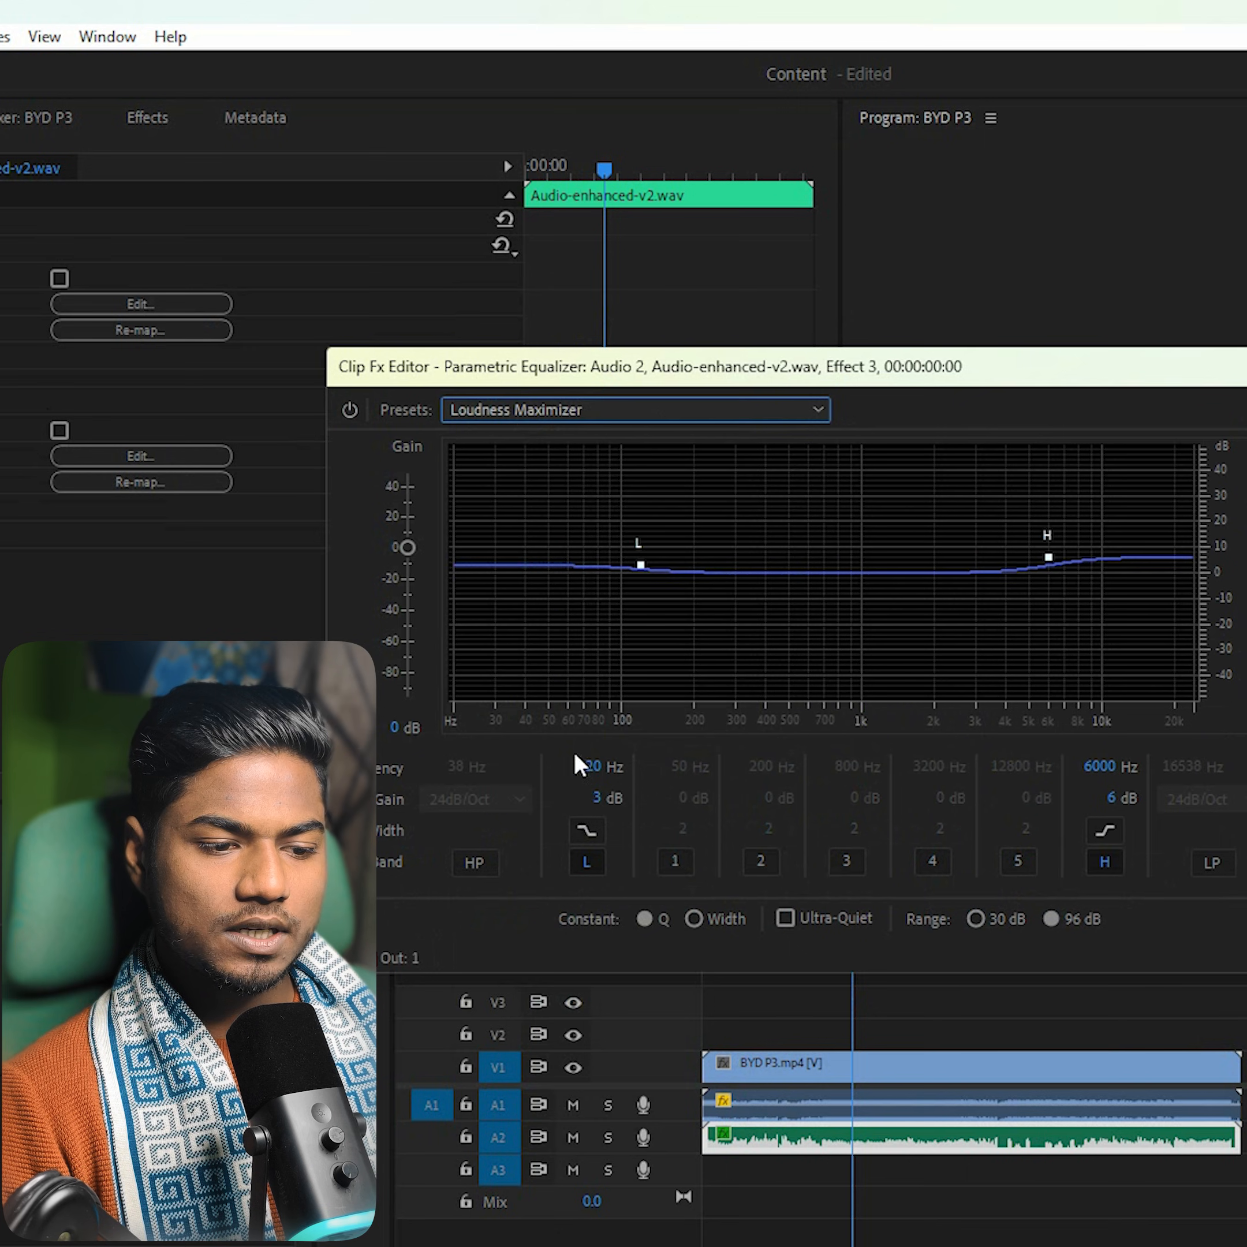
- Enable the high-pass and low-pass bands of the enhanced clip's equalizer and set both slopes to 48dB/Oct
left_click(482, 853)
left_click(1230, 851)
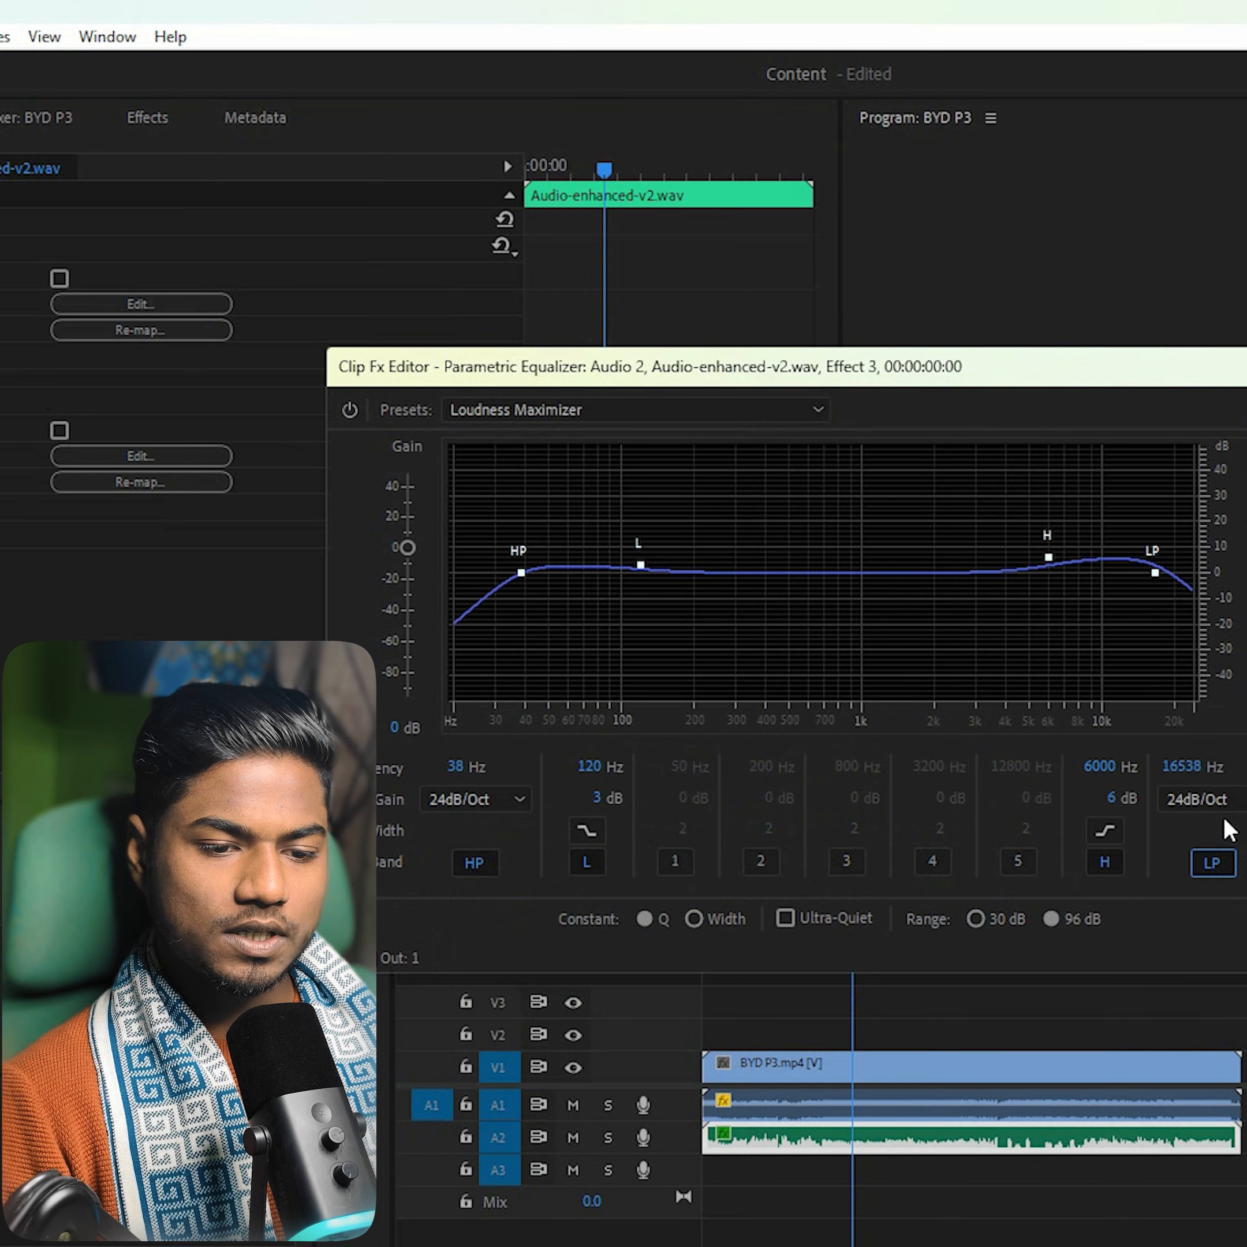
scroll(1222, 808, "down", 2)
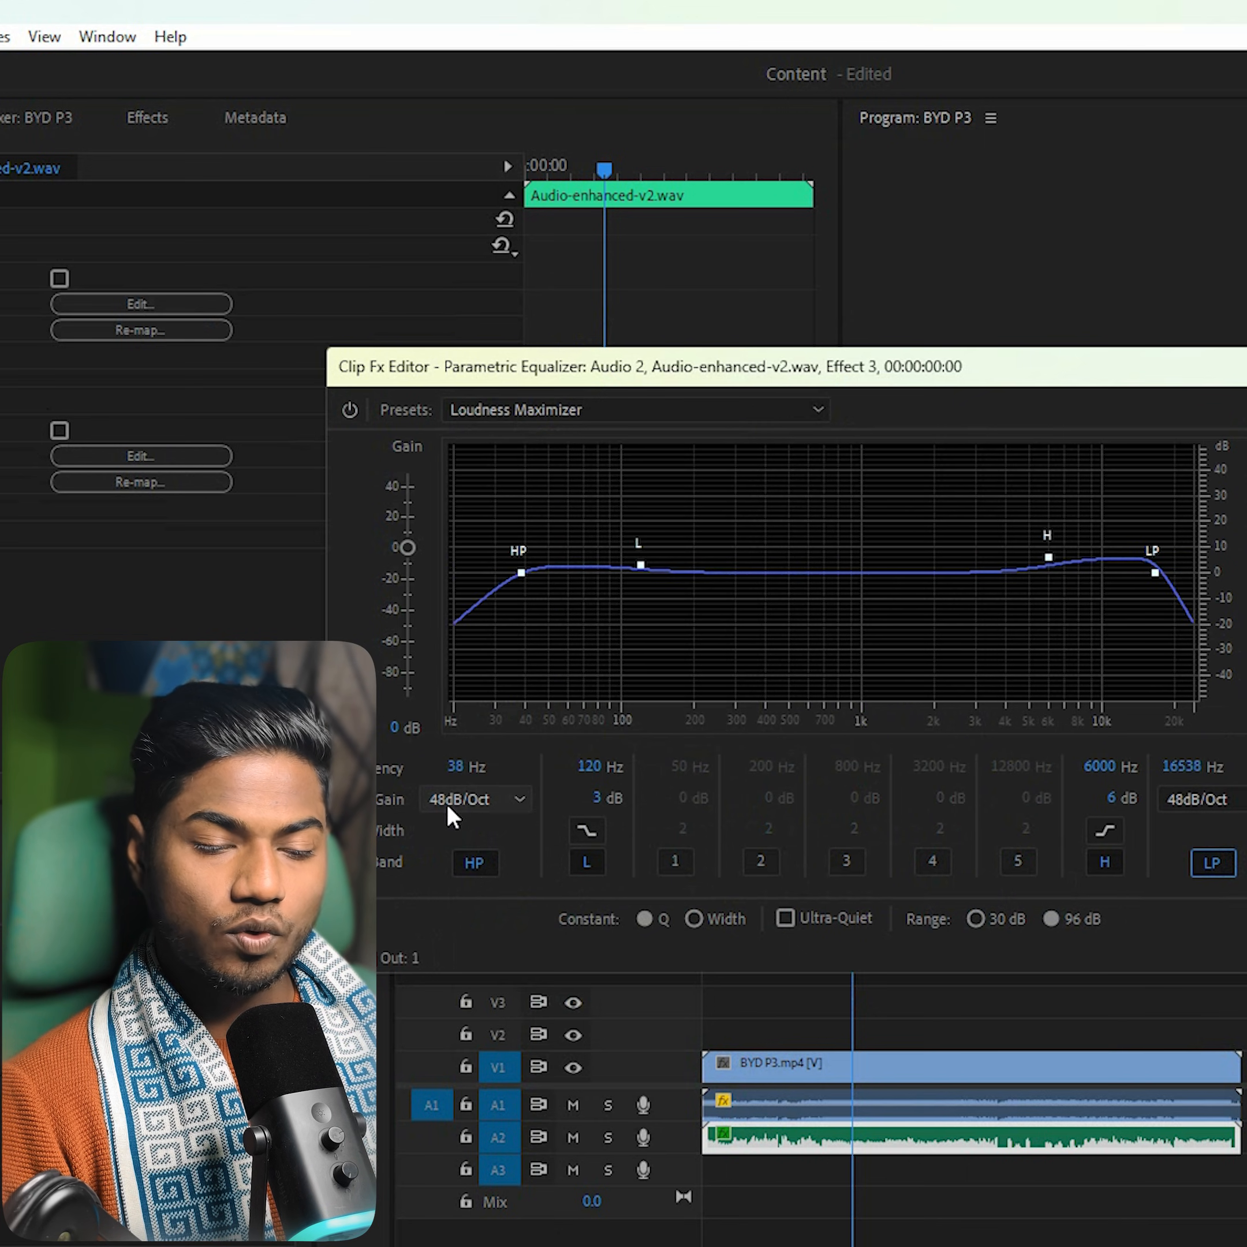